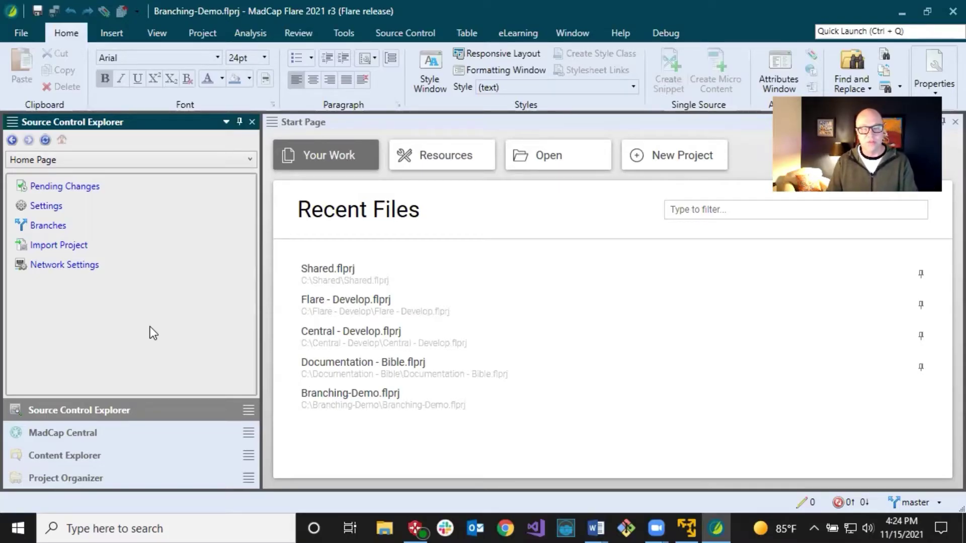
- View the Branching-Demo project's properties in MadCap Central
left_click(98, 429)
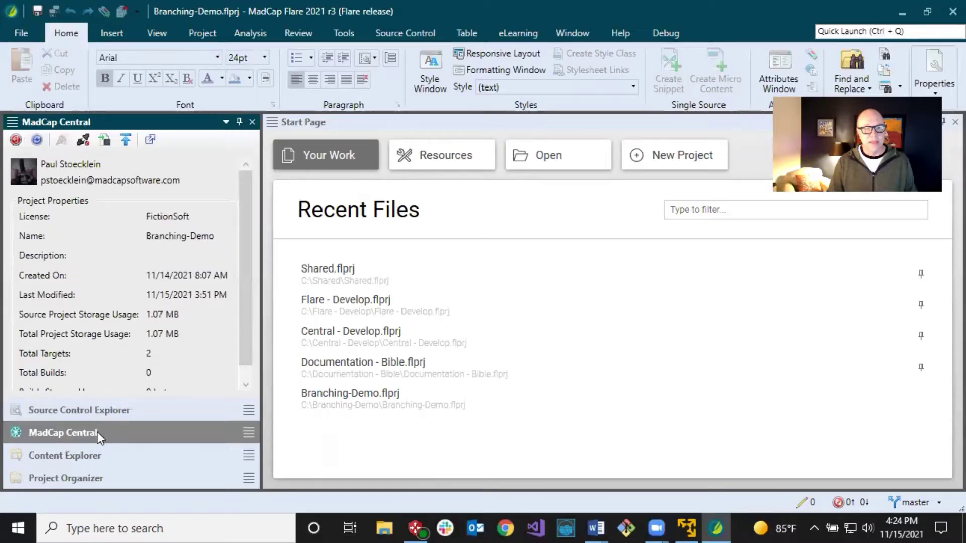
left_click(160, 33)
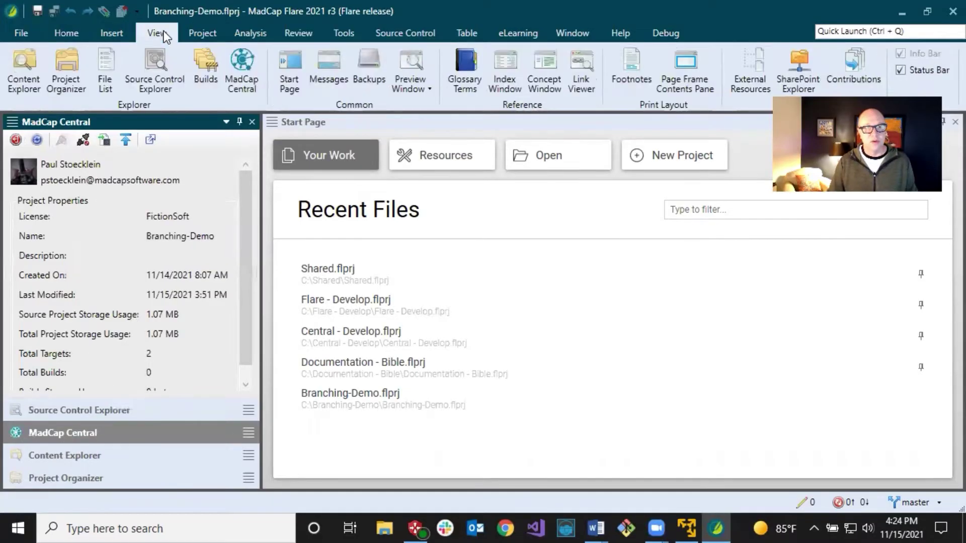
left_click(80, 34)
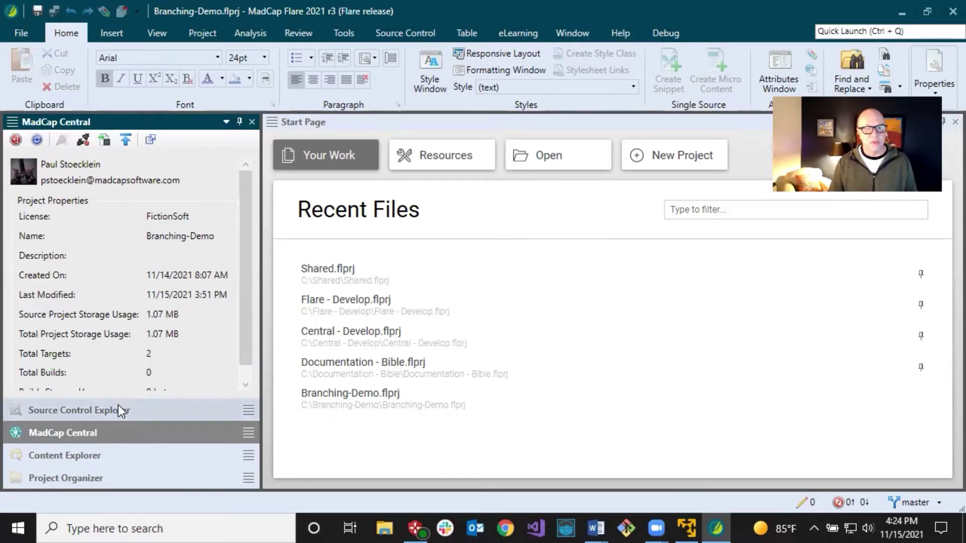
- Show the project's branches in the Source Control Explorer and select the master branch
left_click(408, 32)
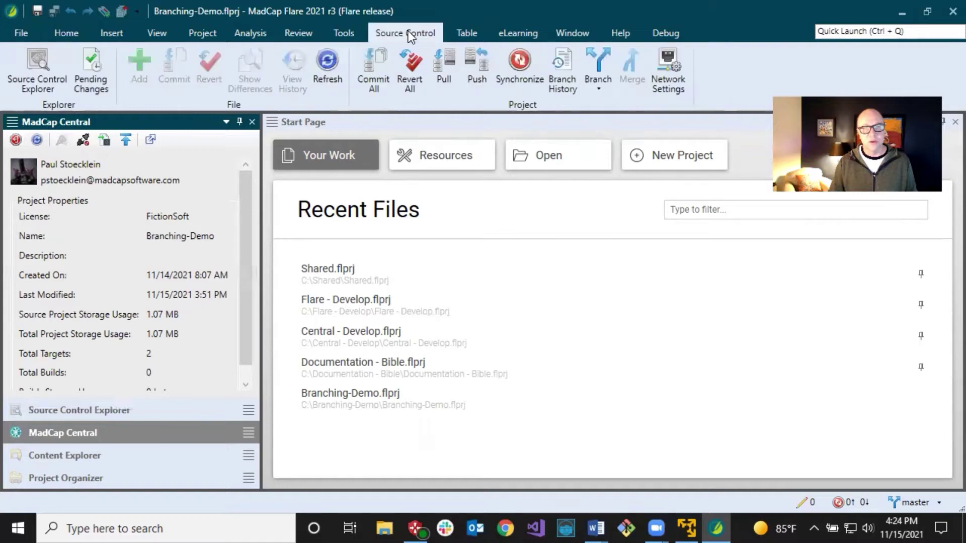
left_click(32, 70)
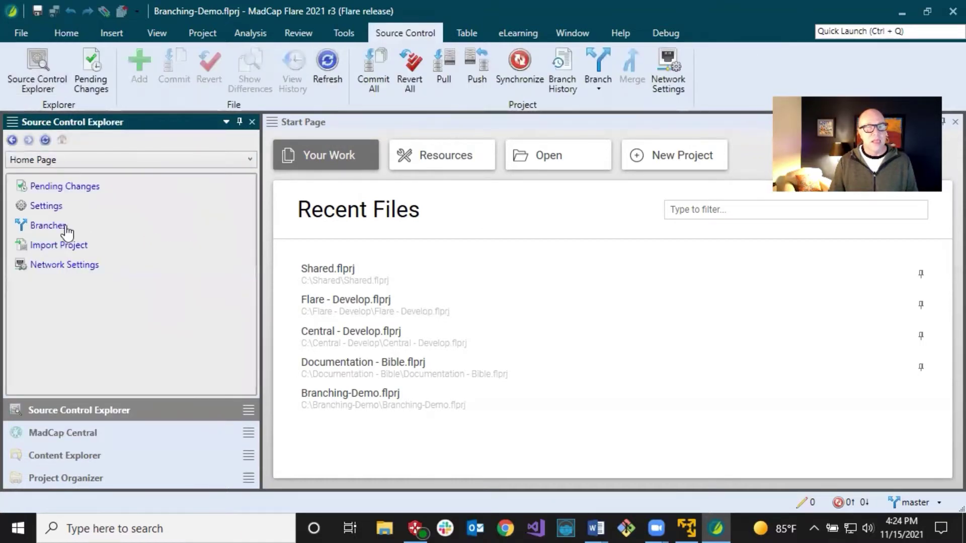
left_click(50, 226)
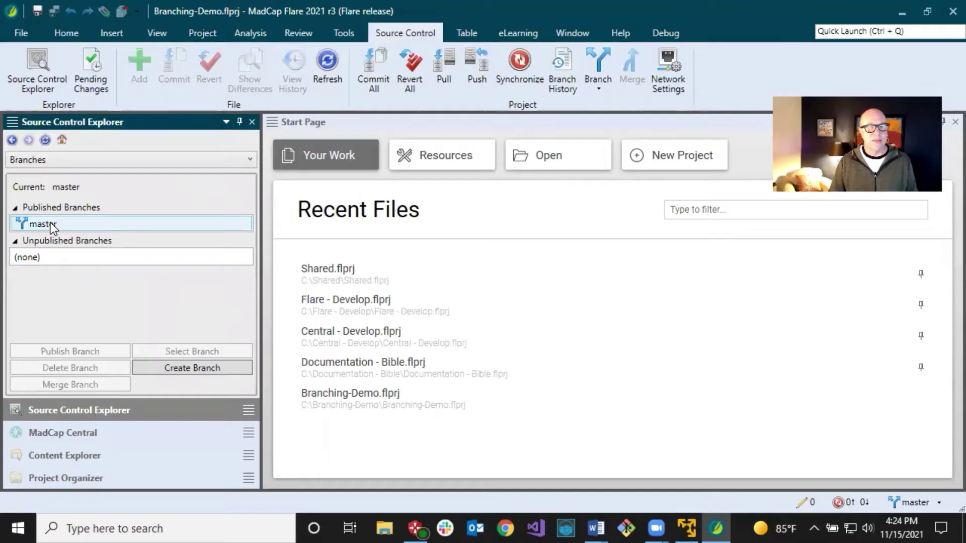
left_click(50, 223)
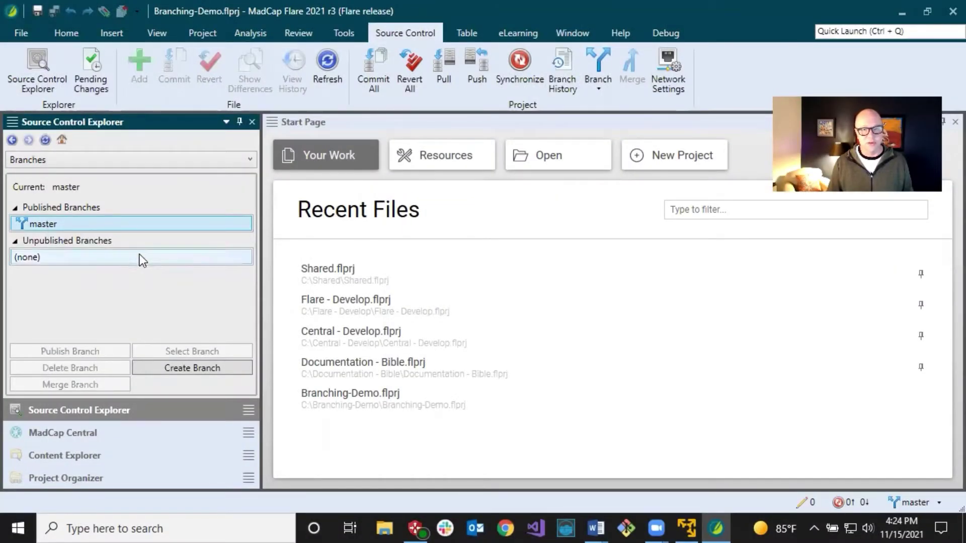
- Create a branch named release from master and switch to it on creation
left_click(182, 370)
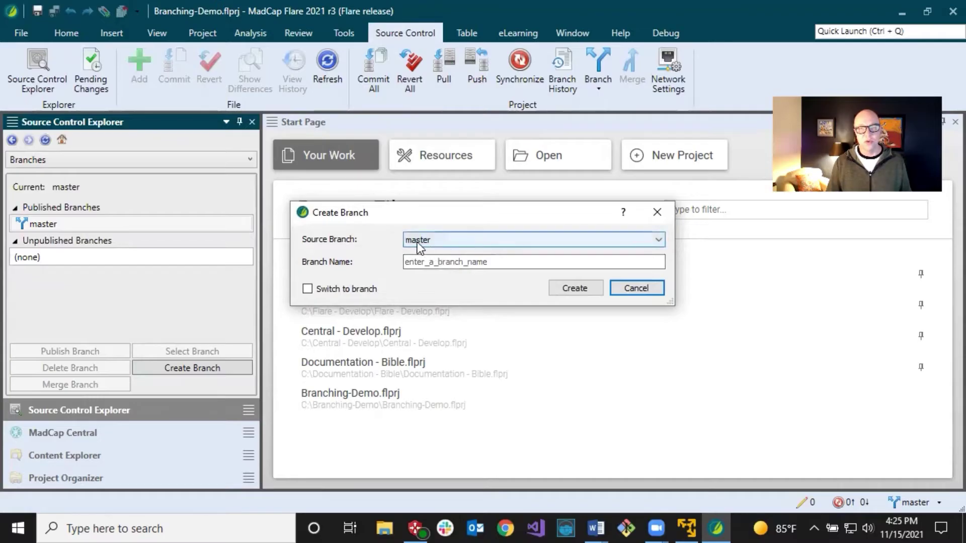
left_click(430, 262)
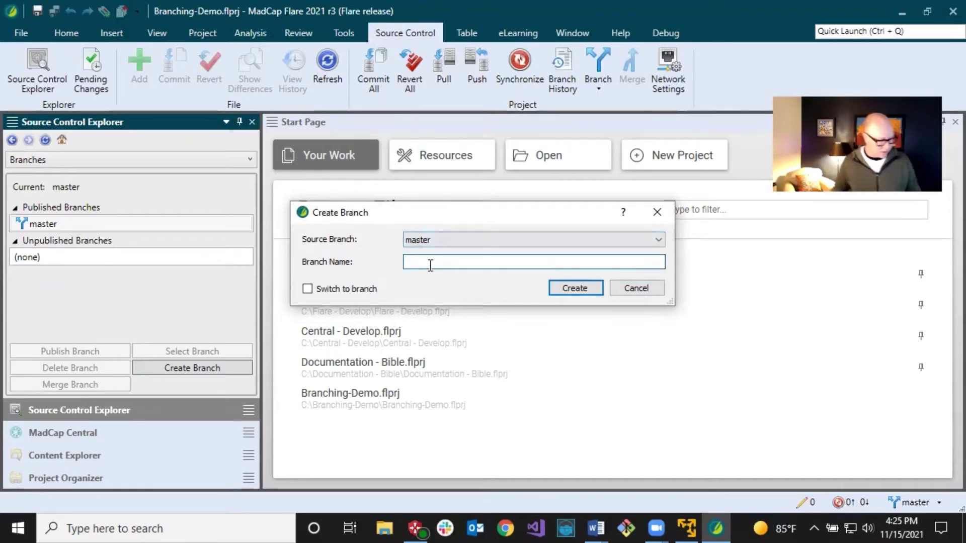
type("release")
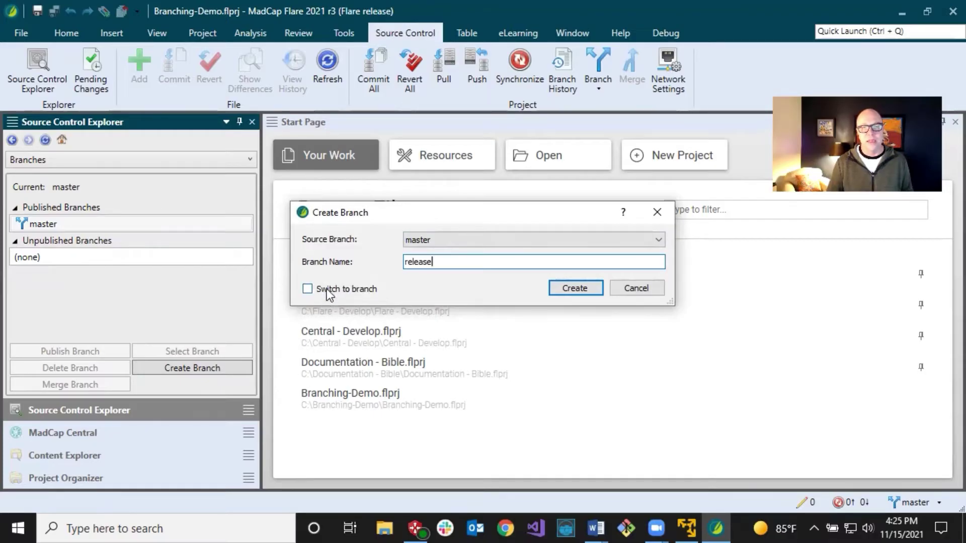
left_click(307, 290)
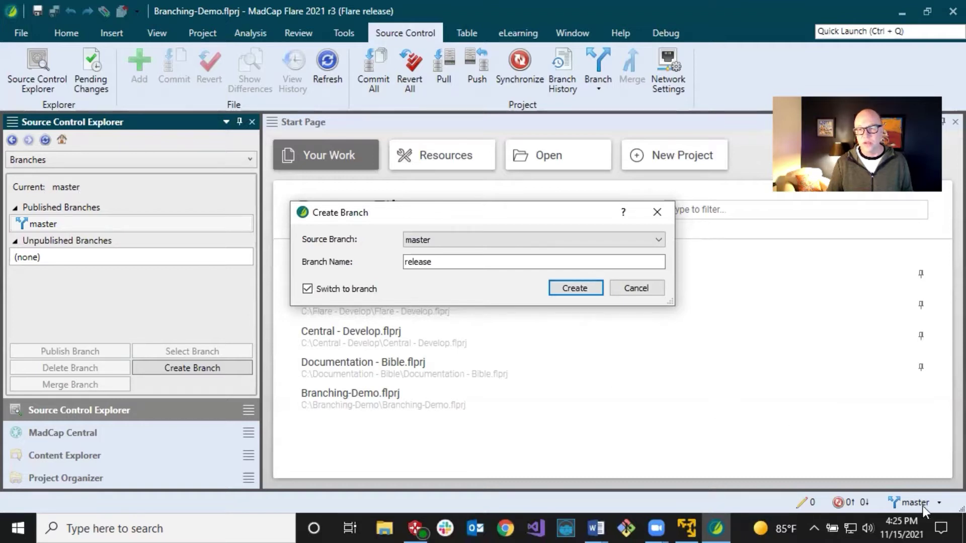
left_click(565, 287)
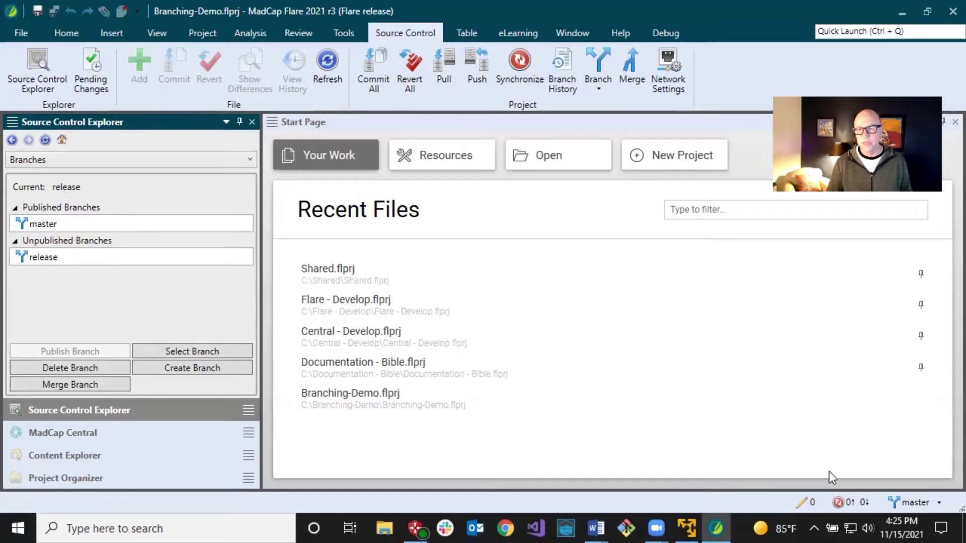
left_click(849, 428)
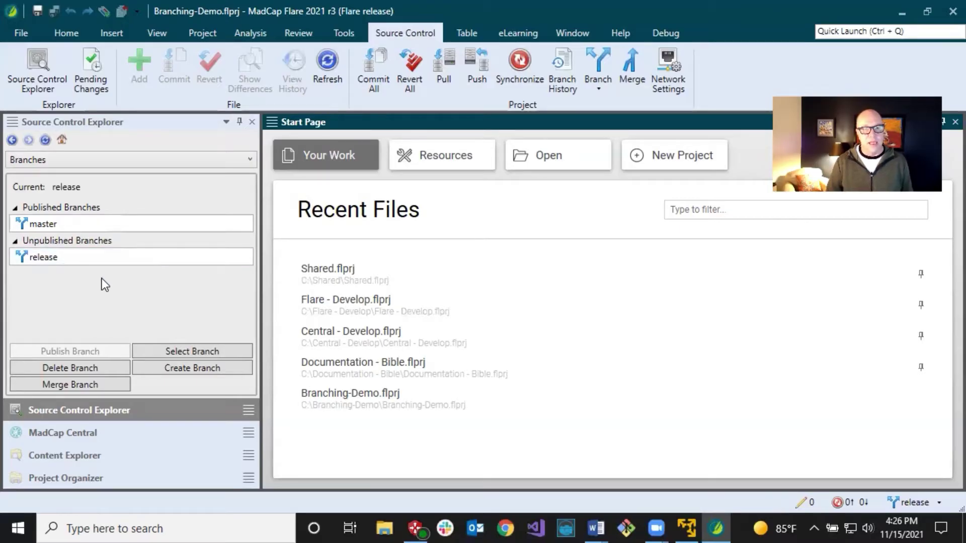
- Start a new branch with release as its source and enter feature1 as the branch name
left_click(75, 260)
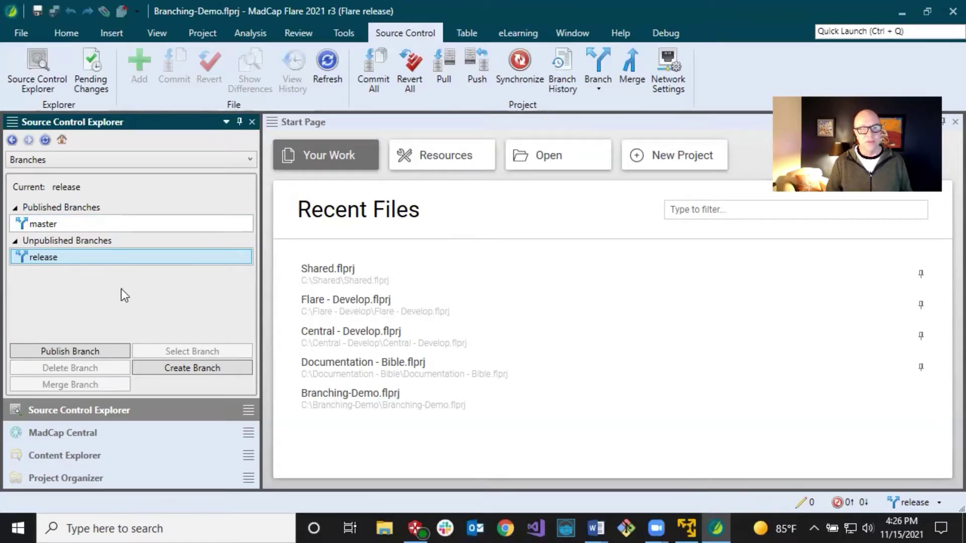
left_click(176, 368)
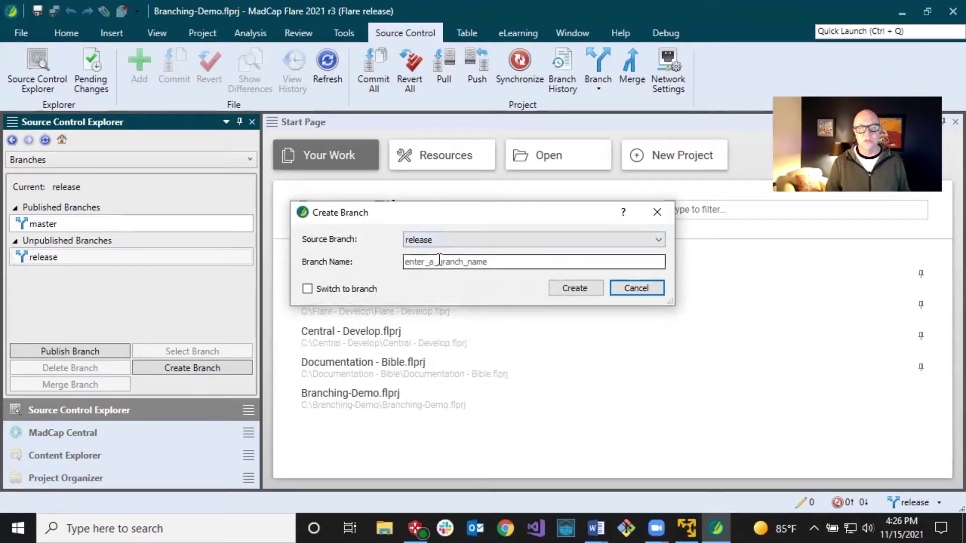
left_click(465, 262)
type("featur")
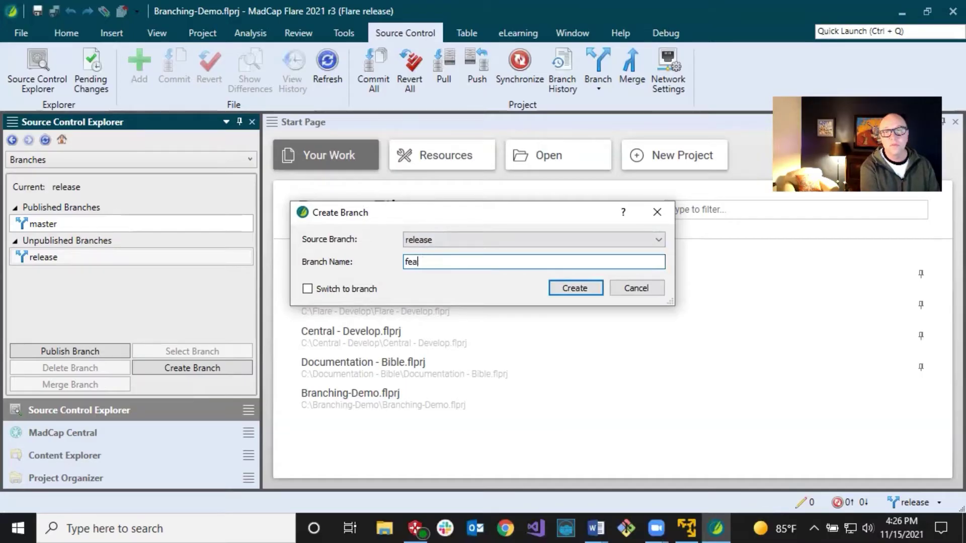
type("e1")
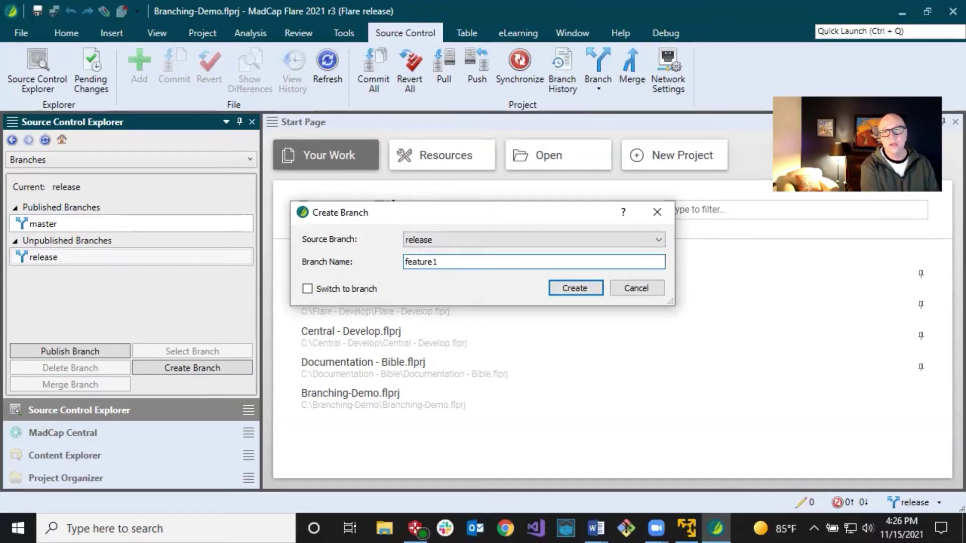
- Replace the new branch's name with Lingo/termbase
key("BackSpace")
key("BackSpace")
key("BackSpace")
key("BackSpace")
key("BackSpace")
key("BackSpace")
key("BackSpace")
key("BackSpace")
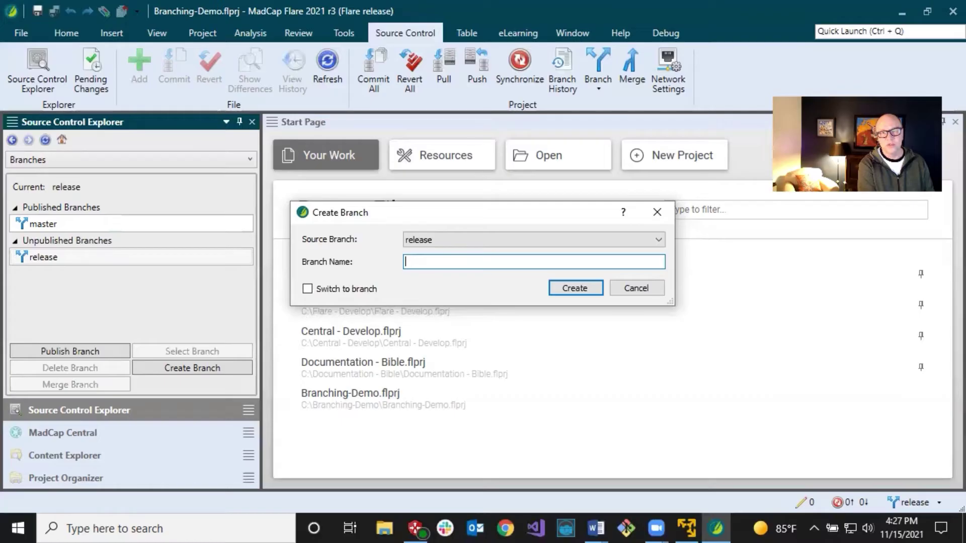
type("Lingo/")
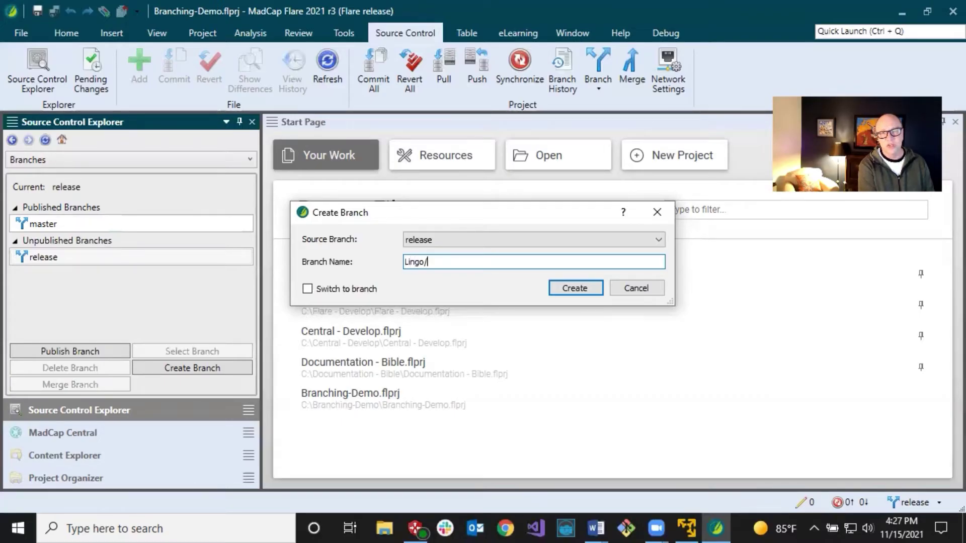
type("termbase")
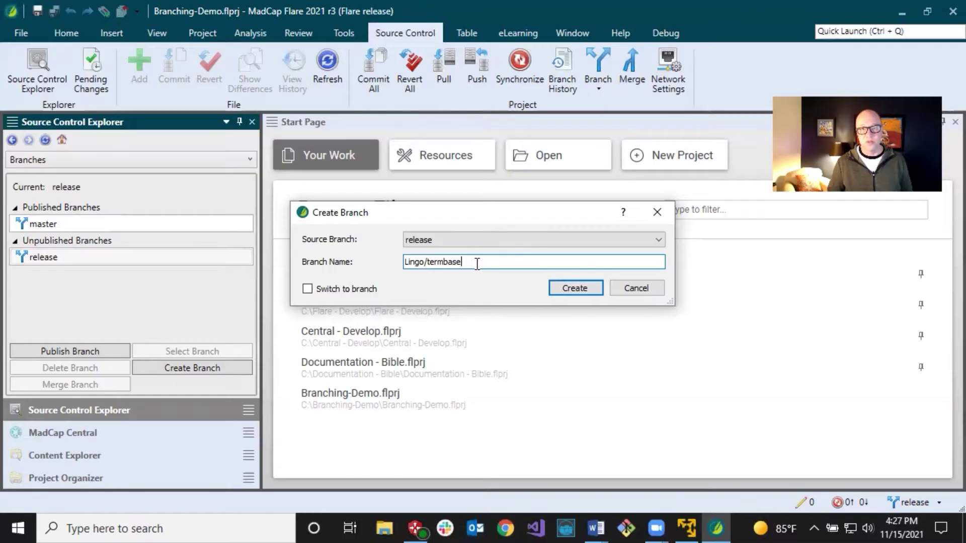
- Set the branch name to feature1 and create the branch from release without switching to it
left_click_drag(466, 262, 360, 267)
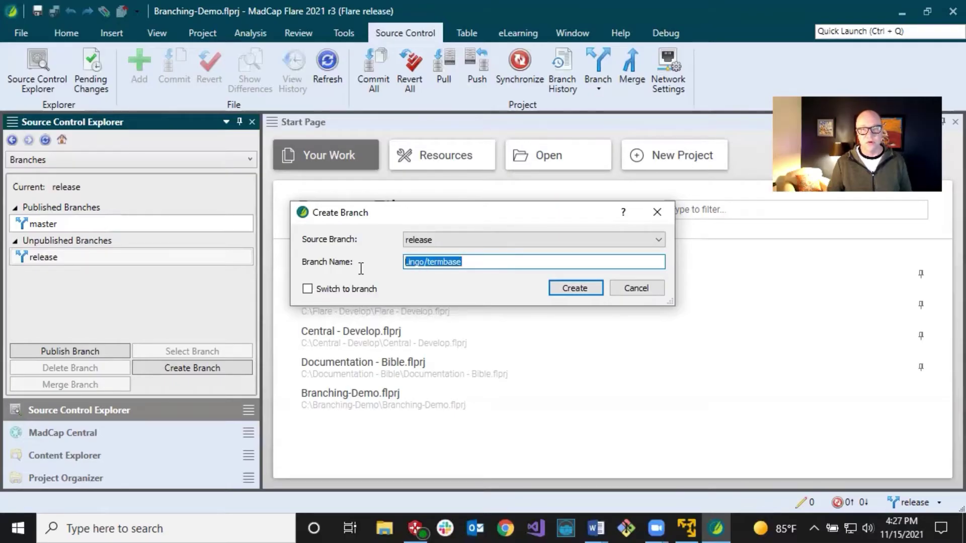
type("fea")
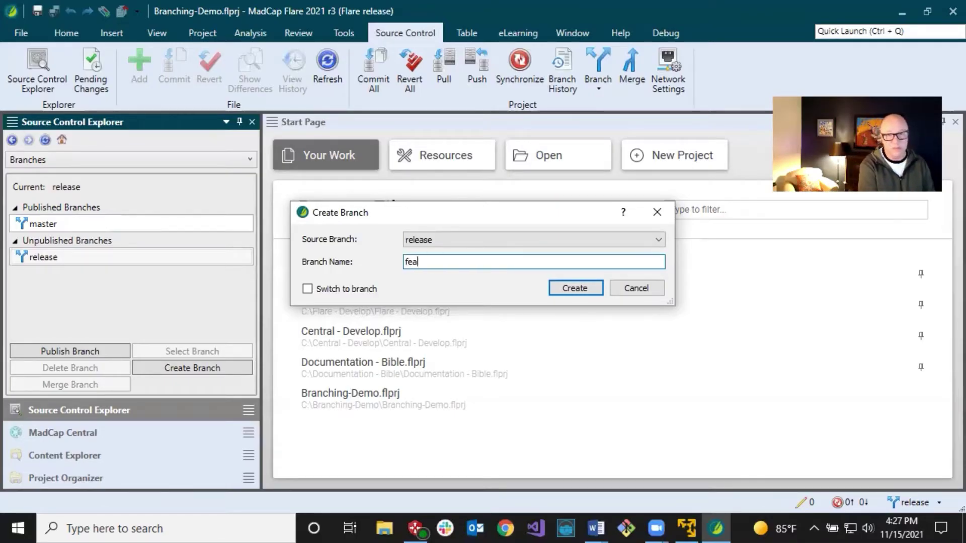
type("ture1")
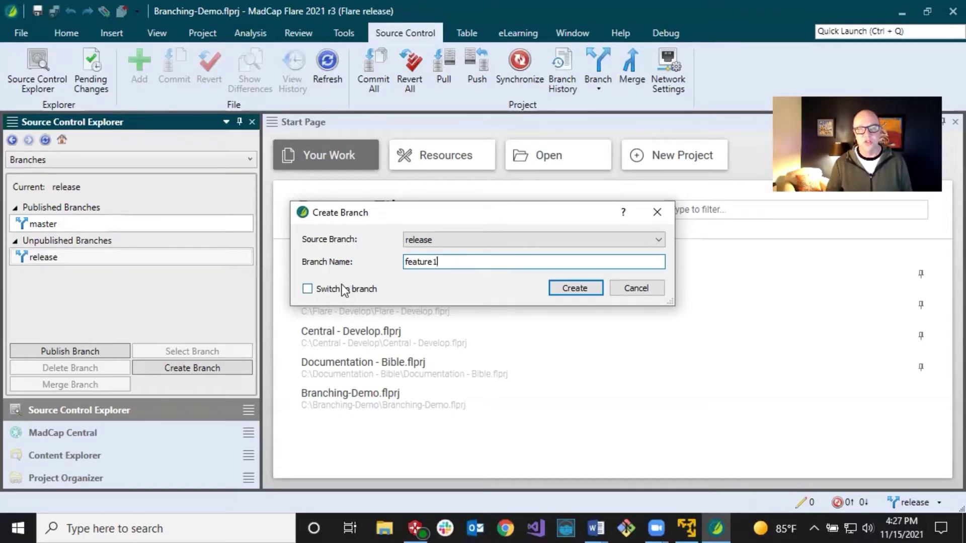
left_click(568, 290)
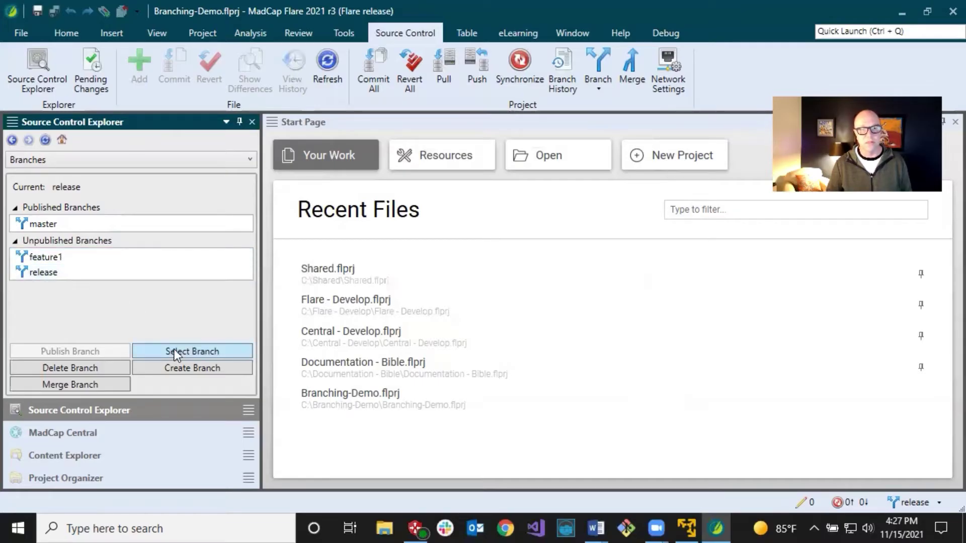
- Create another branch from release named feature2 without switching to it
left_click(188, 370)
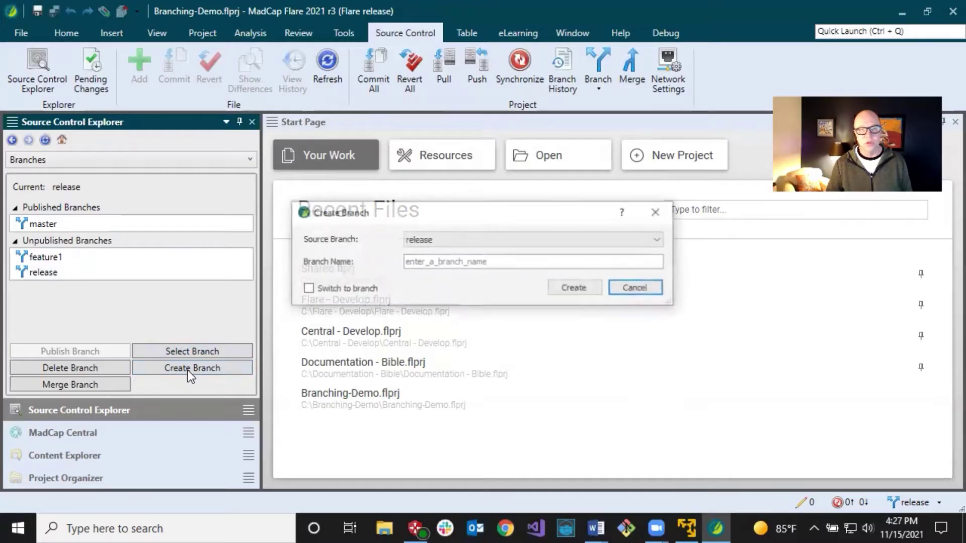
left_click(439, 266)
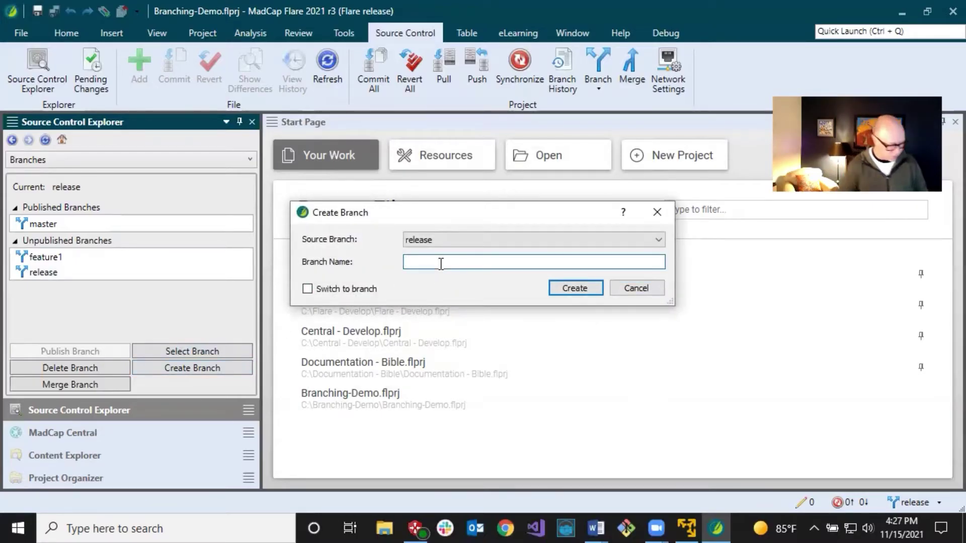
type("feature2")
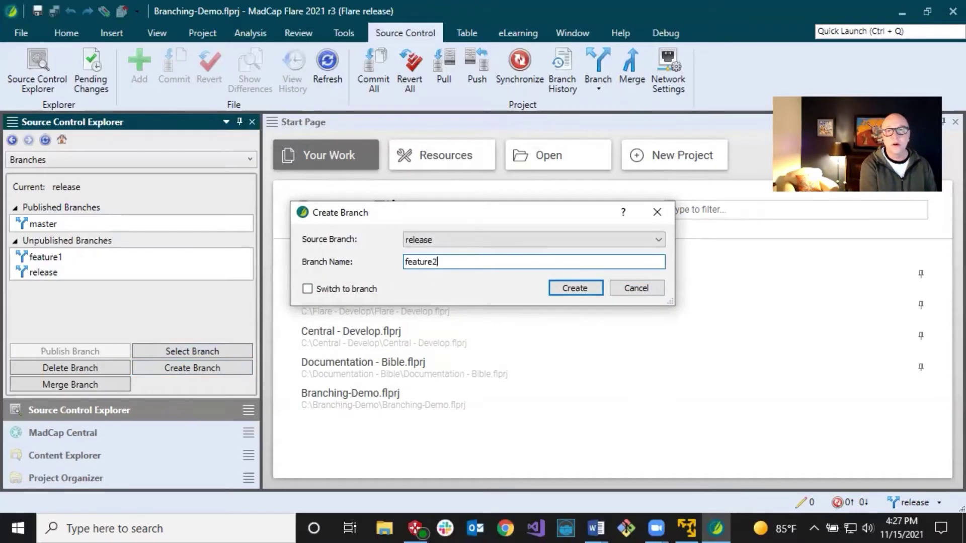
left_click(566, 288)
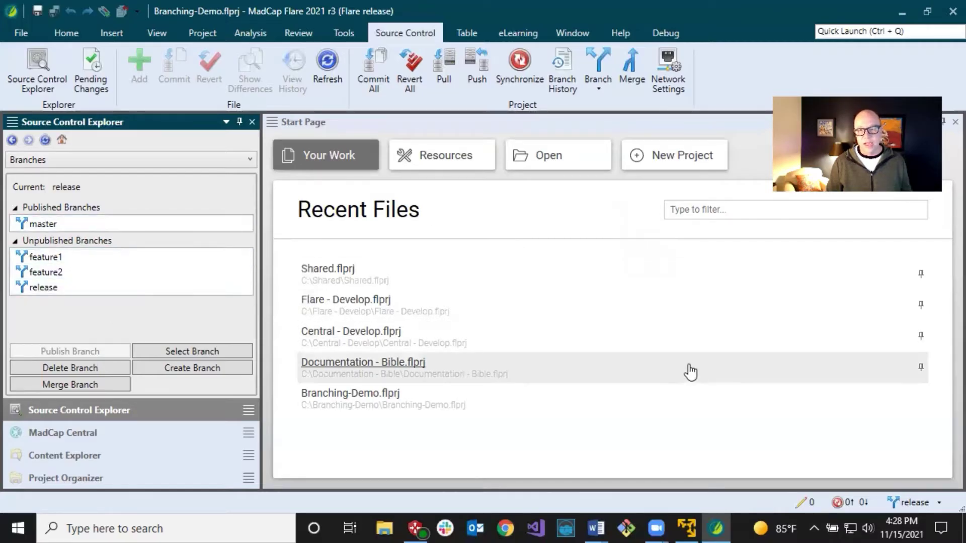
- Switch to the VMware Workstation virtual machine and show the Branching-Demo project's branches after checking its MadCap Central properties
left_click(689, 524)
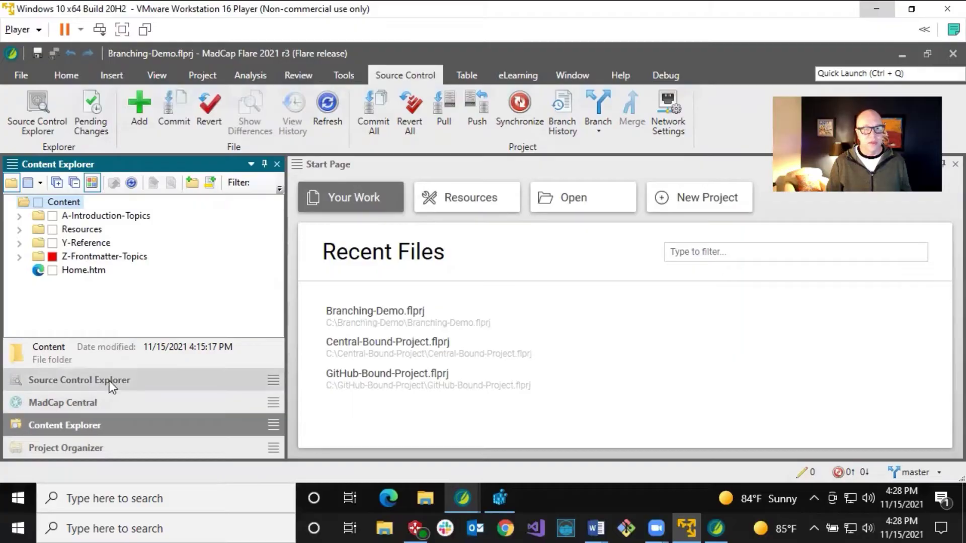
left_click(106, 400)
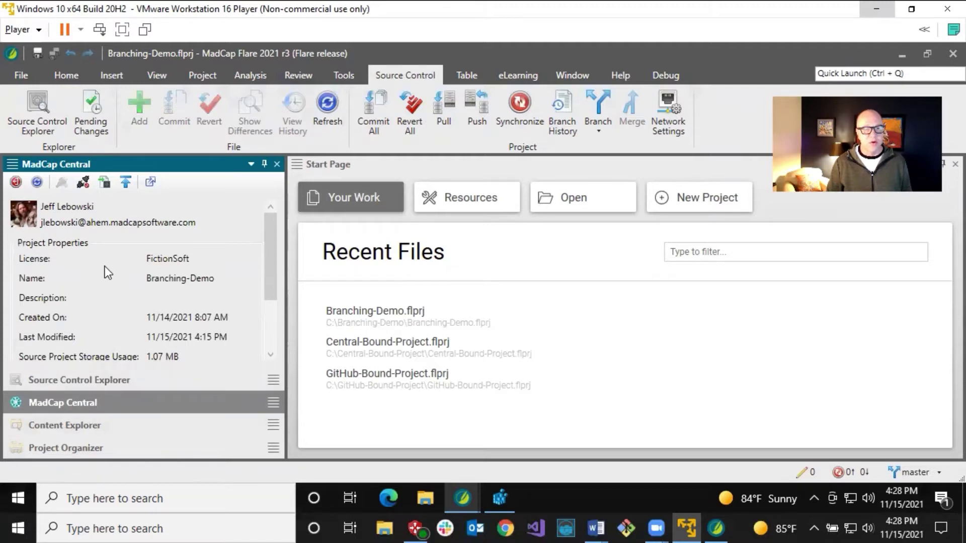
left_click(46, 111)
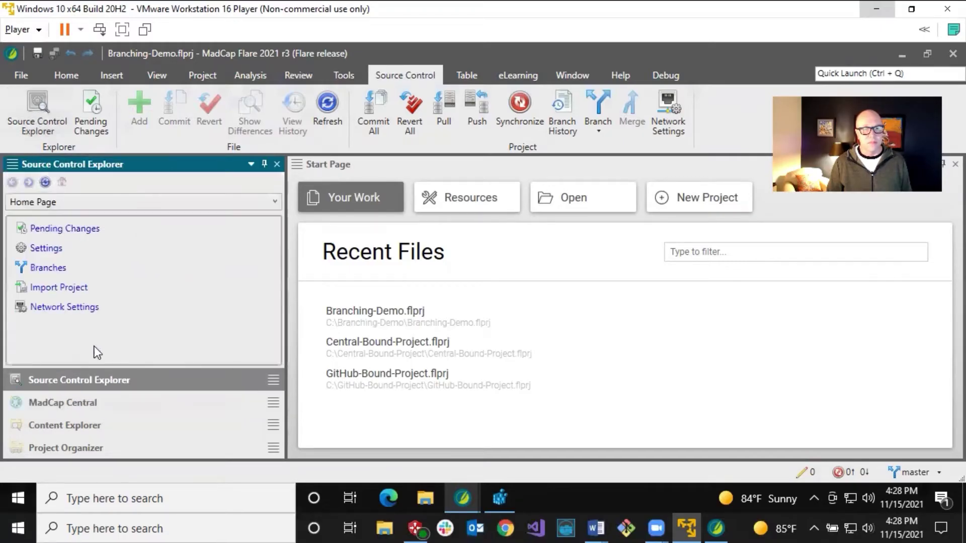
left_click(41, 268)
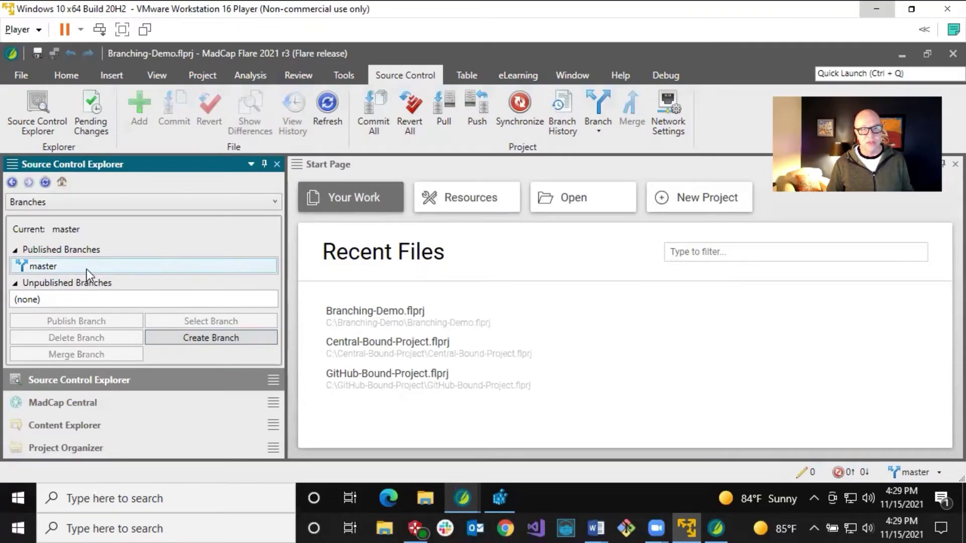
- Create a branch named feature3 from master without switching to it
left_click(195, 339)
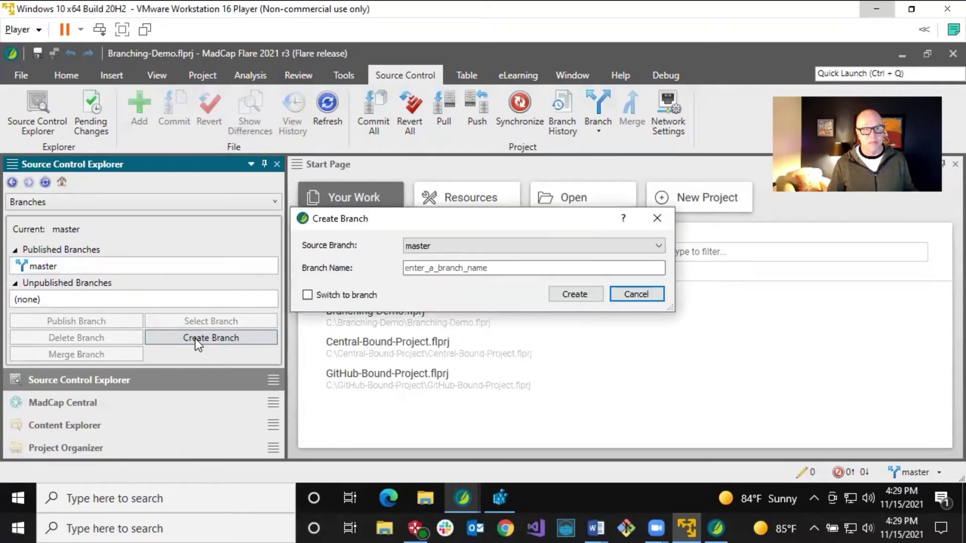
left_click(454, 271)
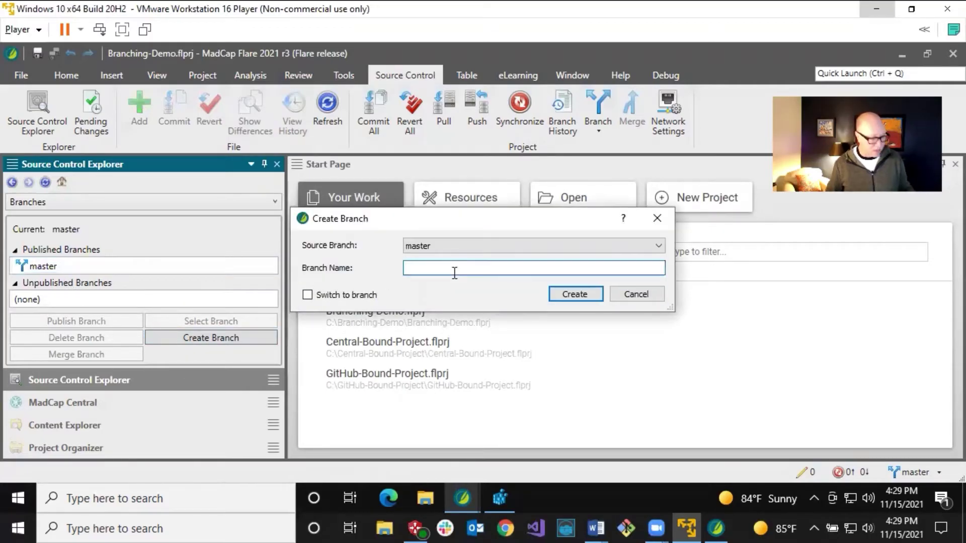
type("feature3")
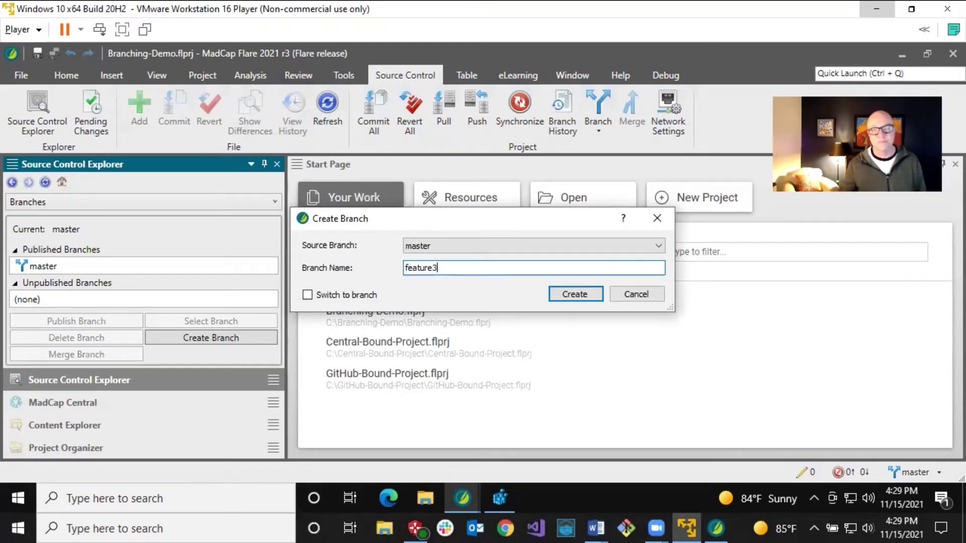
left_click(571, 294)
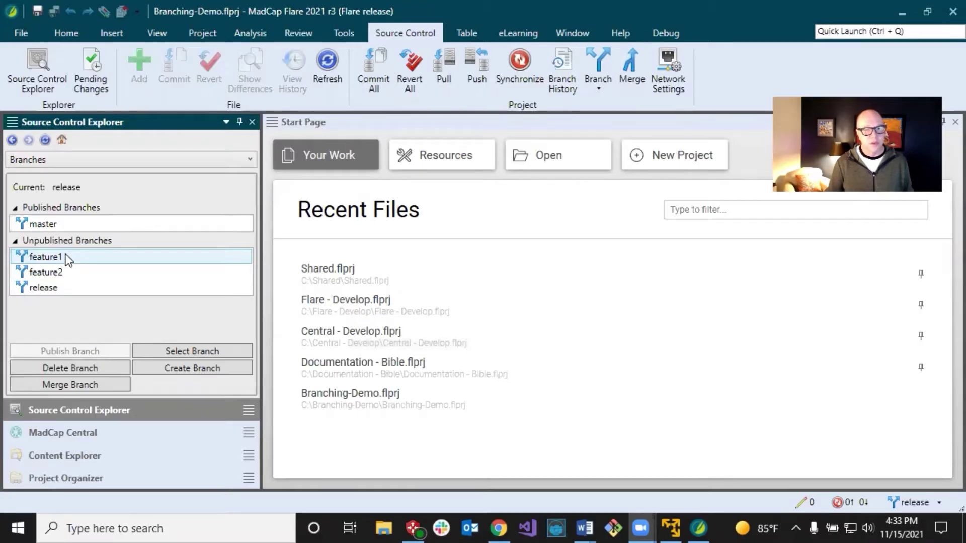
- Publish the release branch to the MadCapCentral remote
left_click(51, 286)
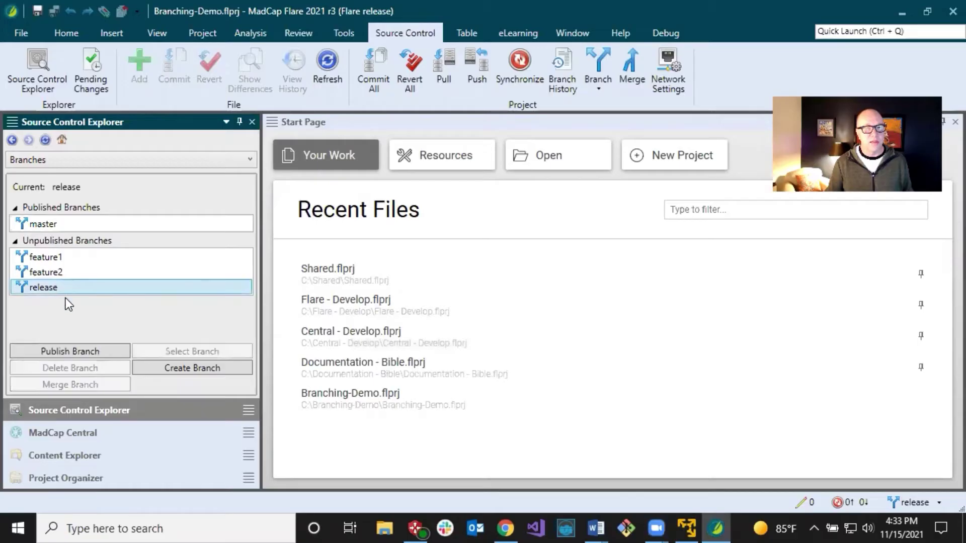
left_click(73, 351)
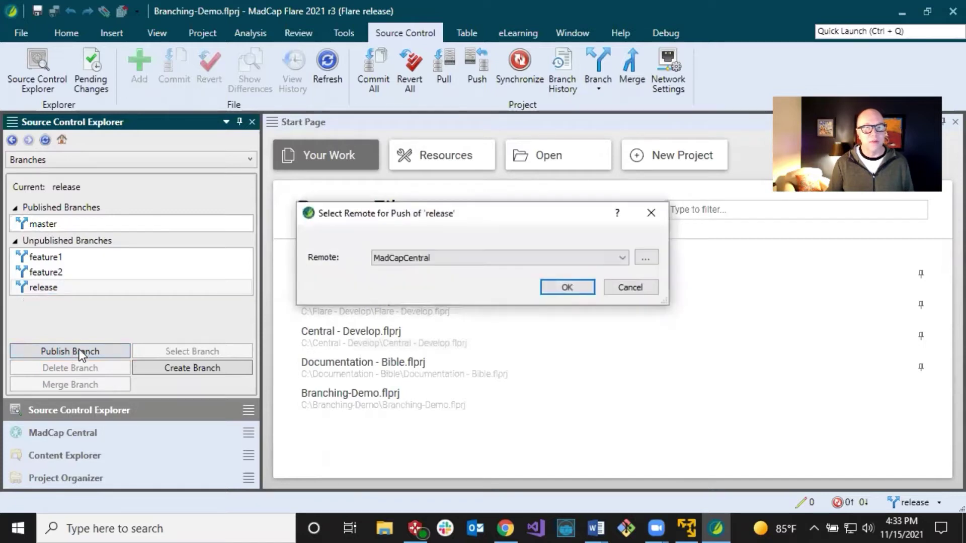
left_click(408, 259)
left_click(410, 265)
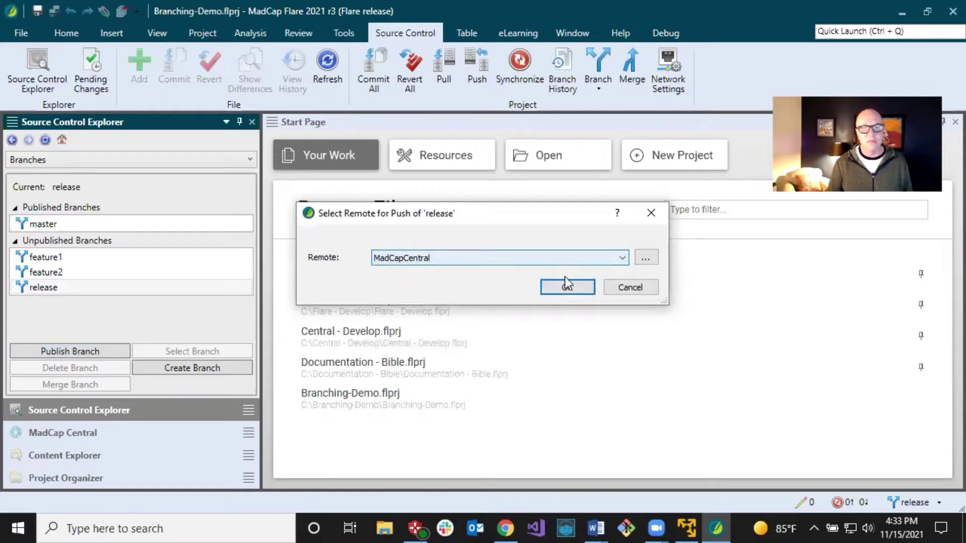
left_click(578, 286)
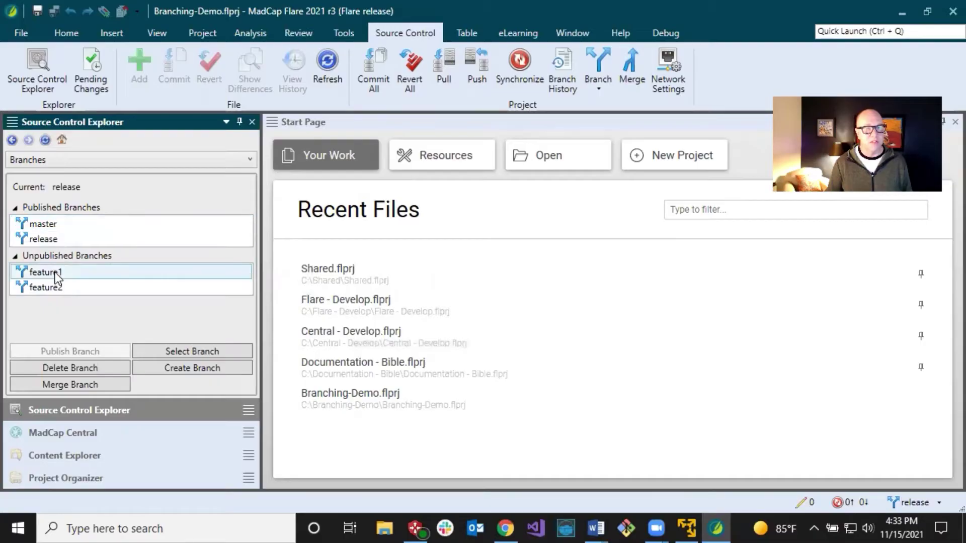
- Publish the feature1 and feature2 branches to the MadCapCentral remote
left_click(56, 273)
left_click(100, 351)
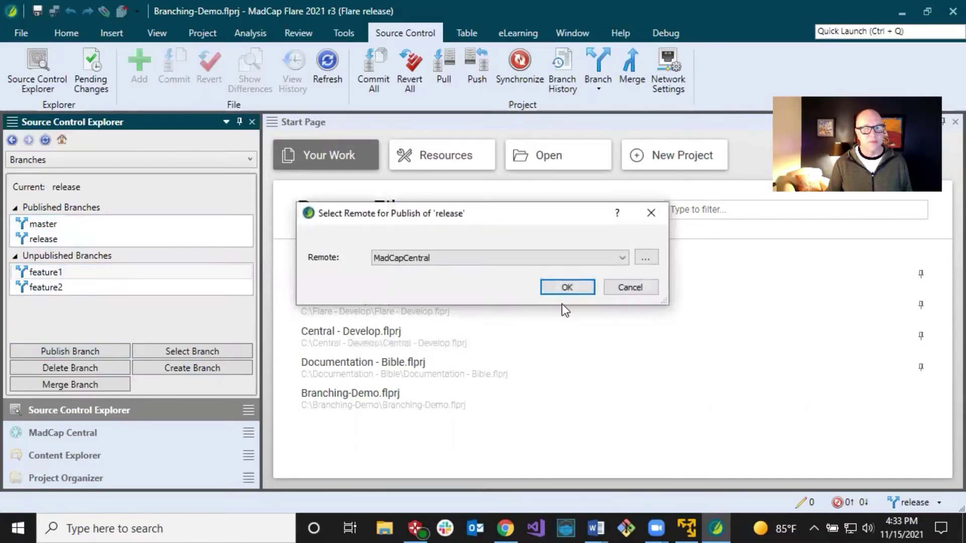
left_click(572, 287)
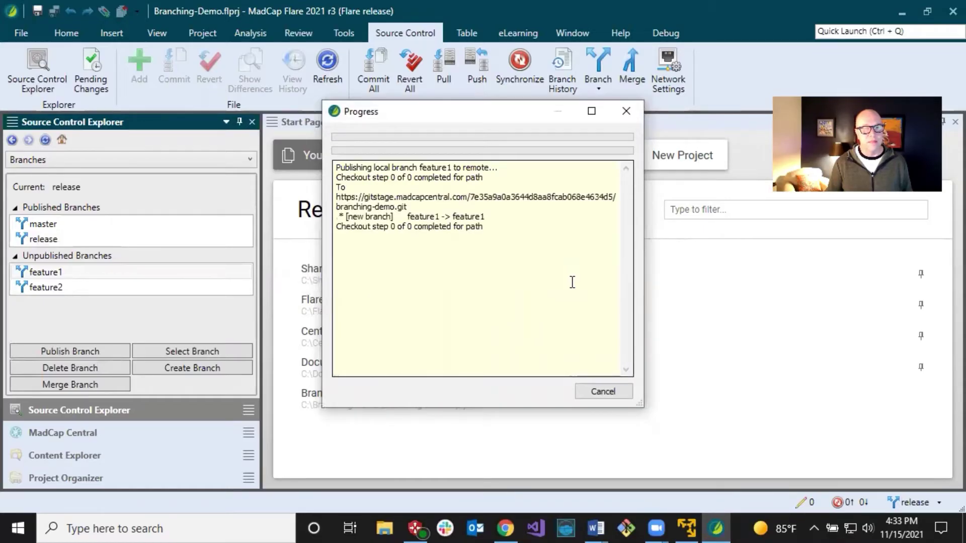
left_click(45, 287)
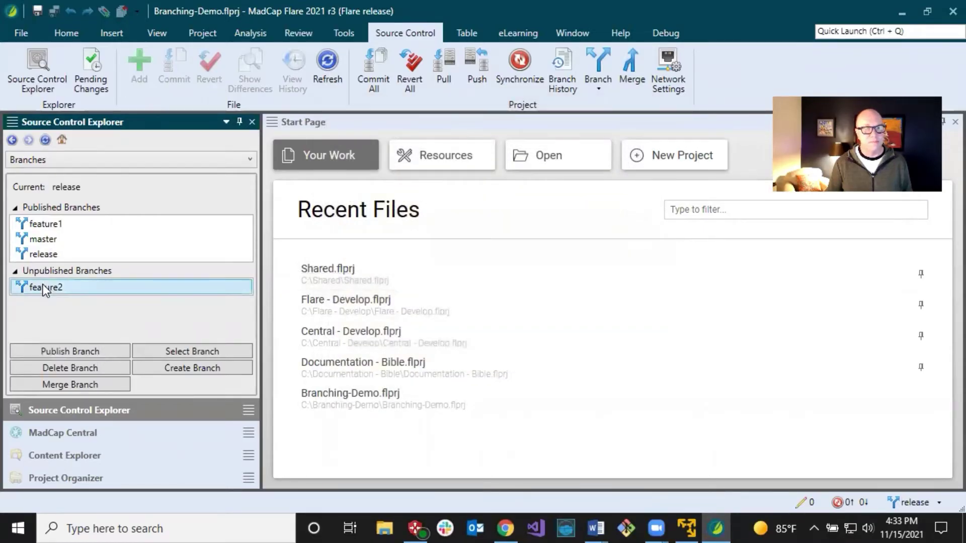
left_click(99, 355)
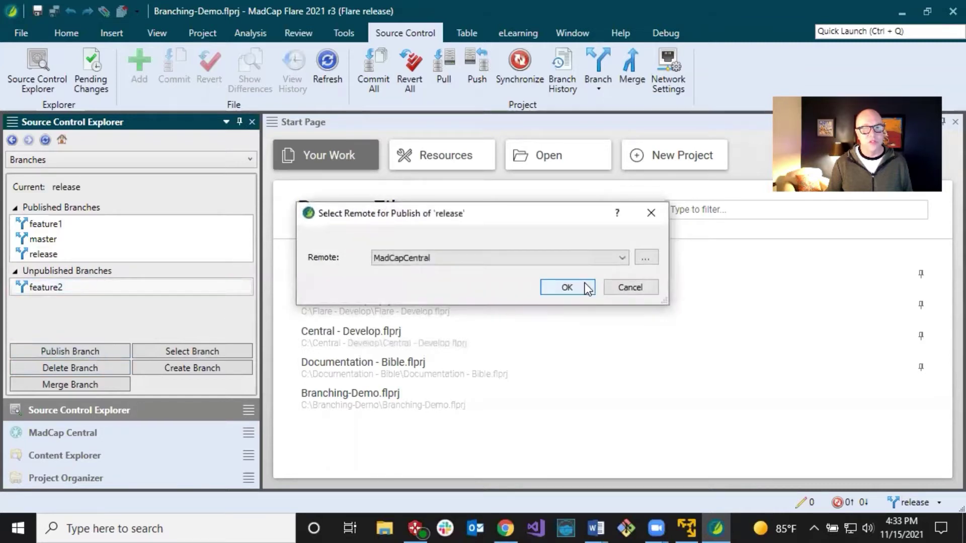
left_click(579, 287)
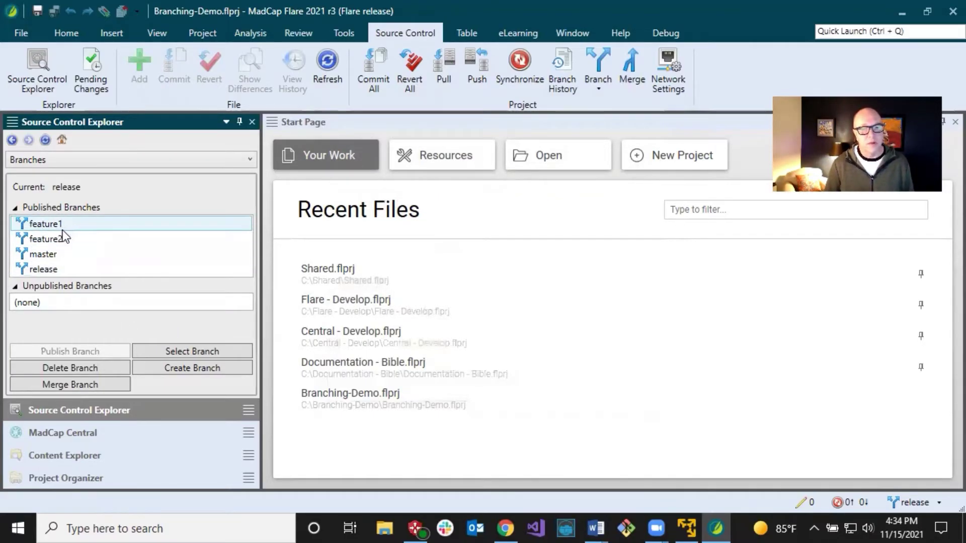
- Switch to the VMware Workstation virtual machine and publish the feature3 branch to the MadCapCentral remote
left_click(692, 526)
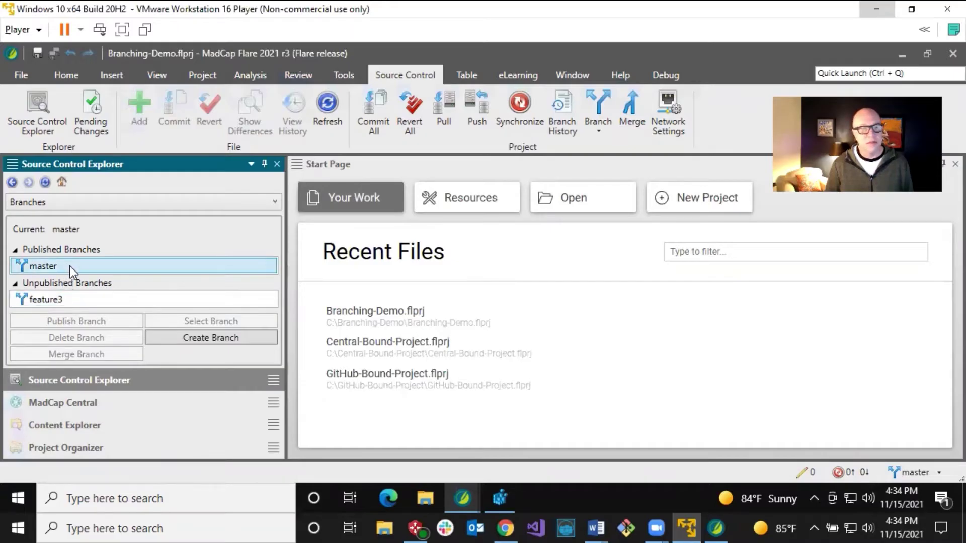
left_click(70, 299)
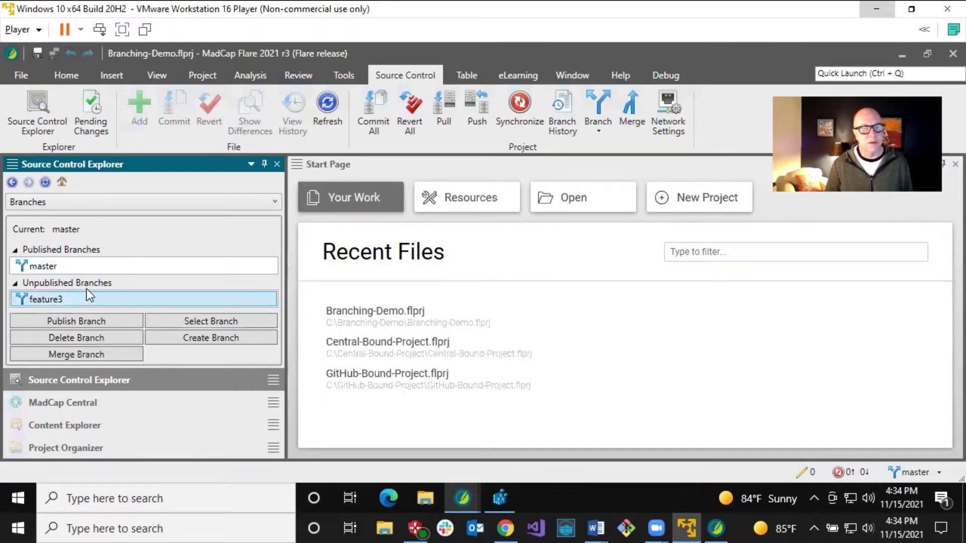
left_click(70, 322)
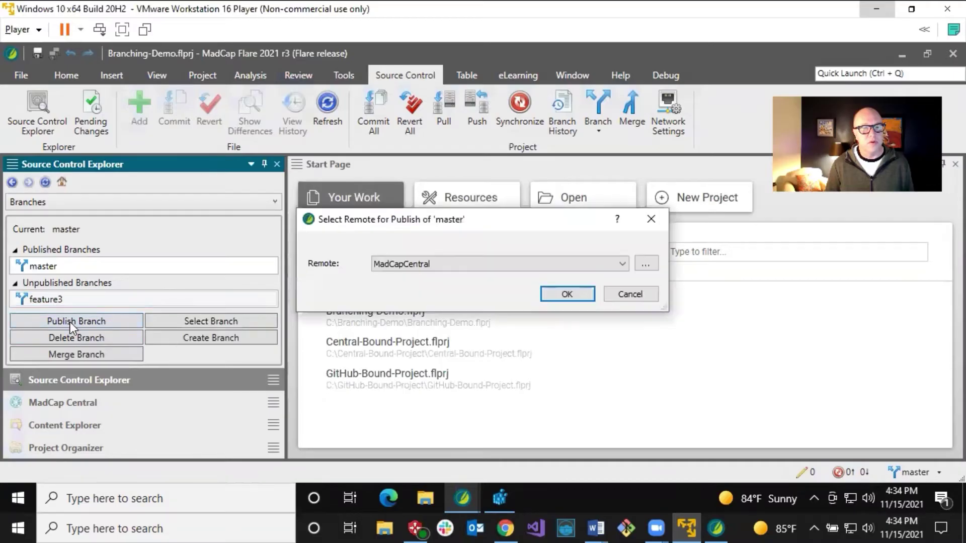
left_click(562, 294)
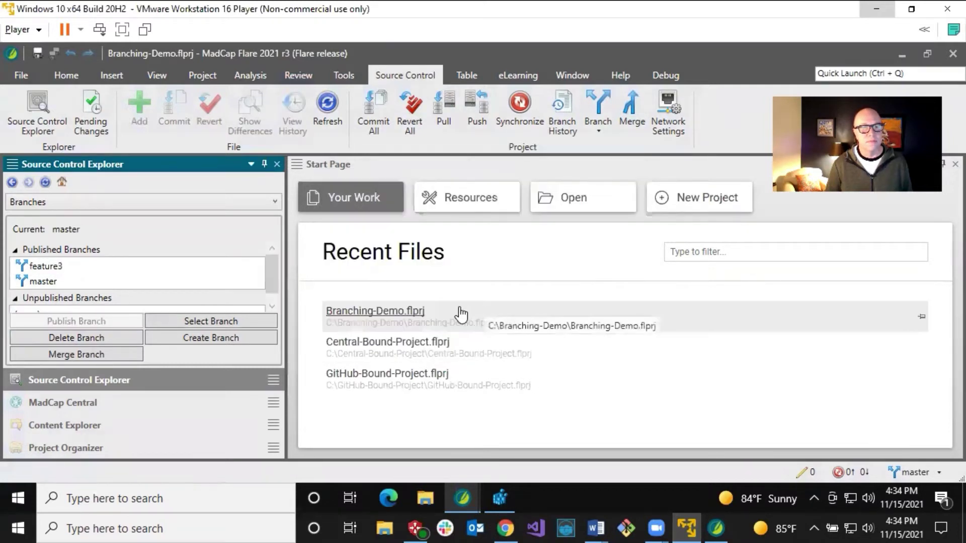
scroll(144, 286, "down", 1)
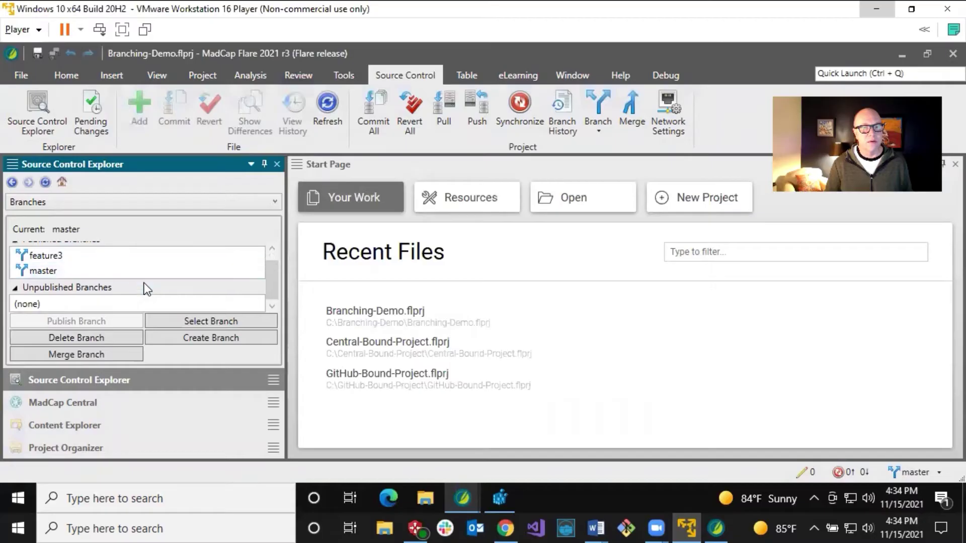
scroll(144, 289, "up", 1)
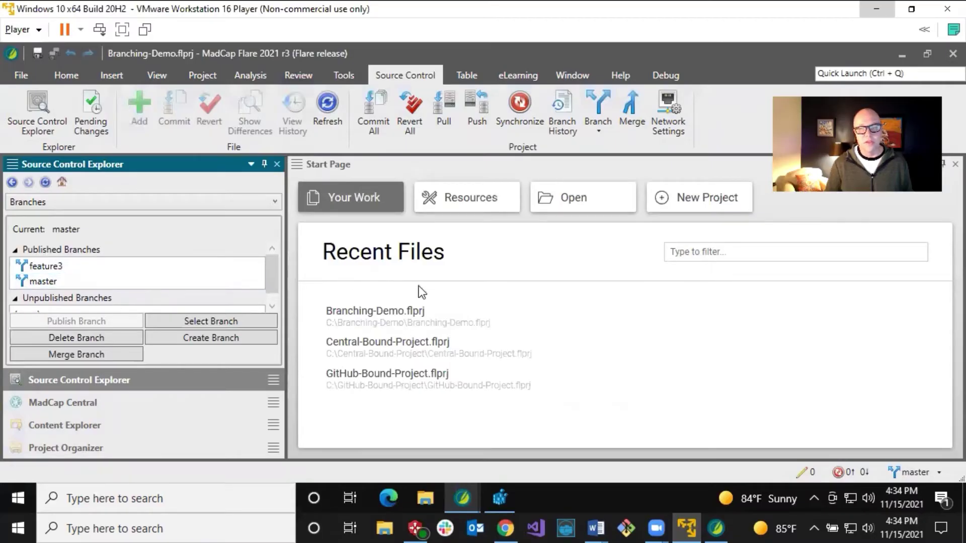
left_click(214, 262)
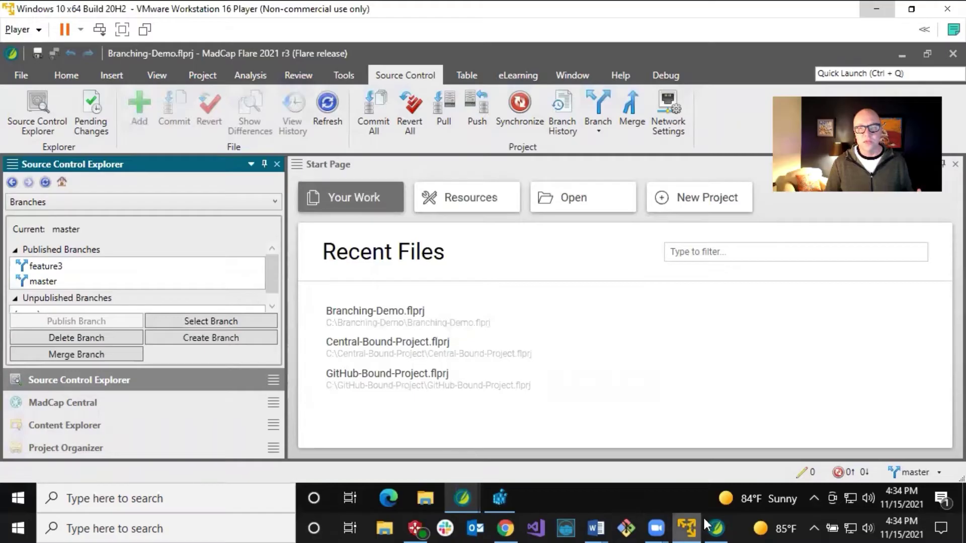
- Switch back to Flare on the host machine and open the Branching-Demo project in the MadCap Central web portal
left_click(720, 520)
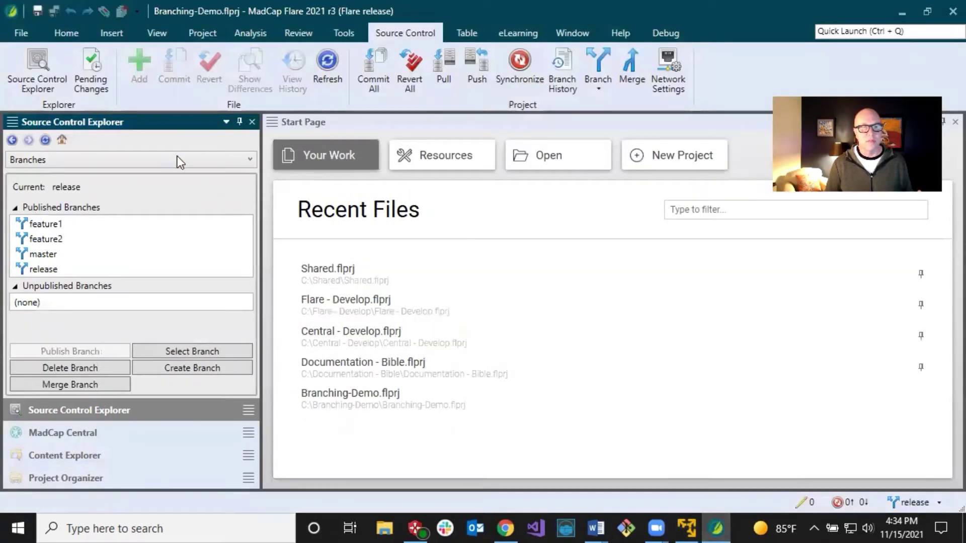
left_click(103, 431)
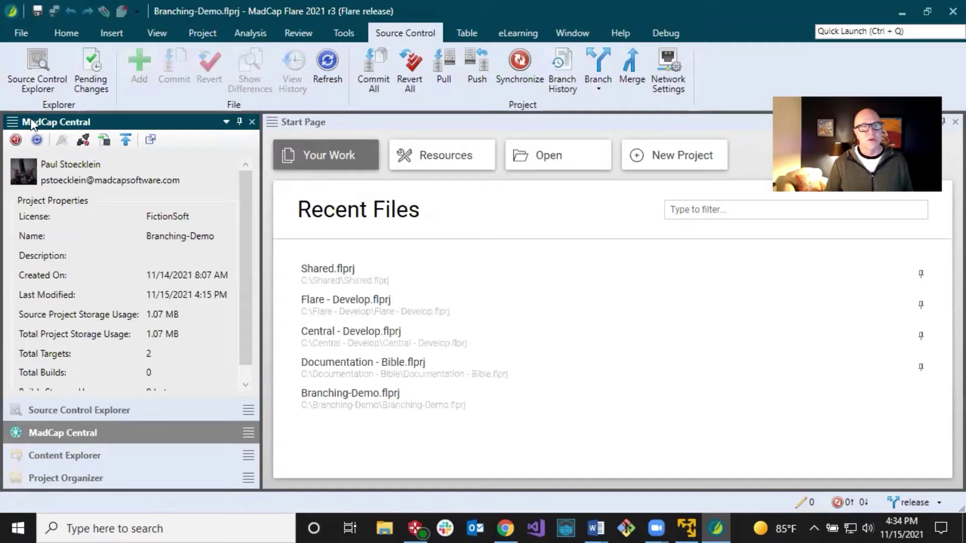
left_click(155, 33)
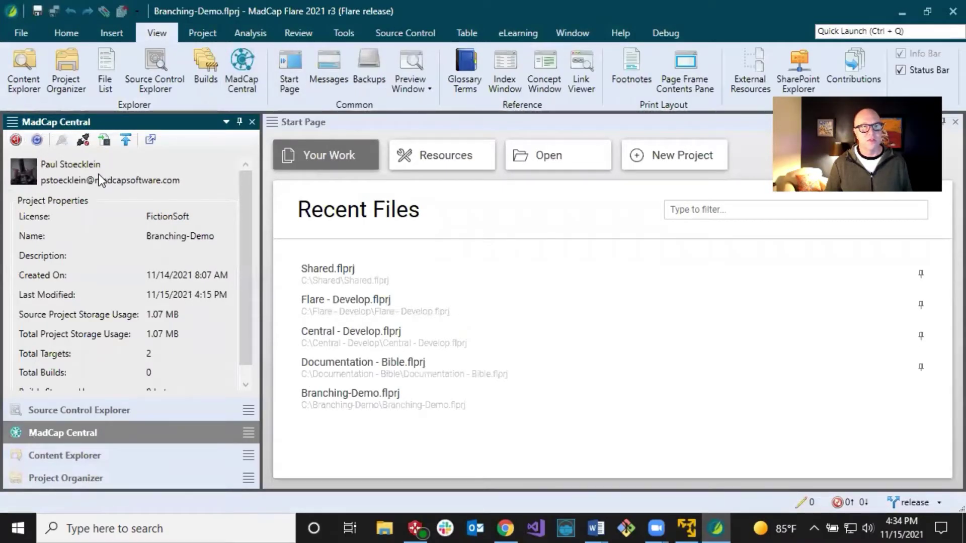
left_click(147, 137)
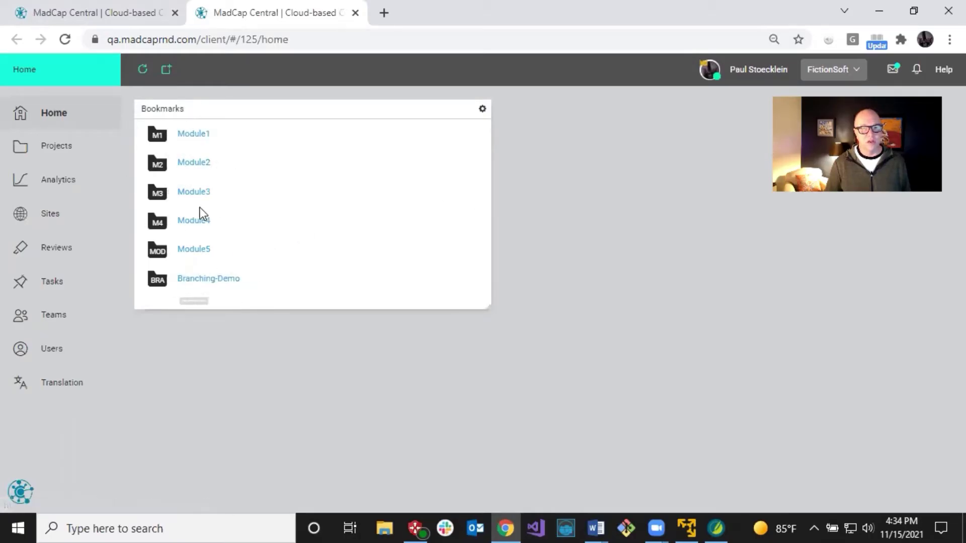
left_click(208, 279)
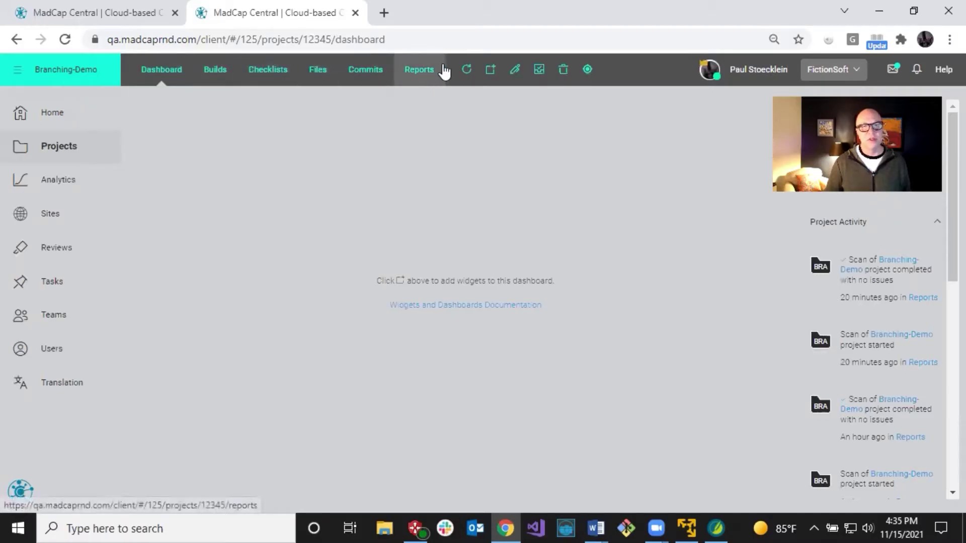
- Examine which branches are available for the Branching-Demo project's files and commits, keeping release as the displayed branch
left_click(318, 72)
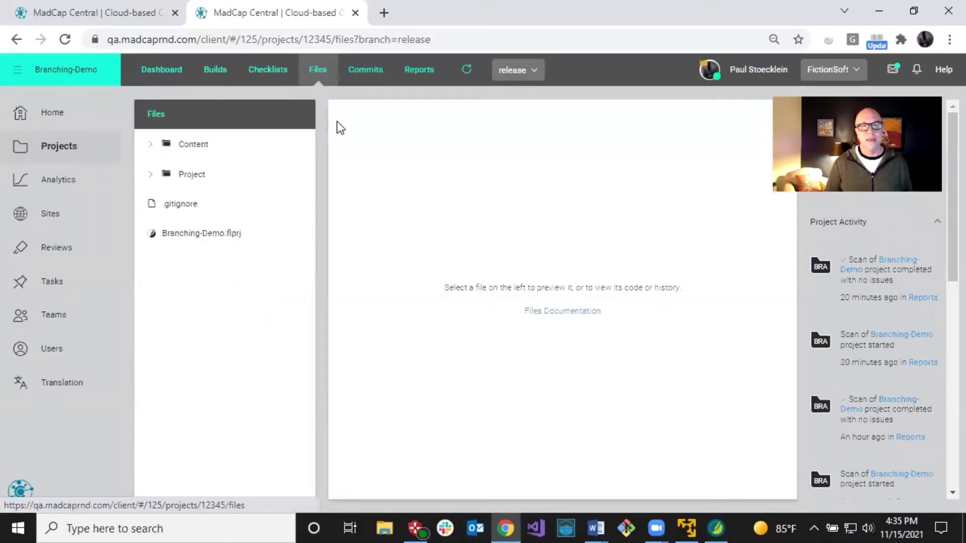
left_click(542, 73)
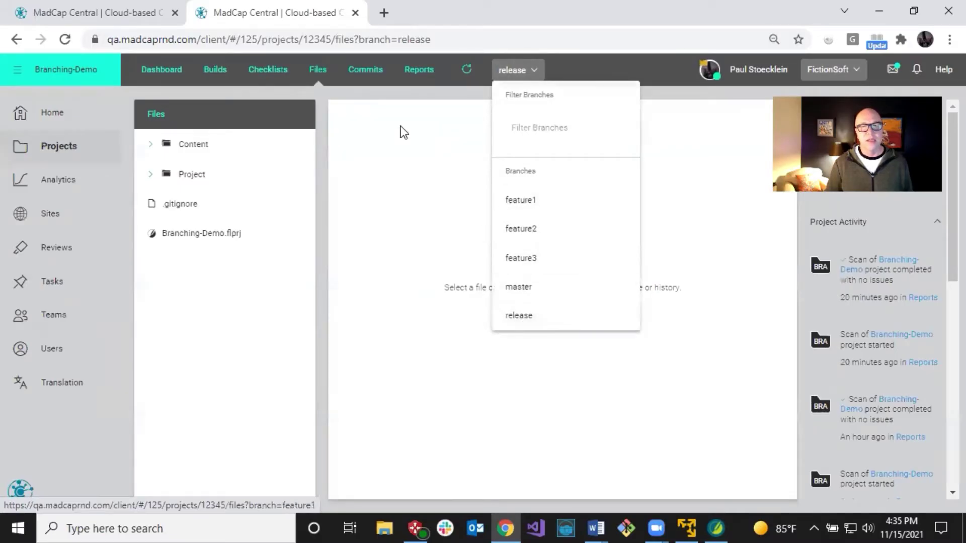
left_click(365, 79)
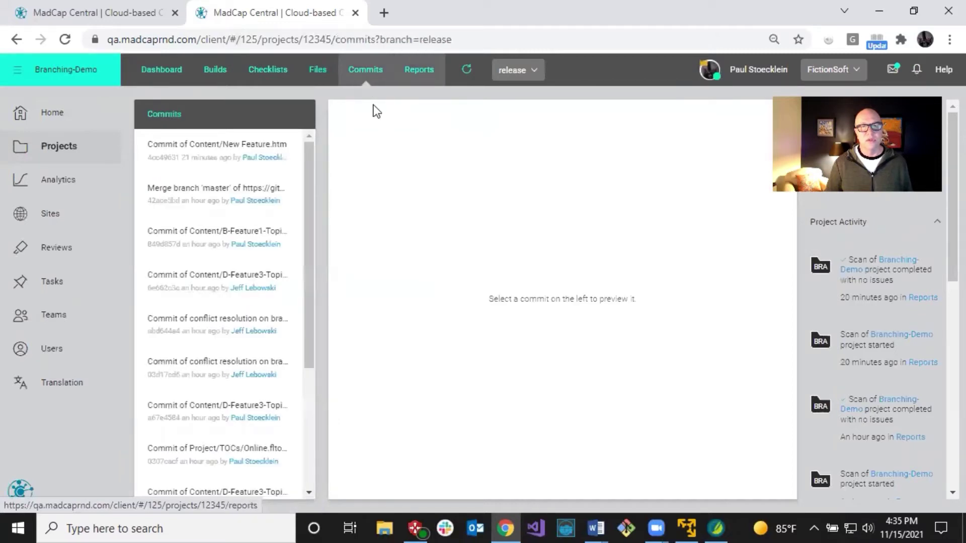
left_click(534, 74)
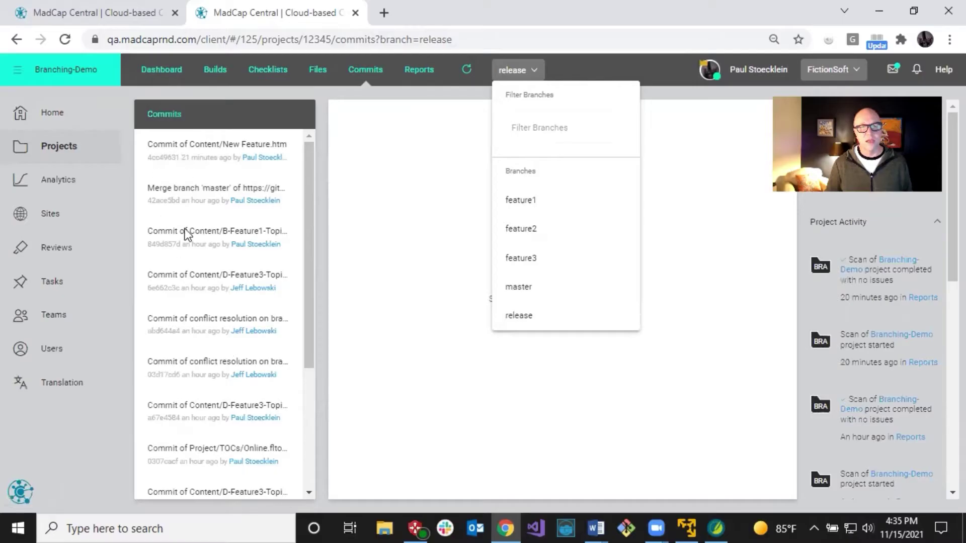
left_click(406, 108)
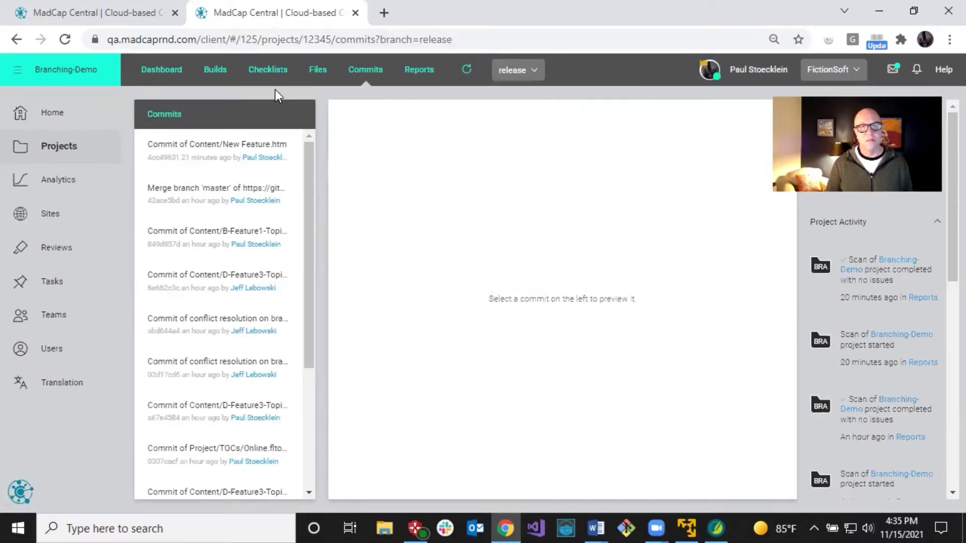
left_click(318, 78)
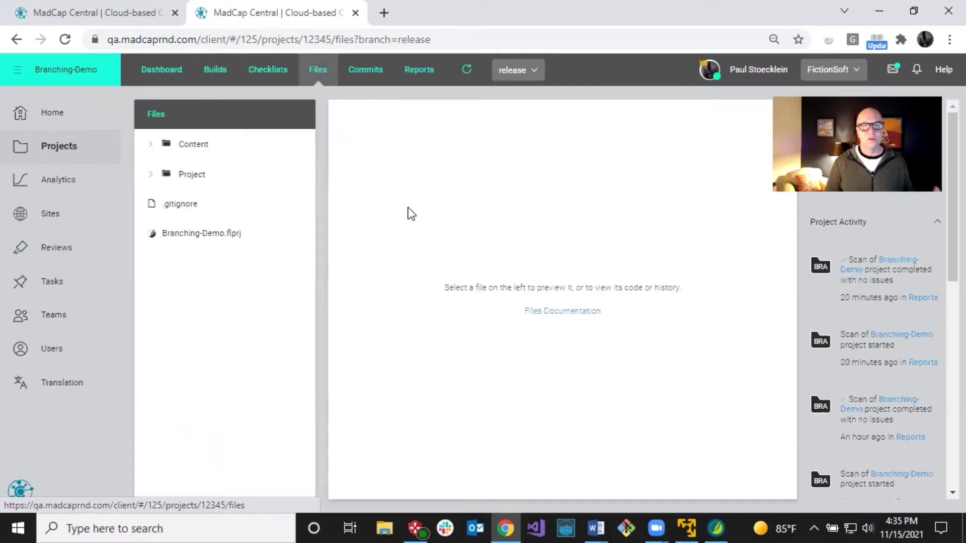
left_click(535, 75)
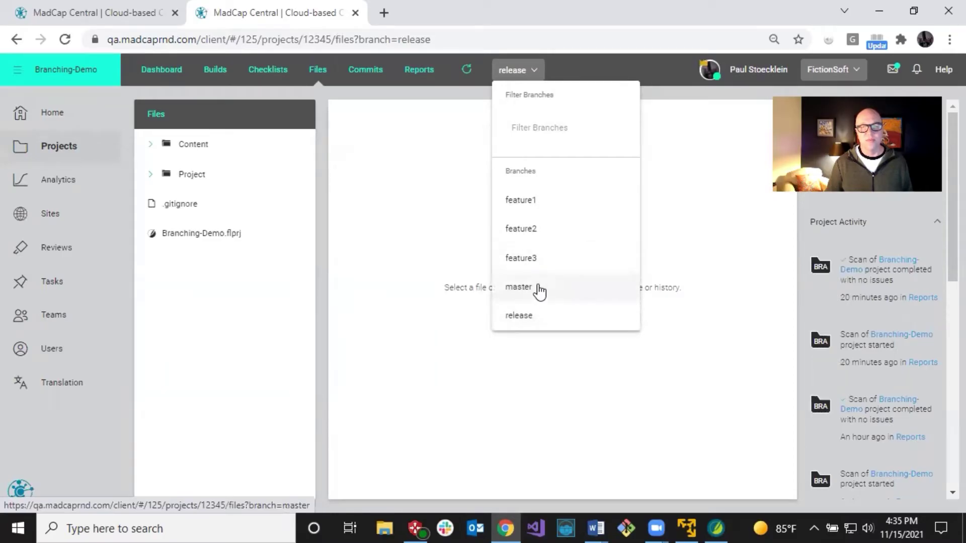
left_click(377, 222)
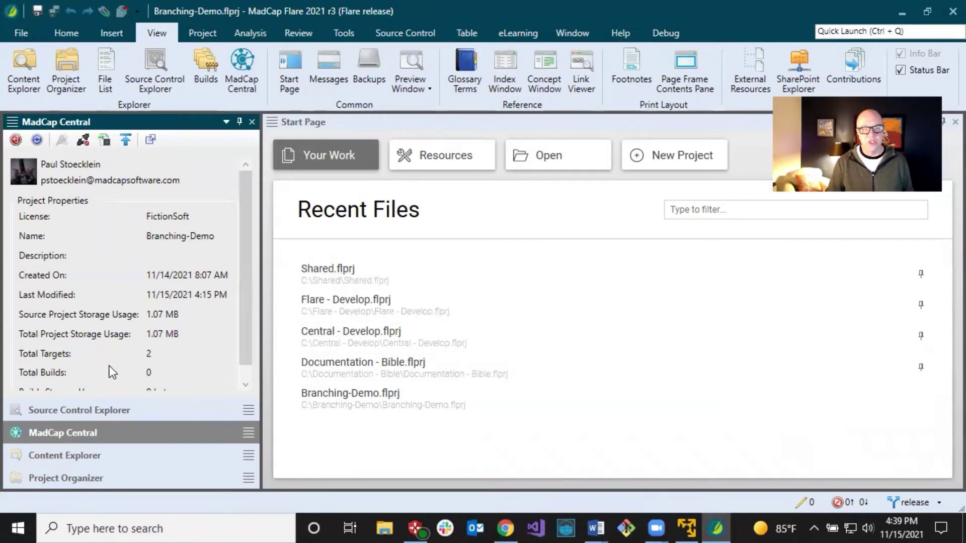
- Make feature1 the current branch of the Branching-Demo project from its list of published branches
left_click(68, 411)
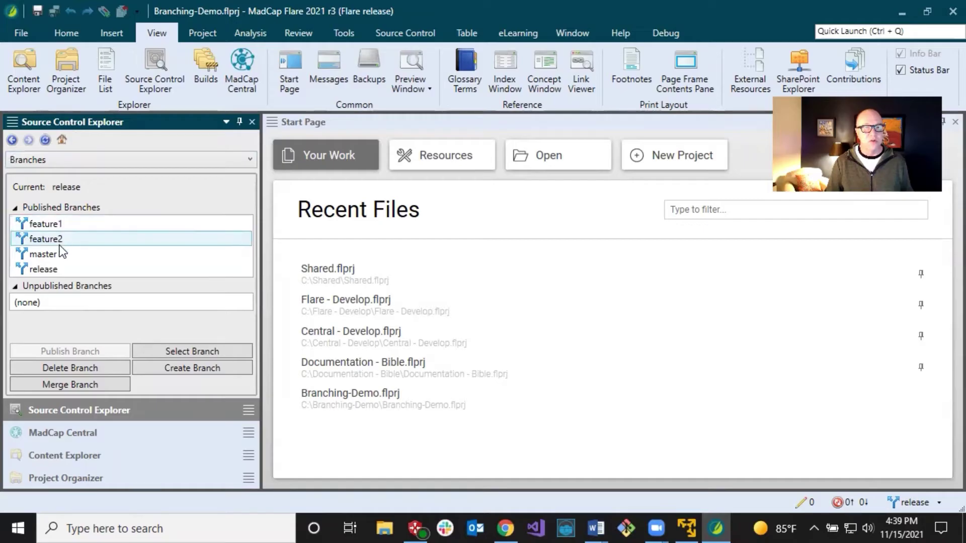
left_click(56, 222)
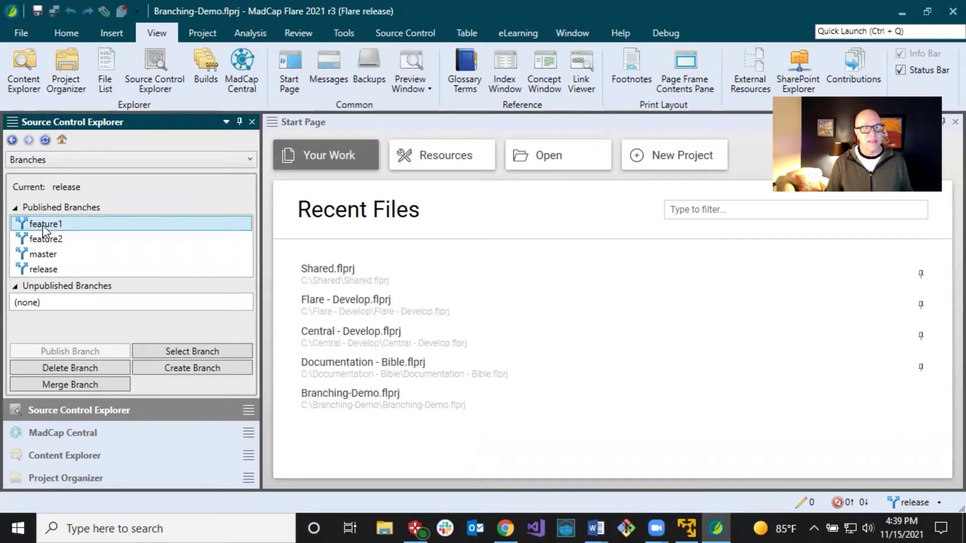
left_click(177, 351)
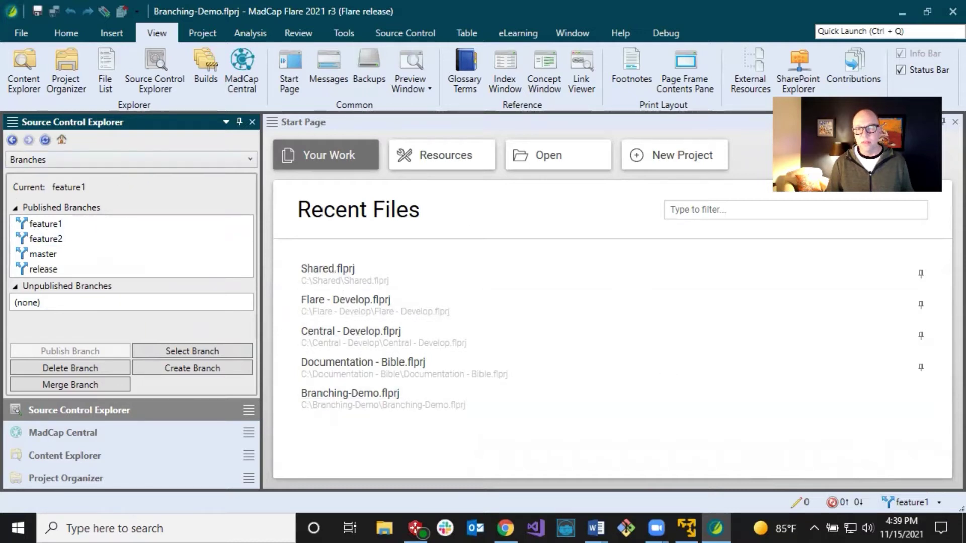
- Switch the current branch to feature2 and back to feature1 using the quick branch selector
left_click(938, 502)
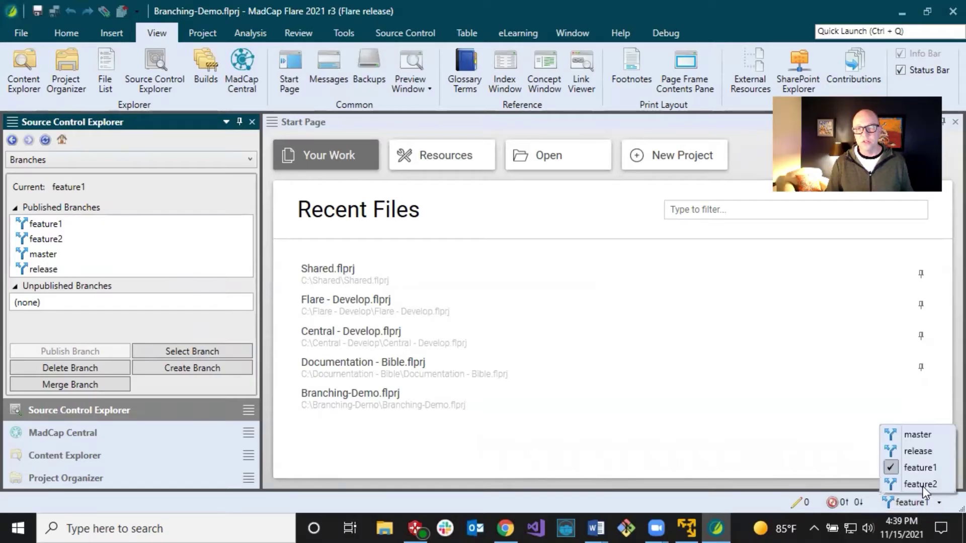
left_click(923, 485)
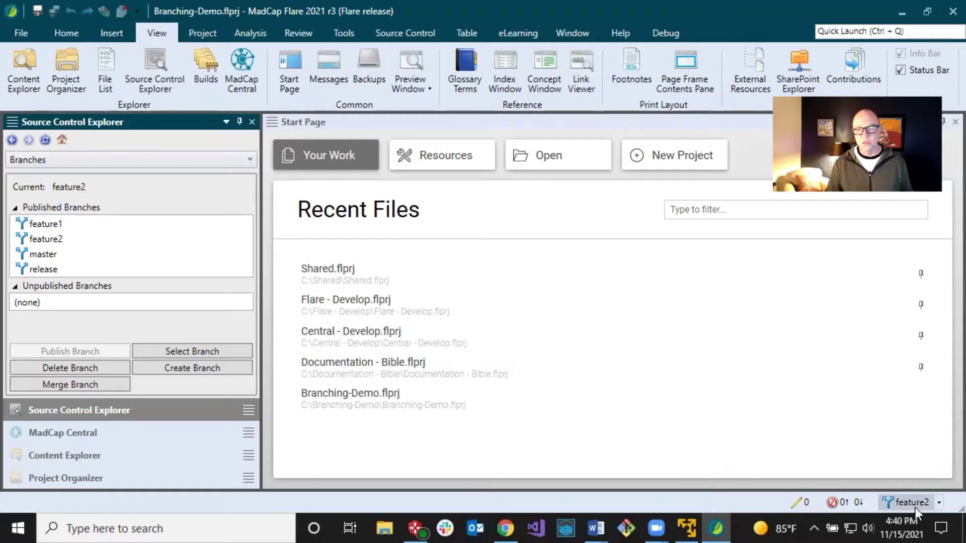
left_click(938, 501)
left_click(921, 470)
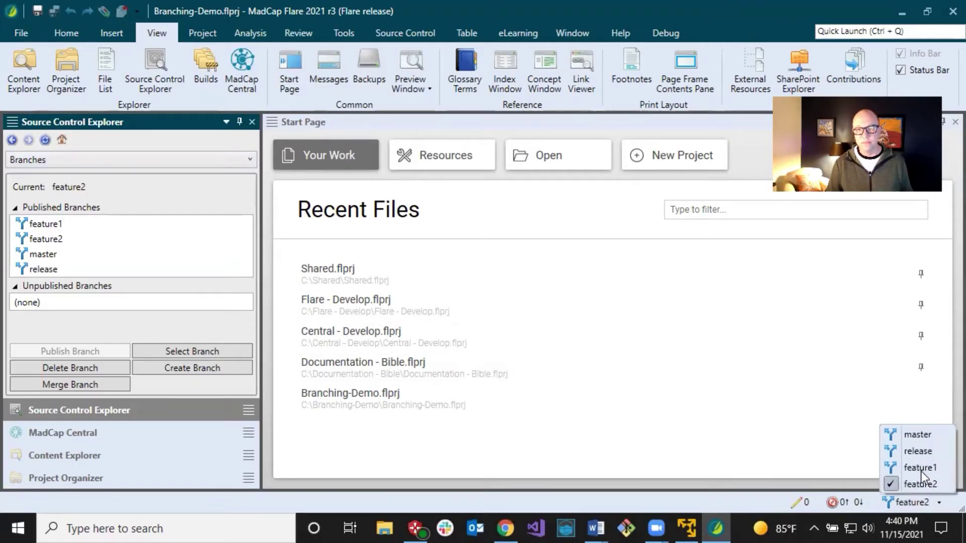
- Examine the project's content files on the feature1 branch, including the topics in the B-Feature1-Topics folder
left_click(100, 458)
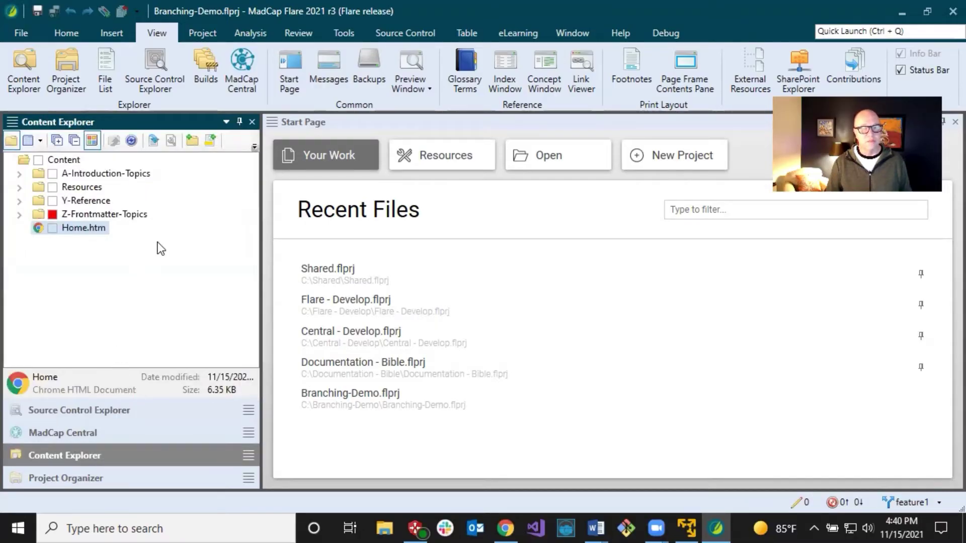
left_click(91, 175)
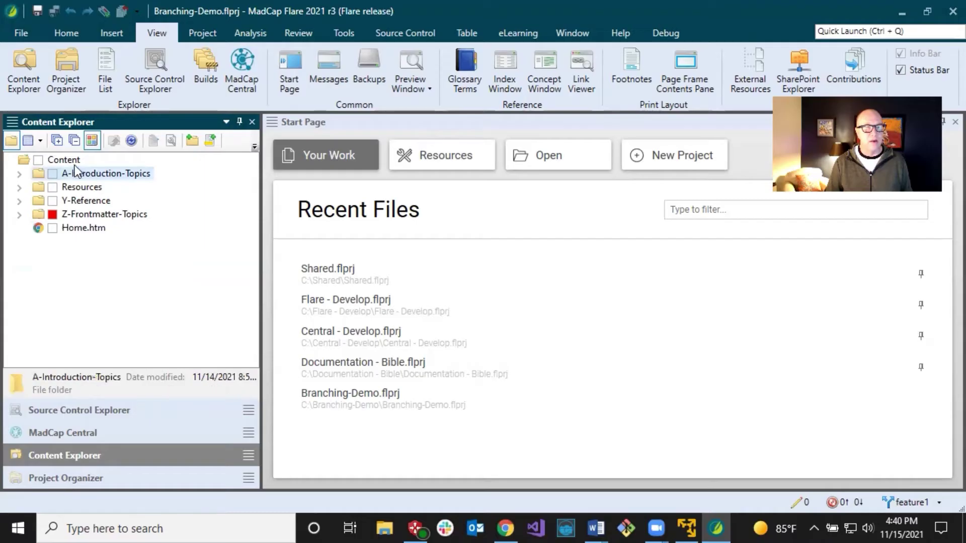
left_click(78, 162)
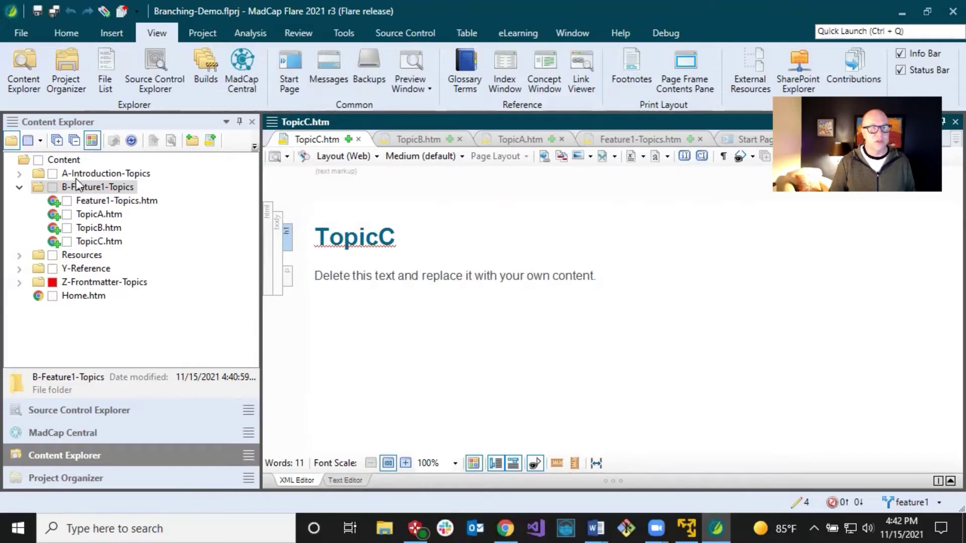
left_click(116, 201)
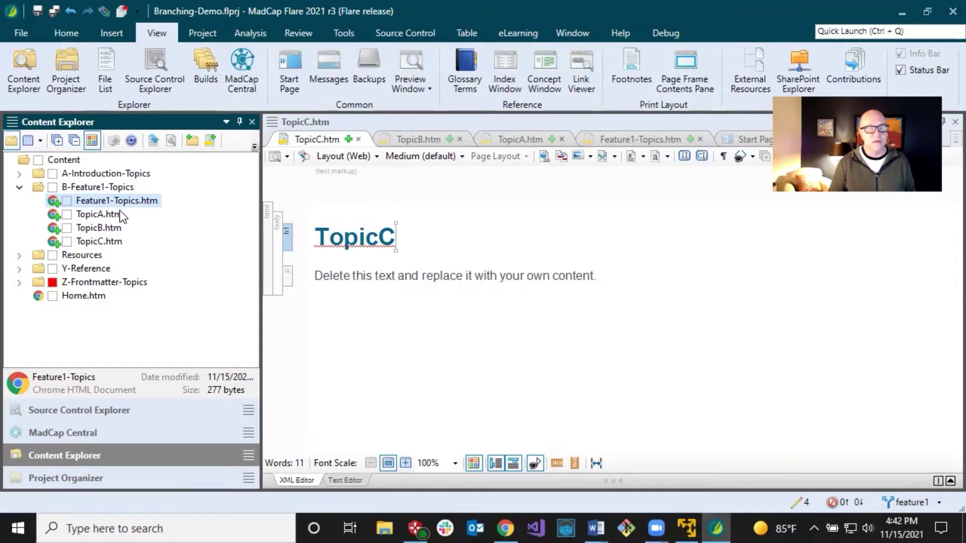
left_click(101, 216)
left_click(107, 229)
left_click(108, 243)
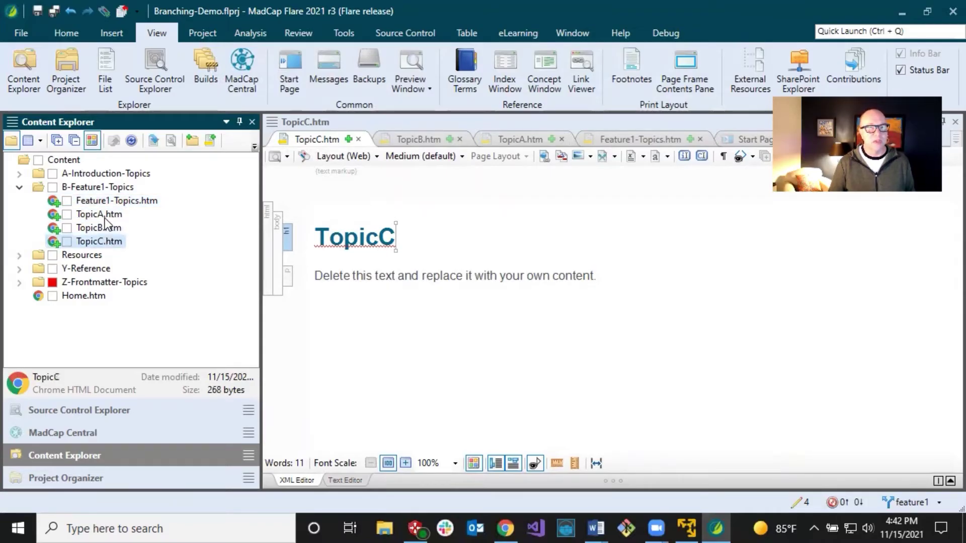
left_click(93, 173)
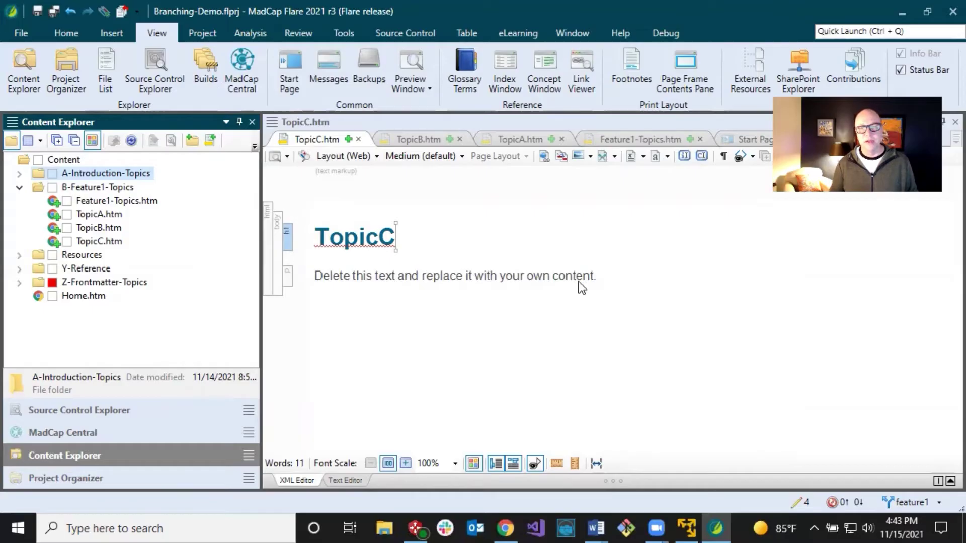
- Commit the pending B-Feature1-Topics files to feature1 with the comment "Added feature 1 topics"
left_click(597, 277)
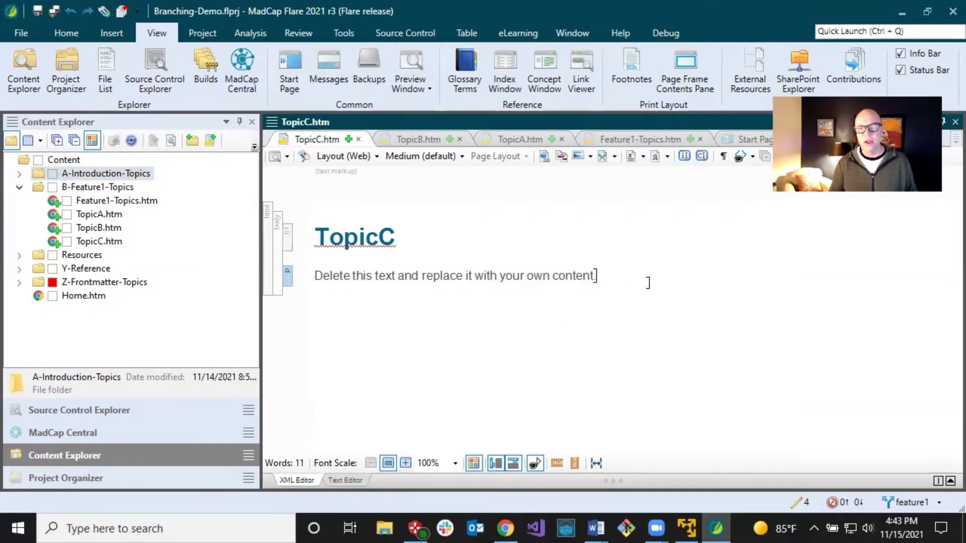
left_click(799, 502)
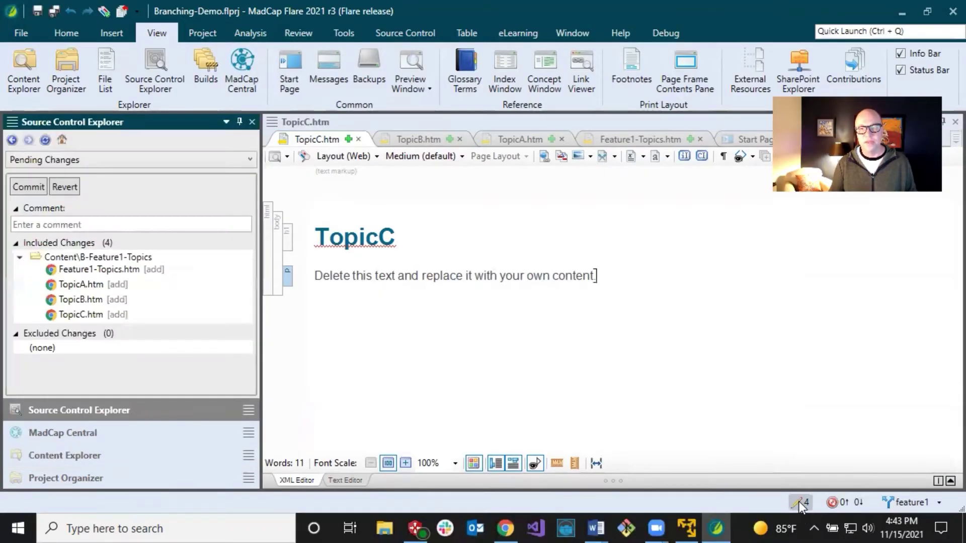
left_click(71, 226)
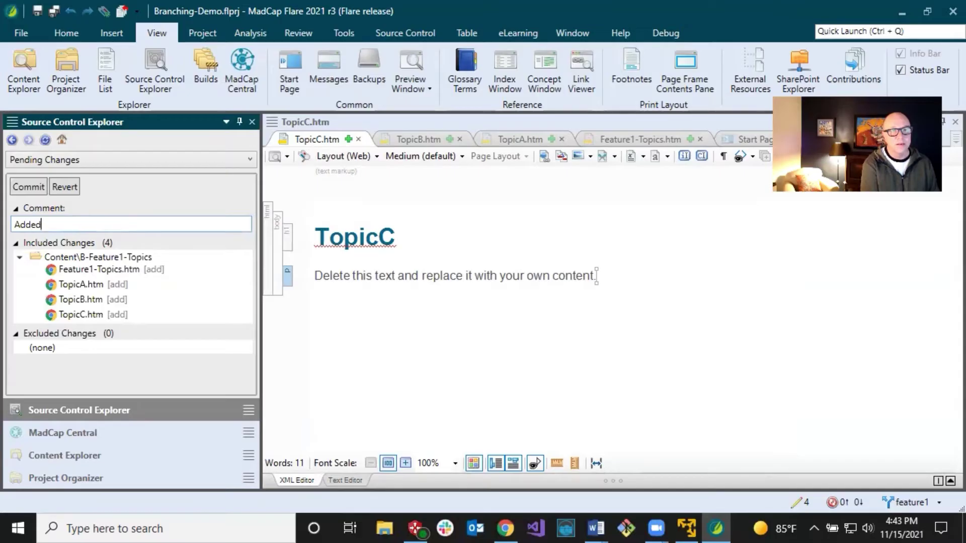
type("ature")
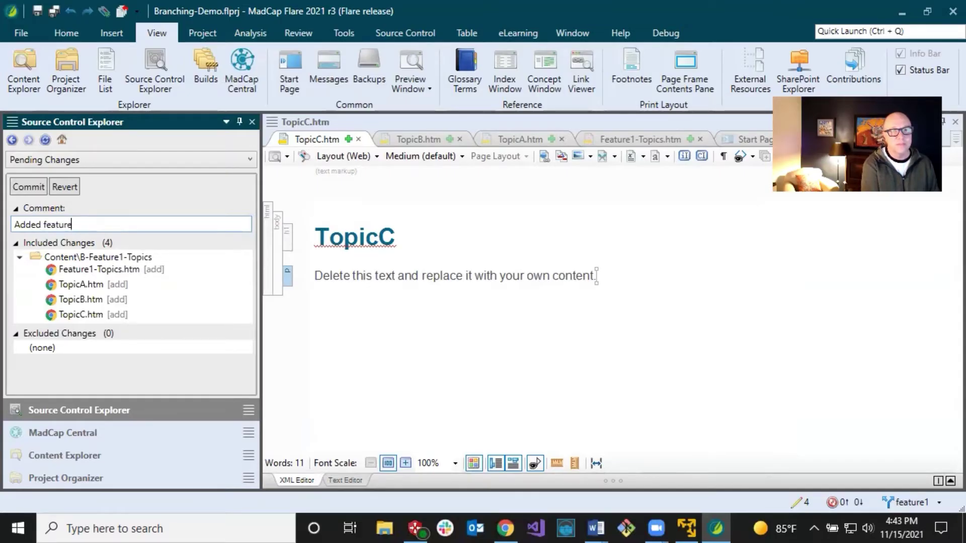
type(" 1 topics")
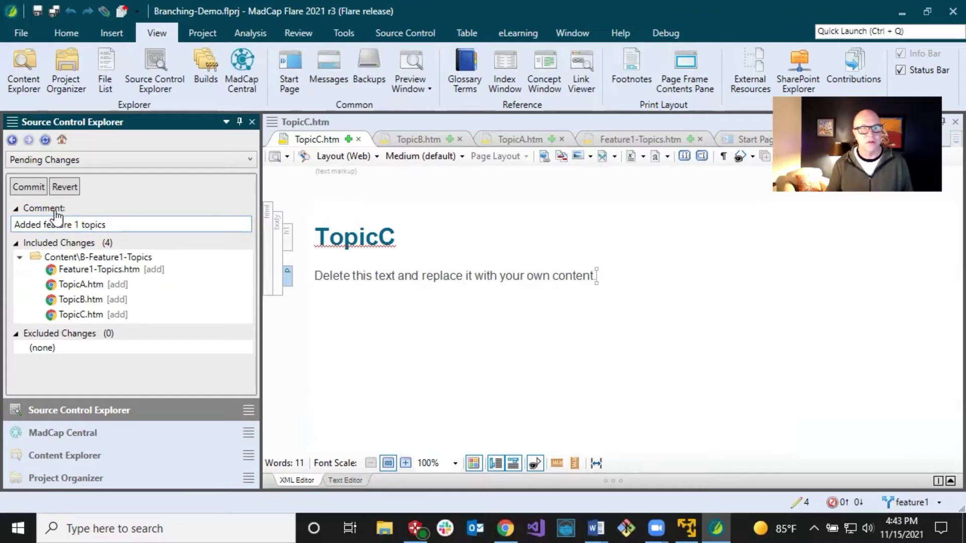
left_click(32, 186)
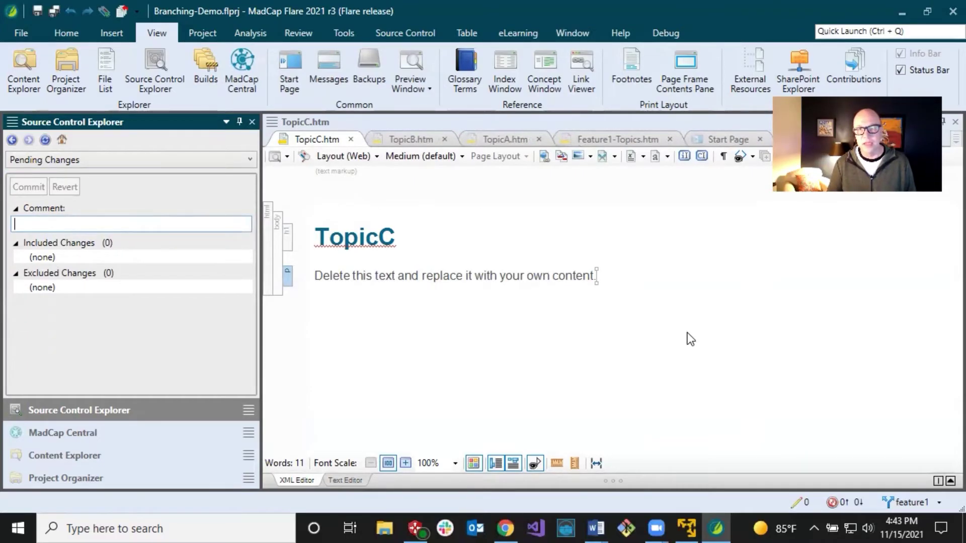
- Synchronize the feature1 branch with the MadCapCentral remote
left_click(614, 274)
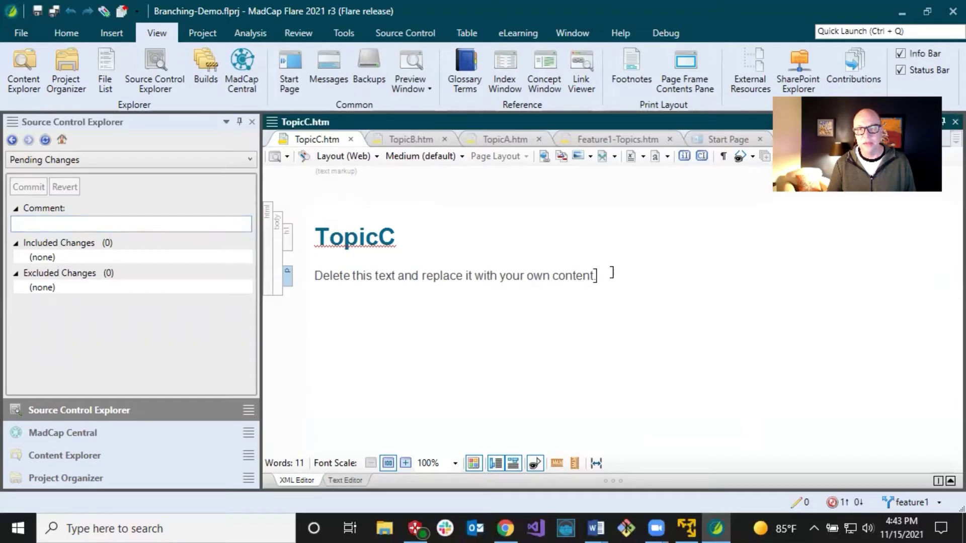
left_click(837, 503)
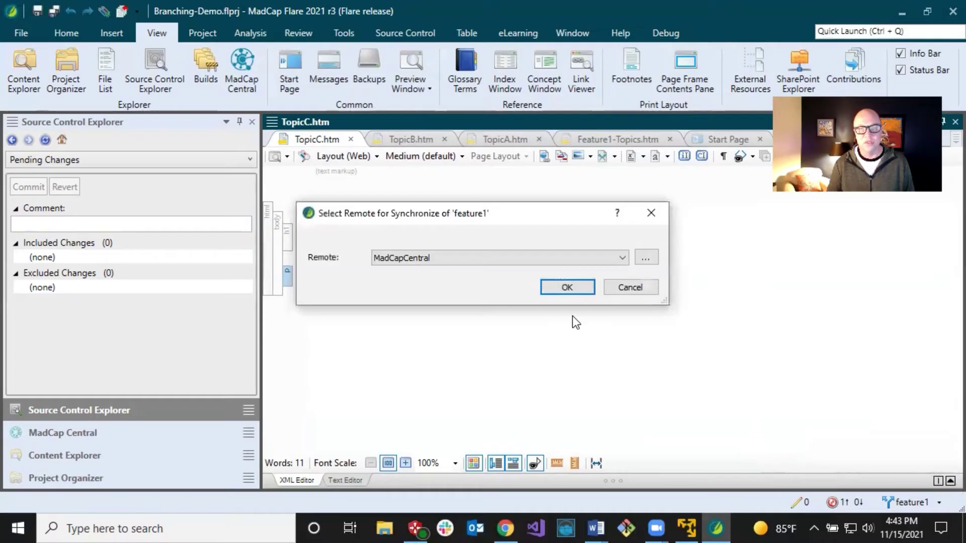
left_click(566, 287)
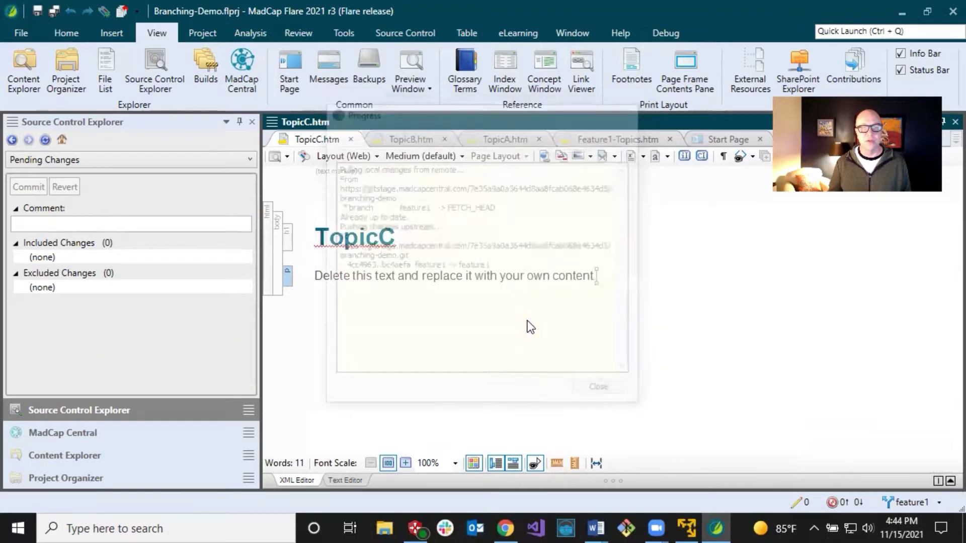
left_click(537, 283)
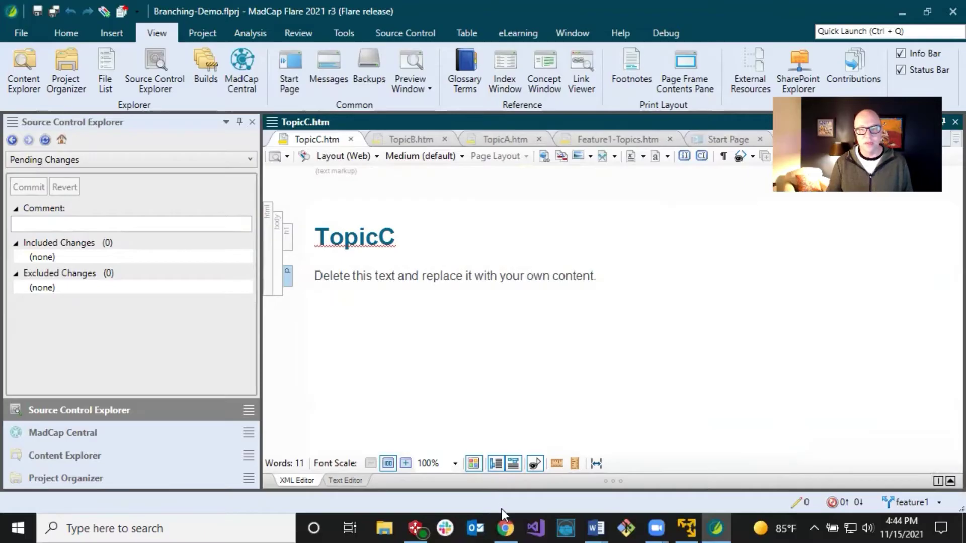
- Switch to the MadCap Central portal in Chrome and view the Content folder of the feature1 branch
left_click(505, 528)
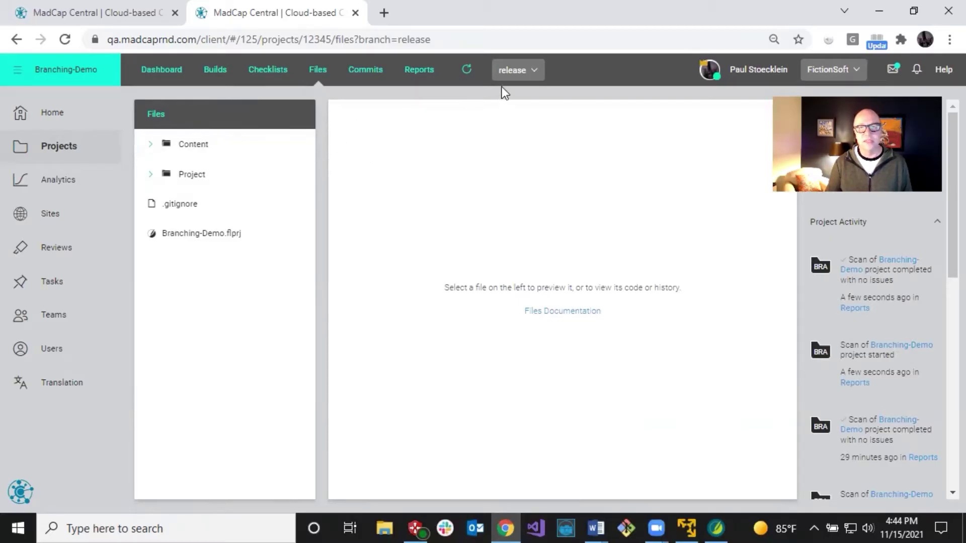
left_click(536, 73)
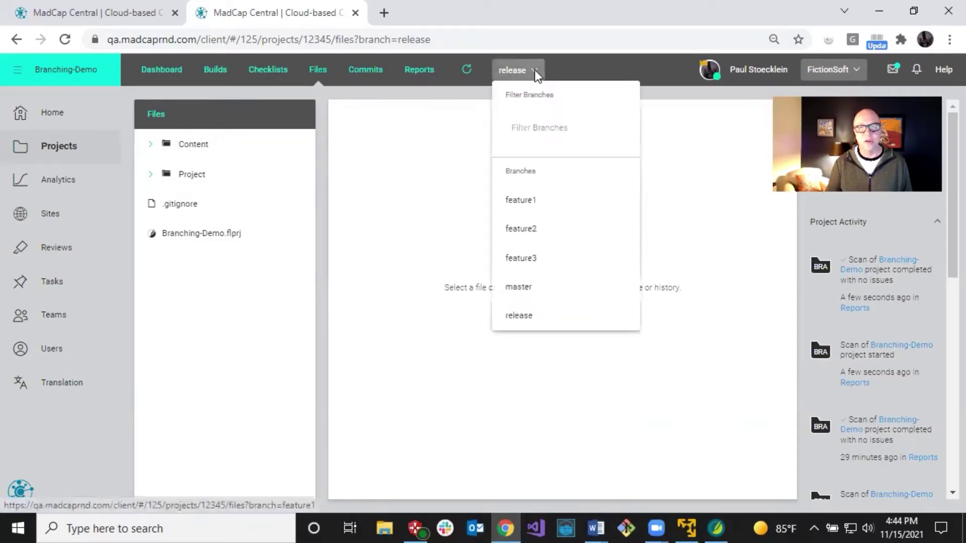
left_click(524, 199)
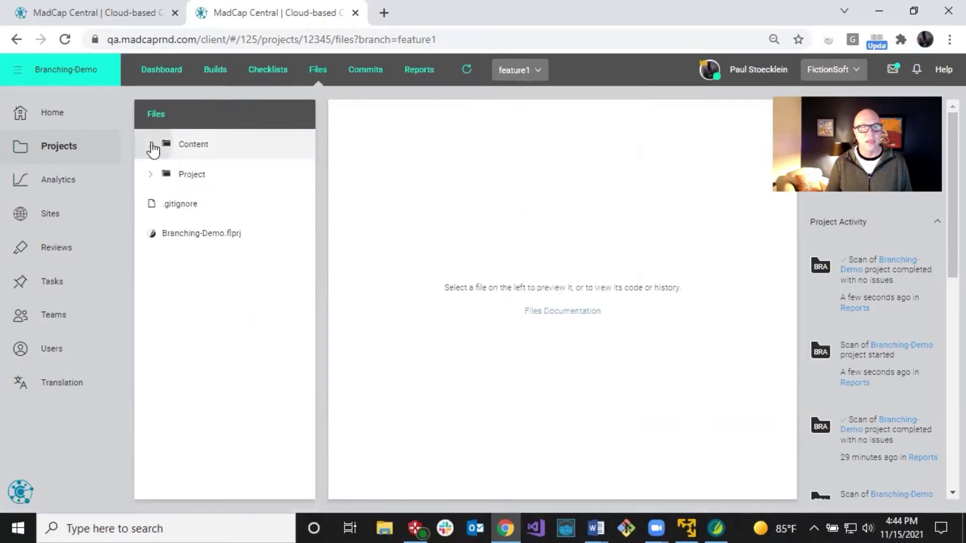
left_click(152, 144)
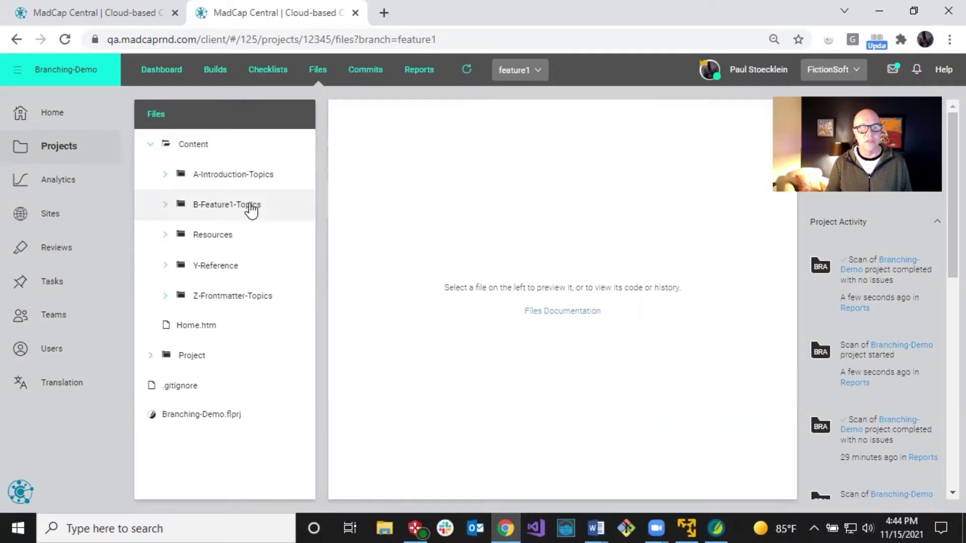
- Display the release branch's files and expand its Content folder for comparison
left_click(538, 71)
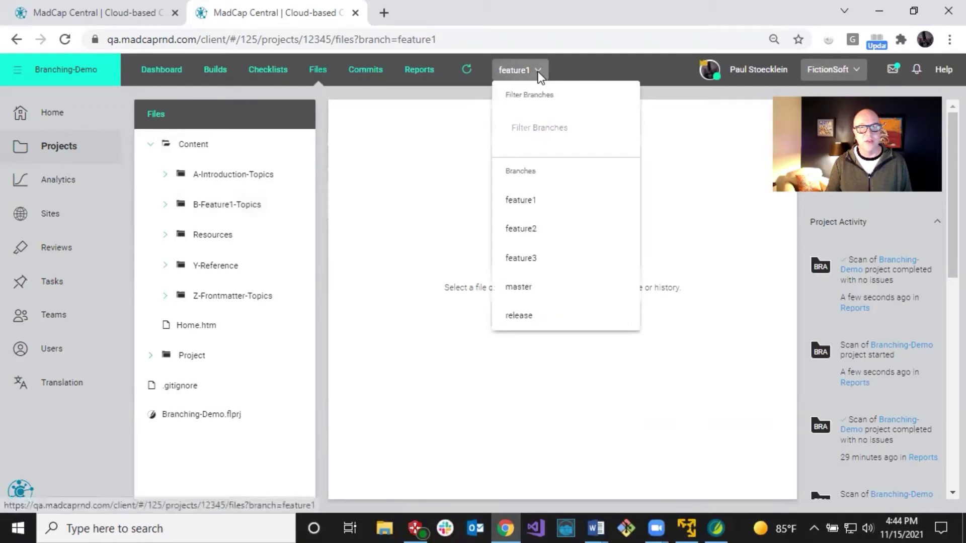
left_click(522, 315)
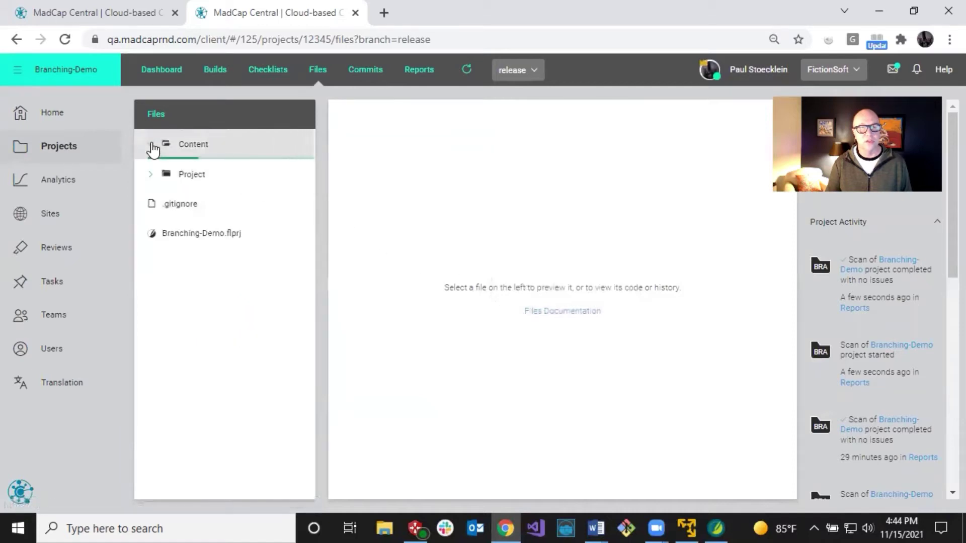
left_click(152, 147)
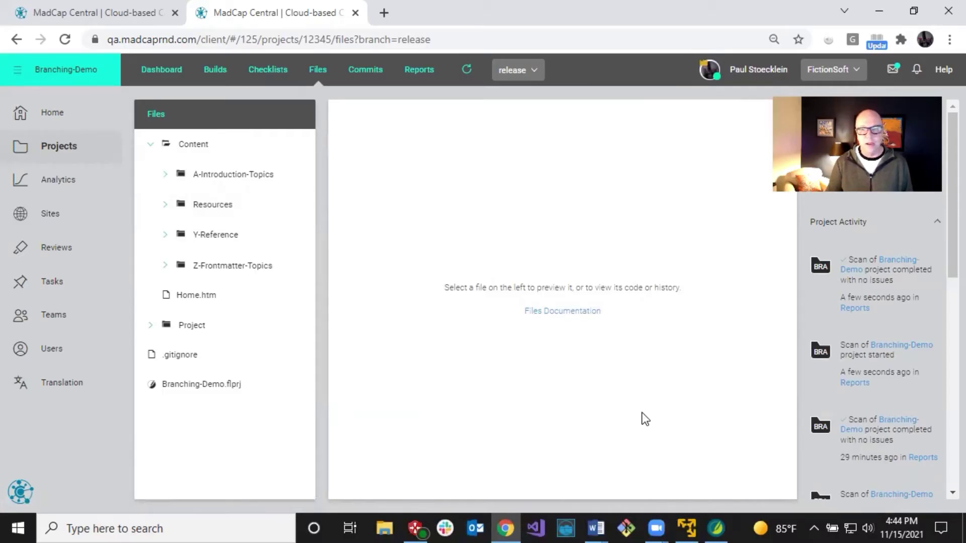
- Switch back to Flare, make feature2 the current branch and select the project's Content folder
left_click(716, 526)
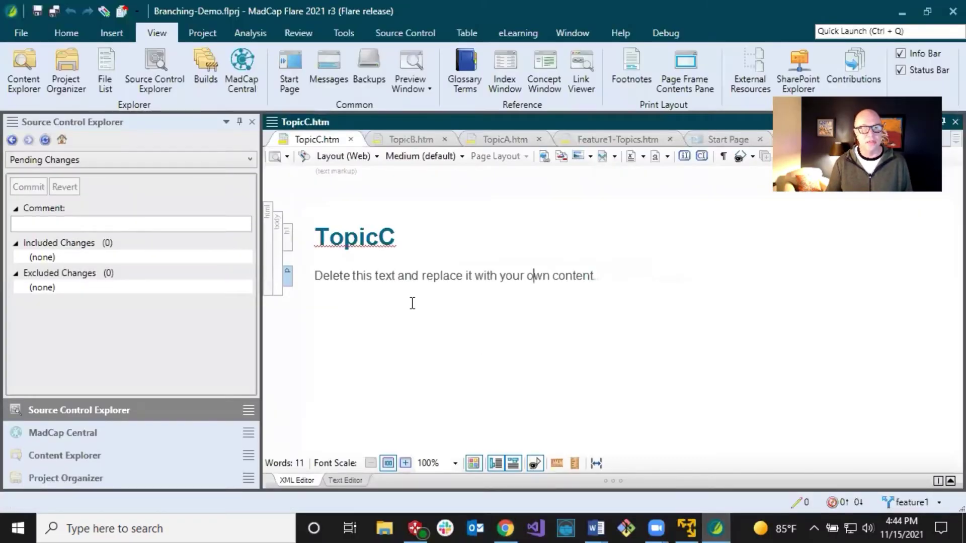
left_click(91, 452)
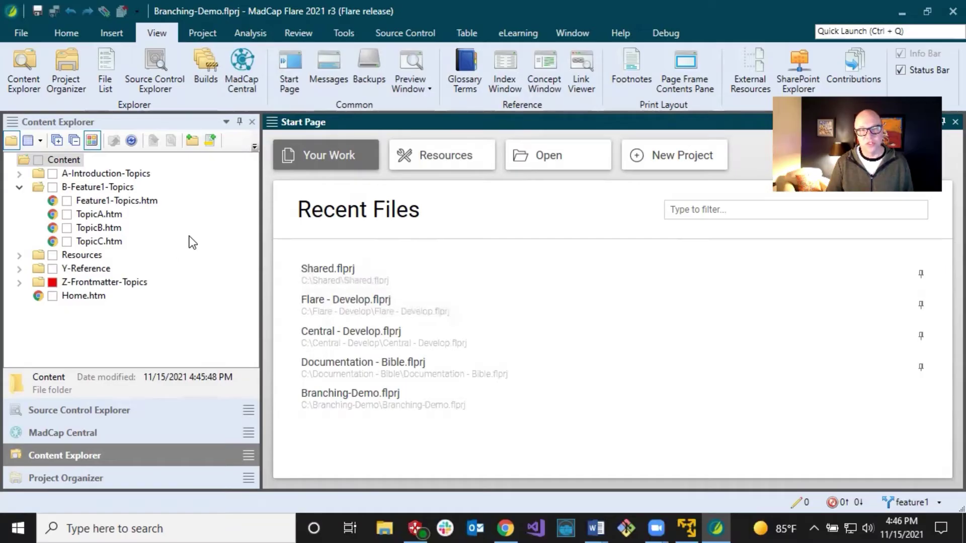
left_click(940, 503)
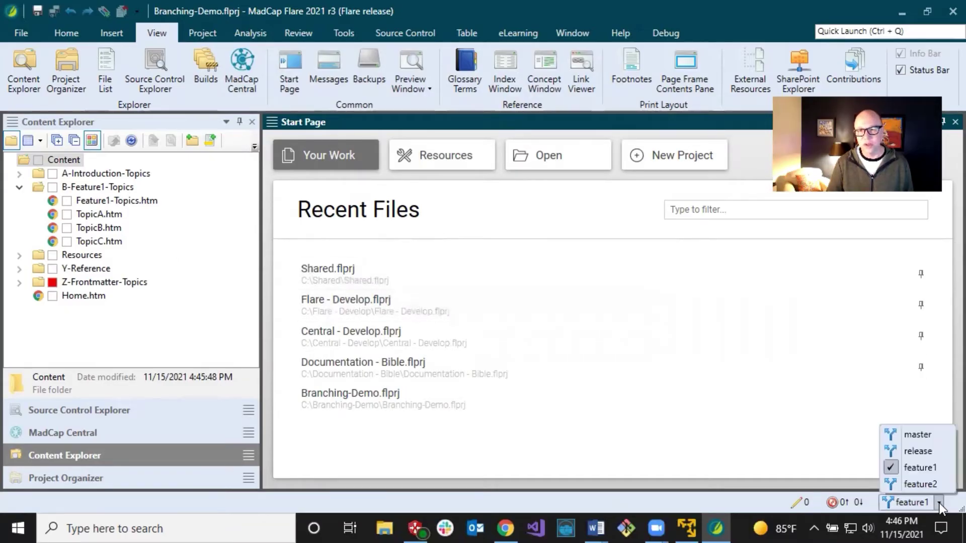
left_click(931, 484)
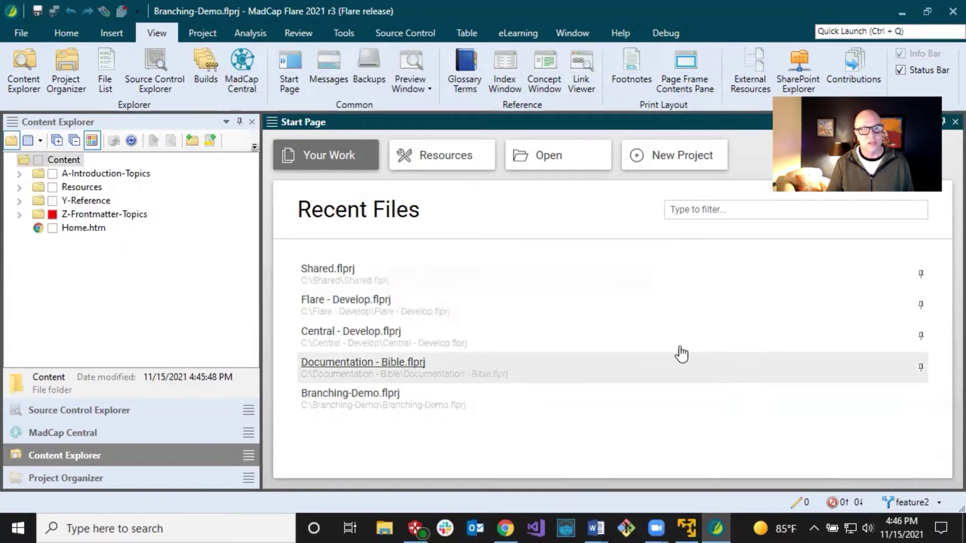
left_click(93, 173)
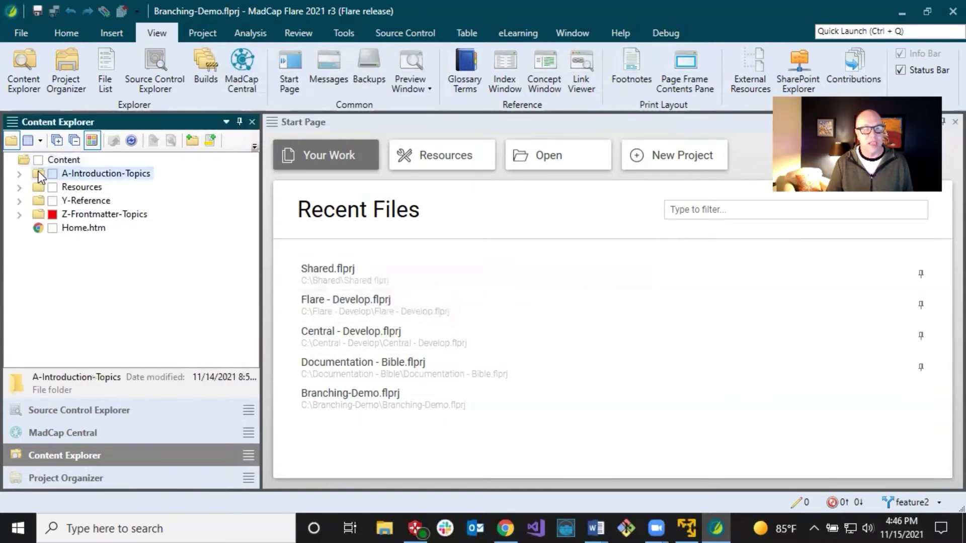
left_click(62, 160)
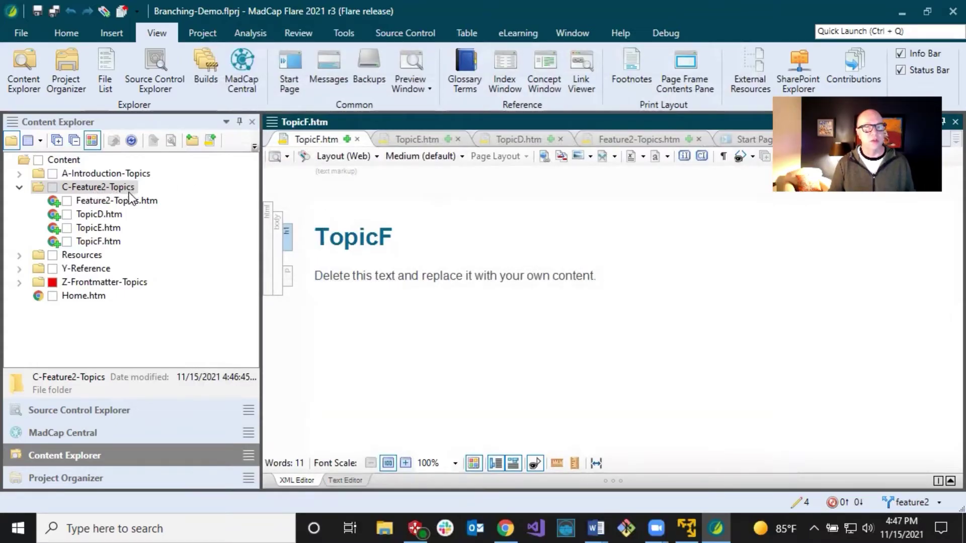
- Commit the pending C-Feature2-Topics files with the comment "Added new feature 2 topics"
left_click(111, 201)
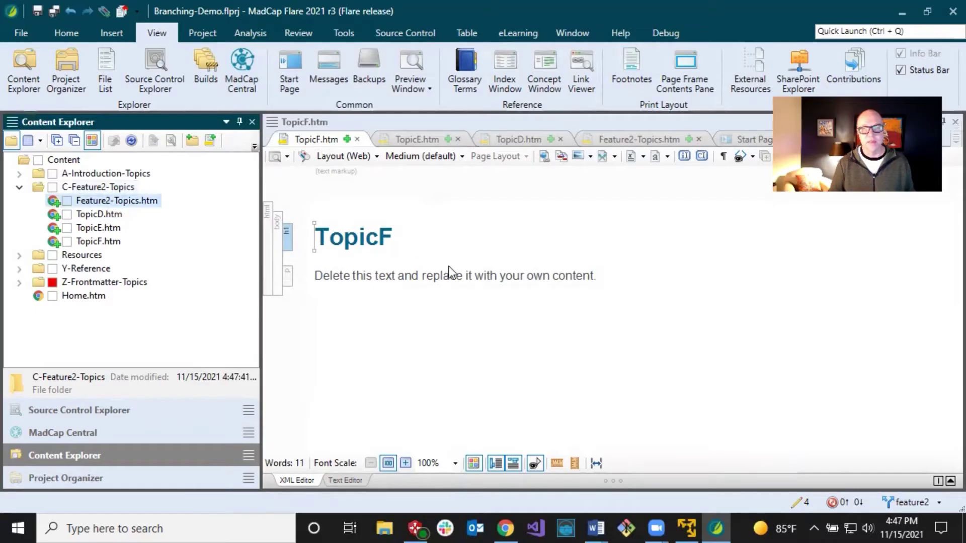
left_click(798, 503)
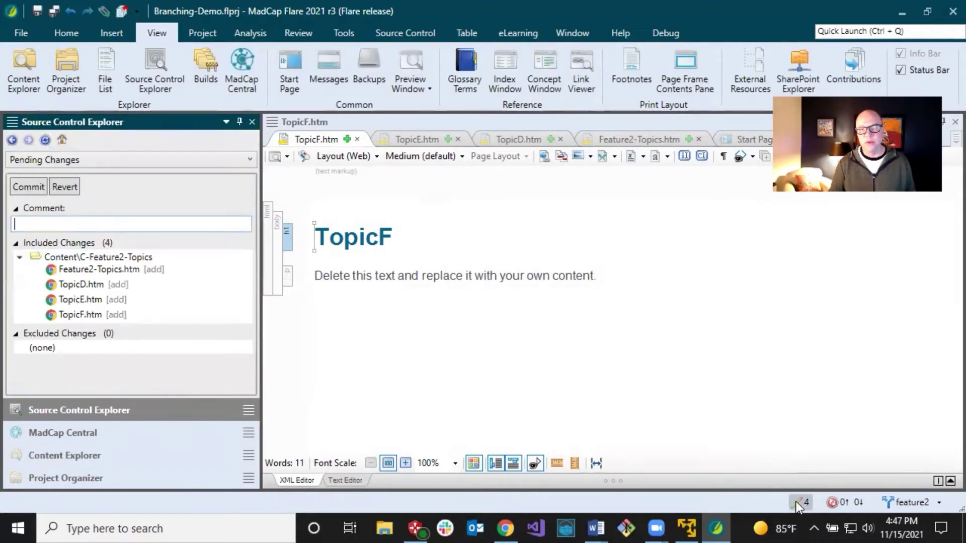
left_click(59, 223)
type("Added new feature 2 topics")
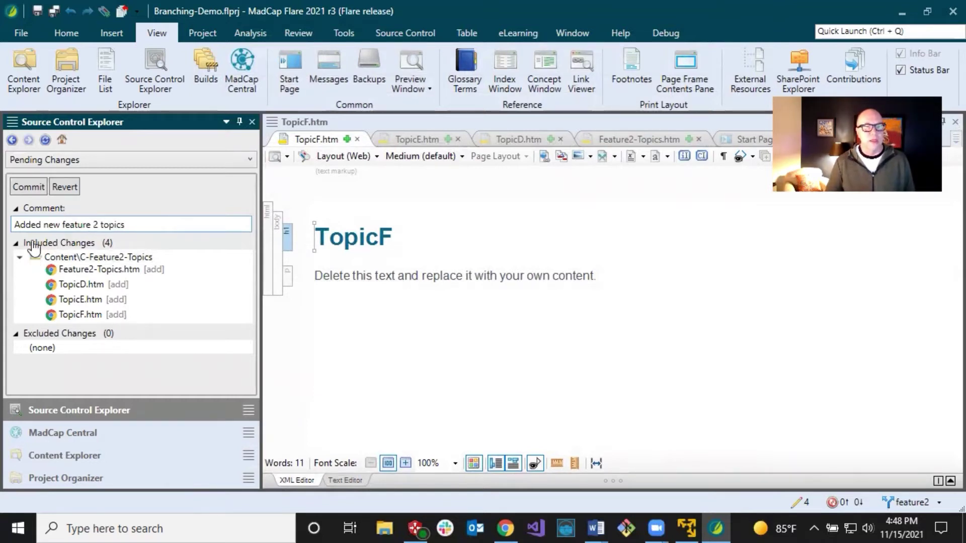
left_click(22, 185)
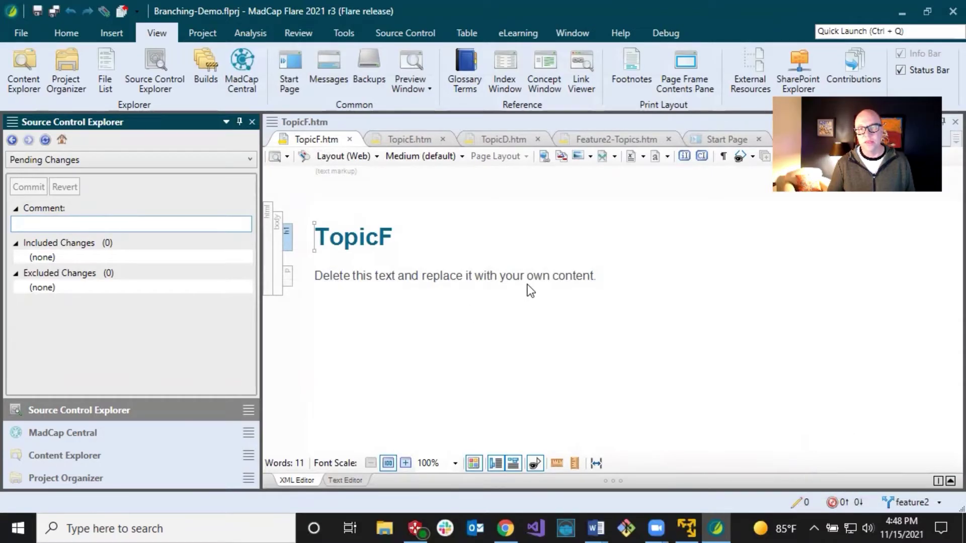
- Synchronize the feature2 branch with the MadCapCentral remote
left_click(601, 278)
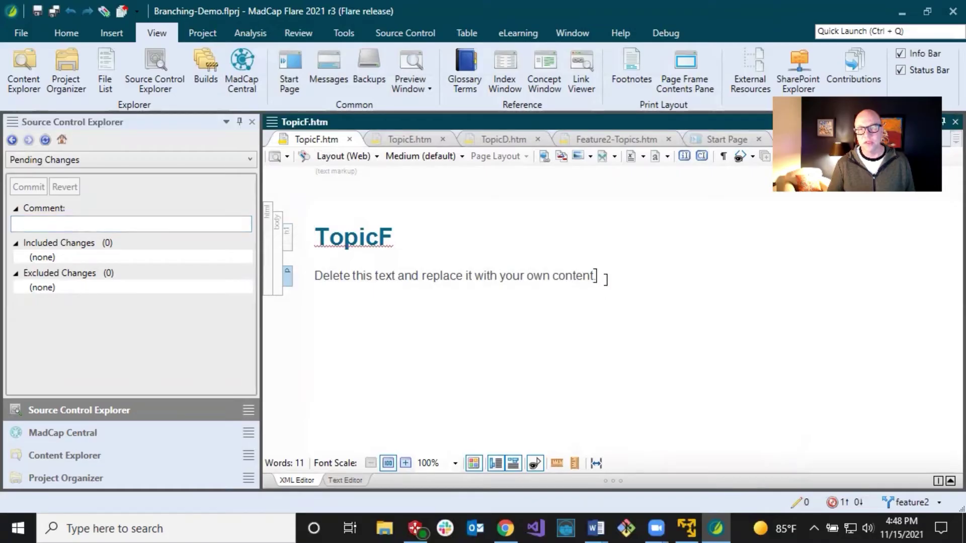
left_click(841, 501)
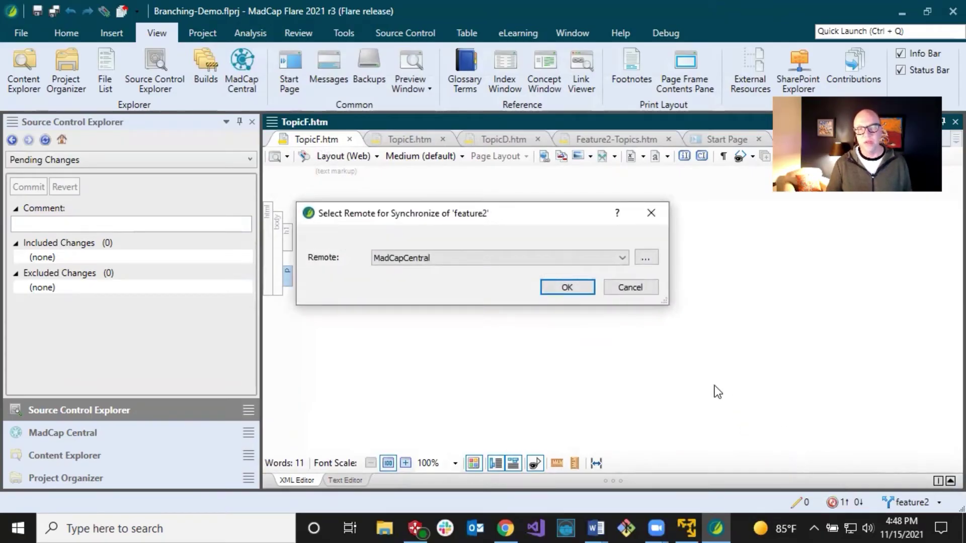
left_click(561, 289)
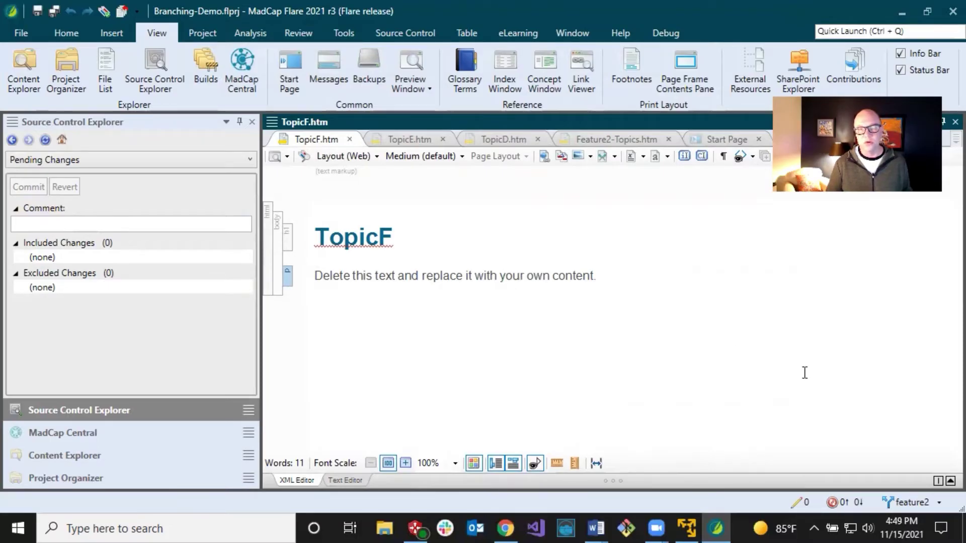
- Switch to Flare in the VMware virtual machine, check the signed-in Central user and make feature3 the current branch
left_click(687, 528)
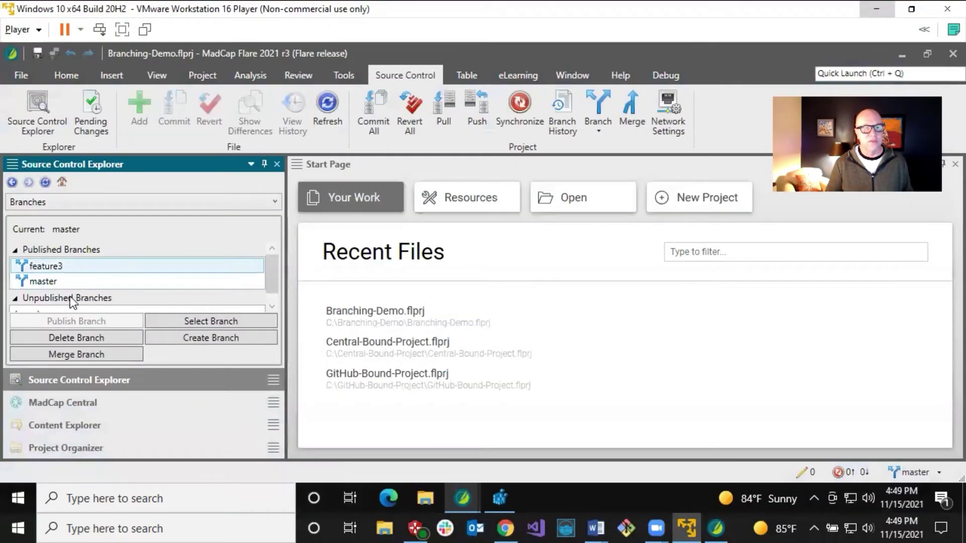
left_click(69, 402)
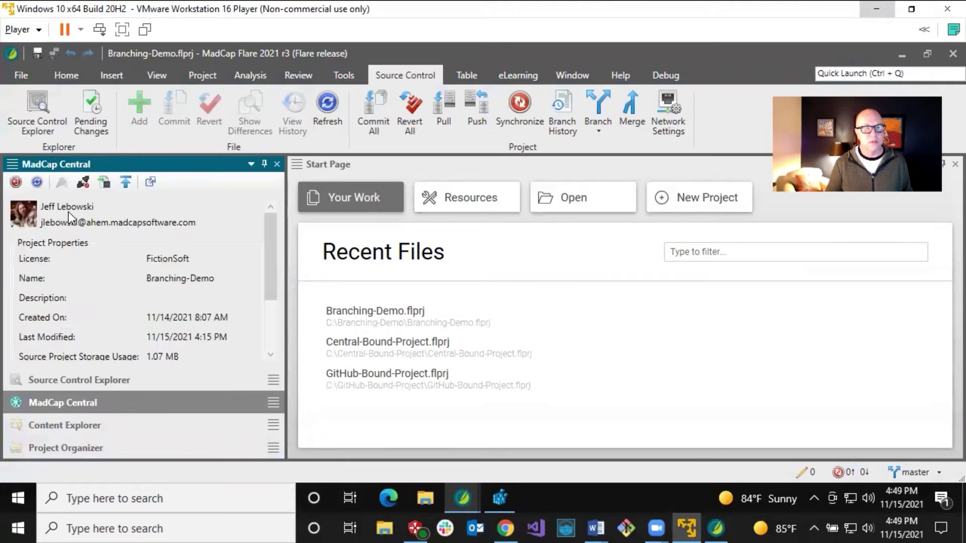
left_click(77, 381)
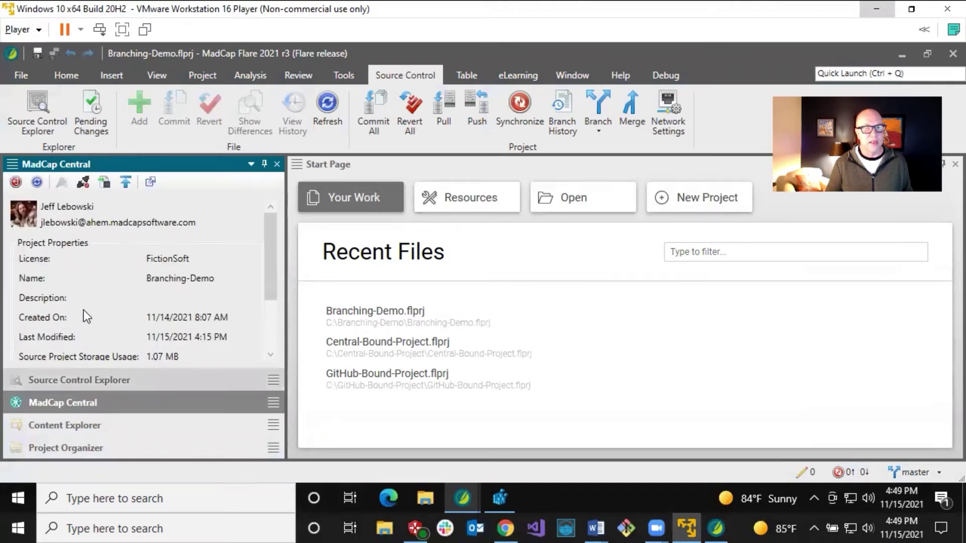
left_click(73, 267)
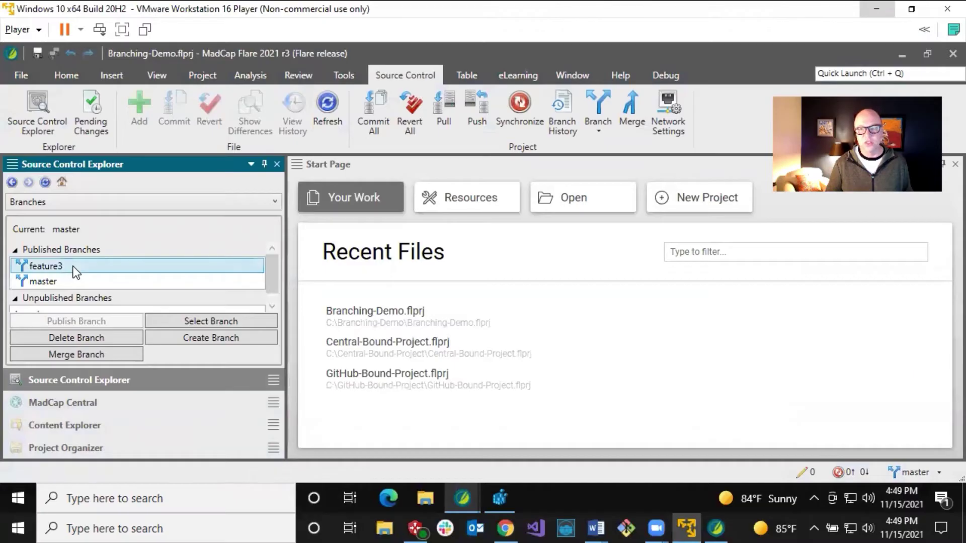
left_click(225, 318)
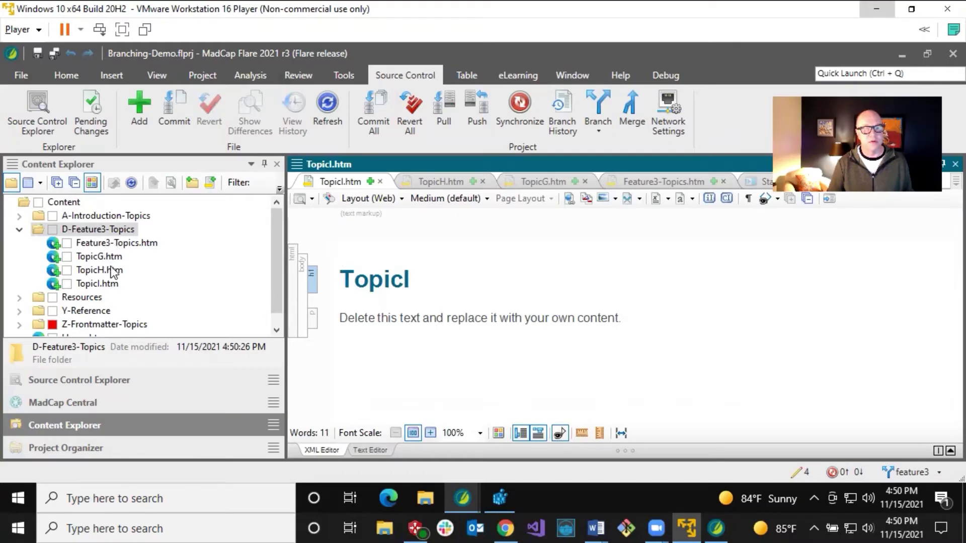
- Commit the pending D-Feature3-Topics files with the comment "Added new feature 3 topics"
left_click(807, 474)
left_click(62, 266)
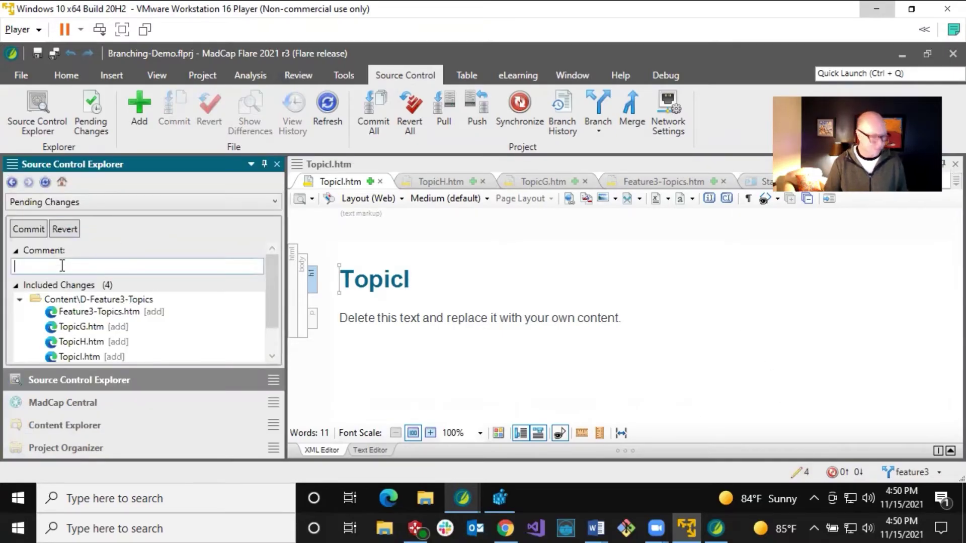
type("Added new feature 3 topics")
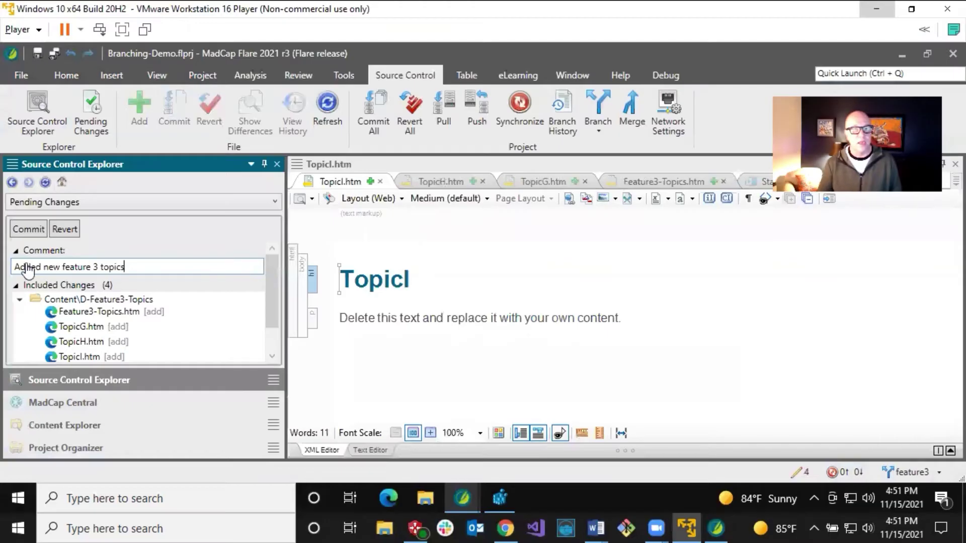
left_click(24, 227)
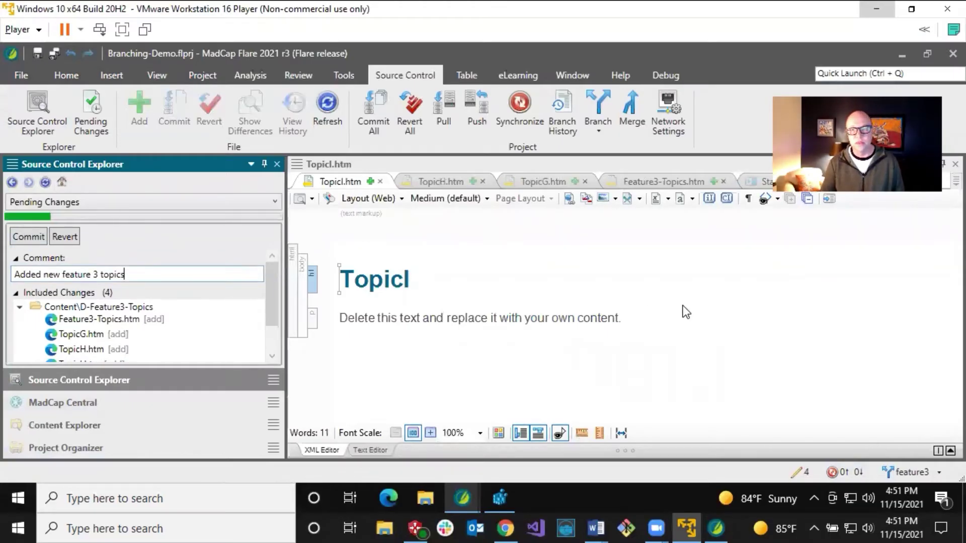
- Synchronize the feature3 branch with the MadCapCentral remote and display the project's content files
left_click(852, 473)
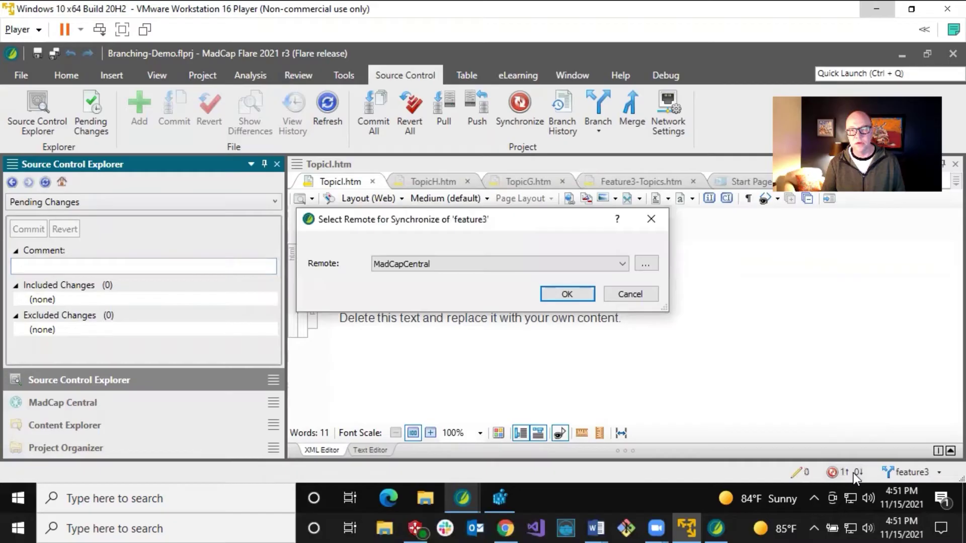
left_click(567, 294)
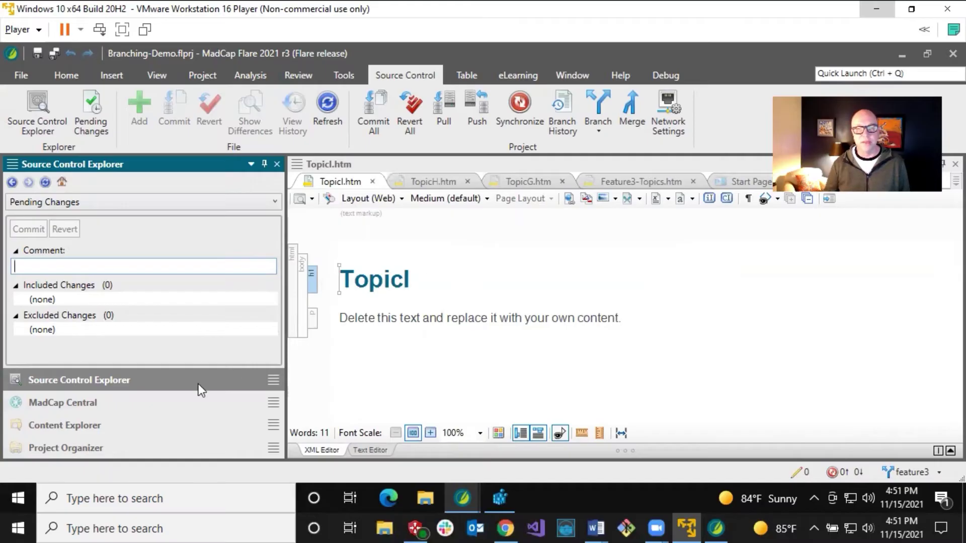
left_click(90, 420)
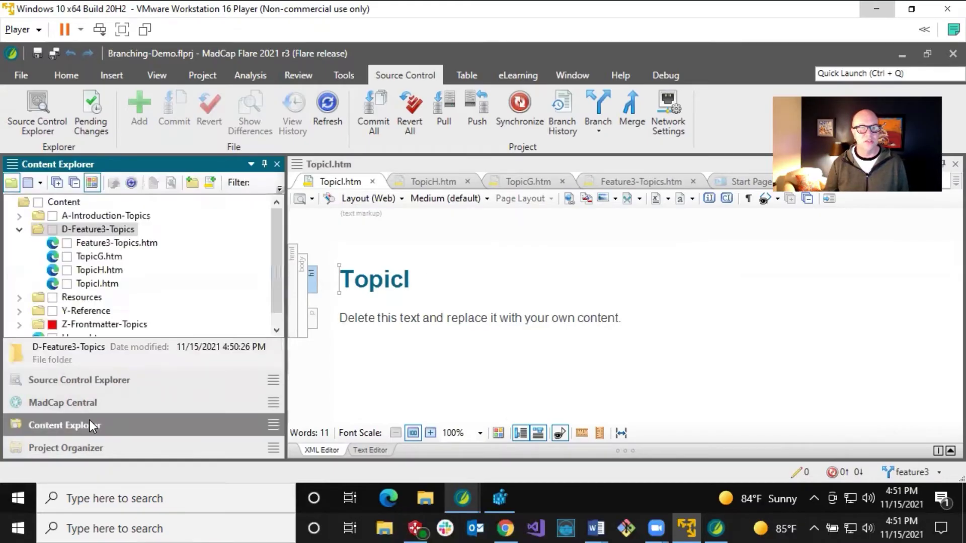
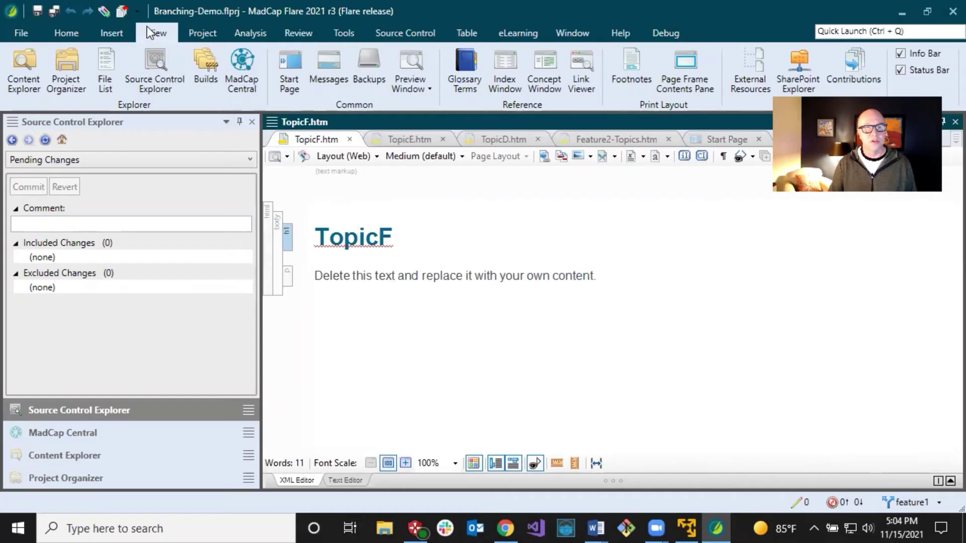
- Close all open documents, expand the B-Feature1-Topics folder and open Feature1-Topics.htm for editing
left_click(119, 10)
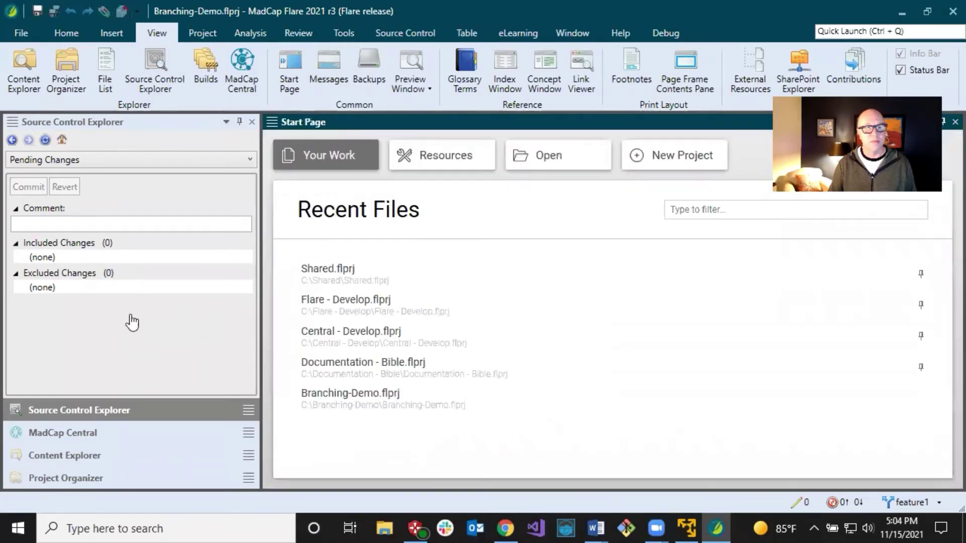
left_click(76, 455)
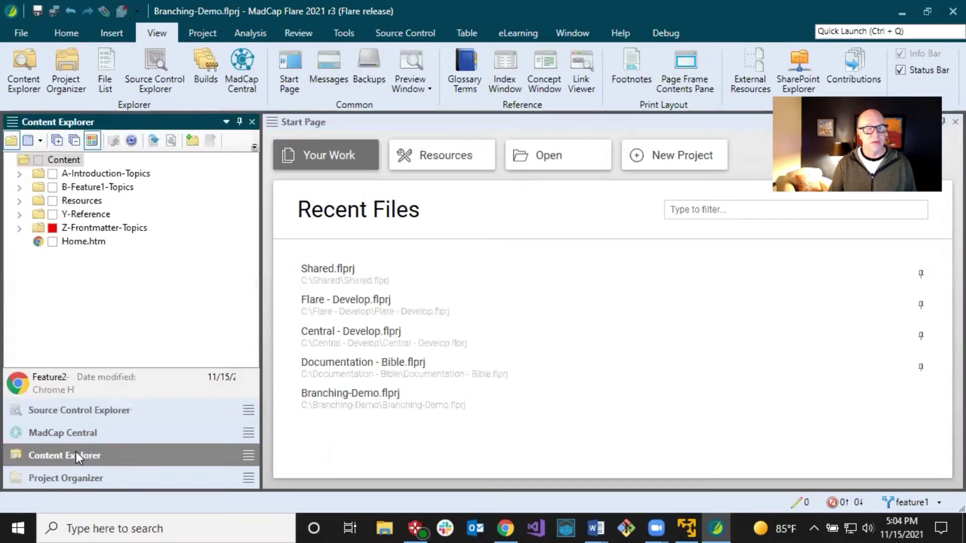
left_click(106, 189)
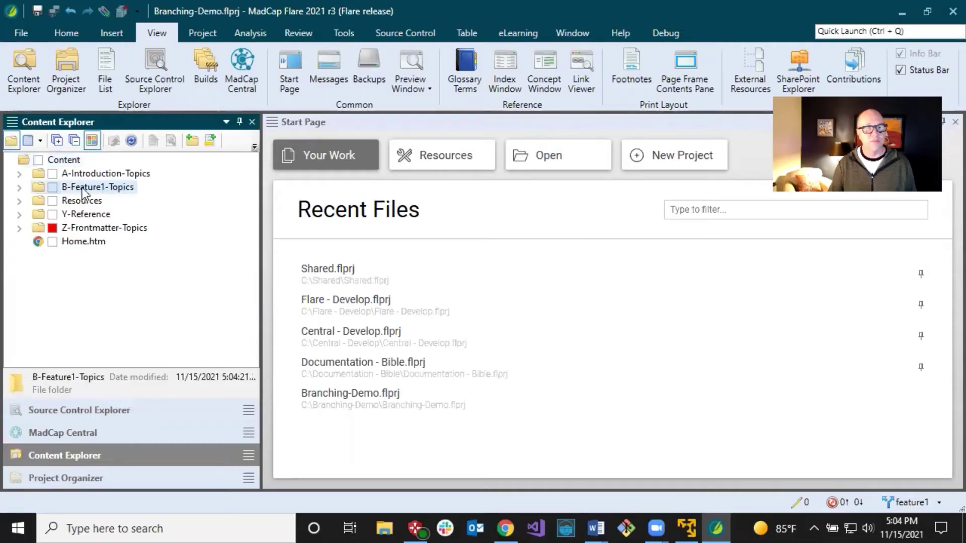
key("F2")
left_click(19, 188)
left_click(89, 200)
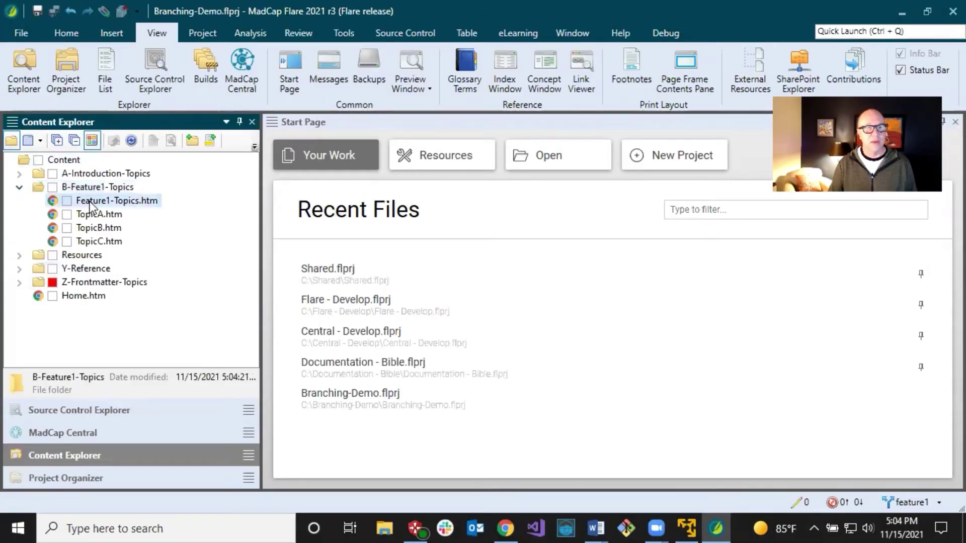
double_click(88, 200)
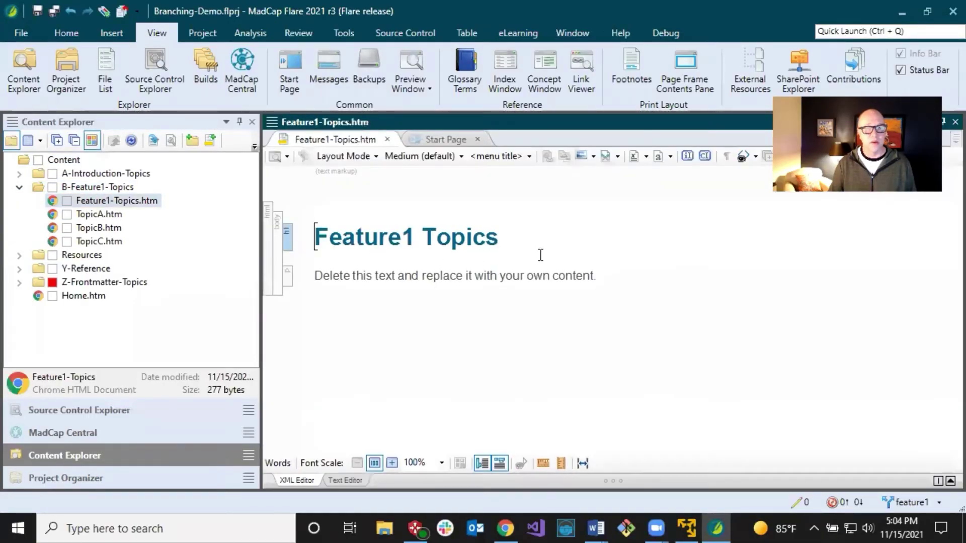
- Add a paragraph below the body text reading "Change from" plus the author's first name, and save the topic
left_click(595, 275)
type(".")
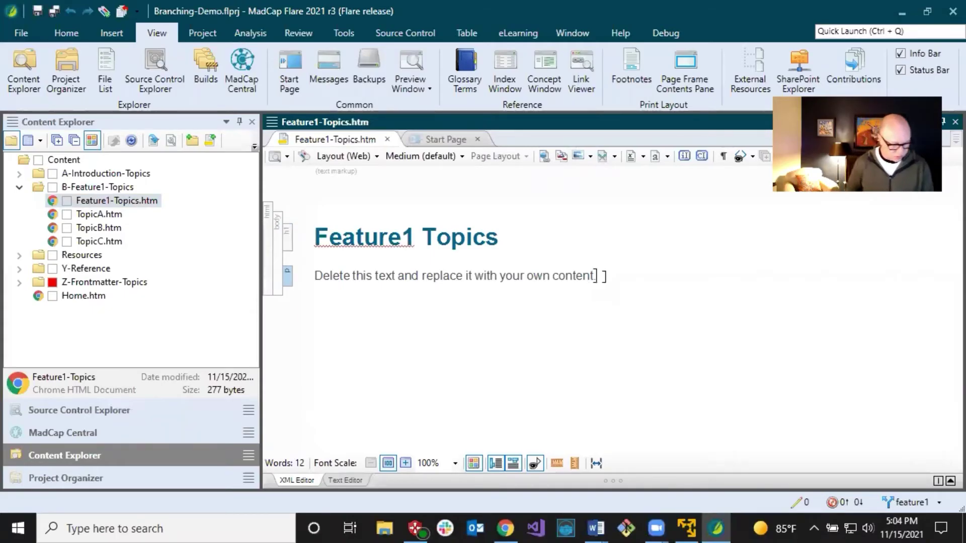
key("Return")
type("Change from p")
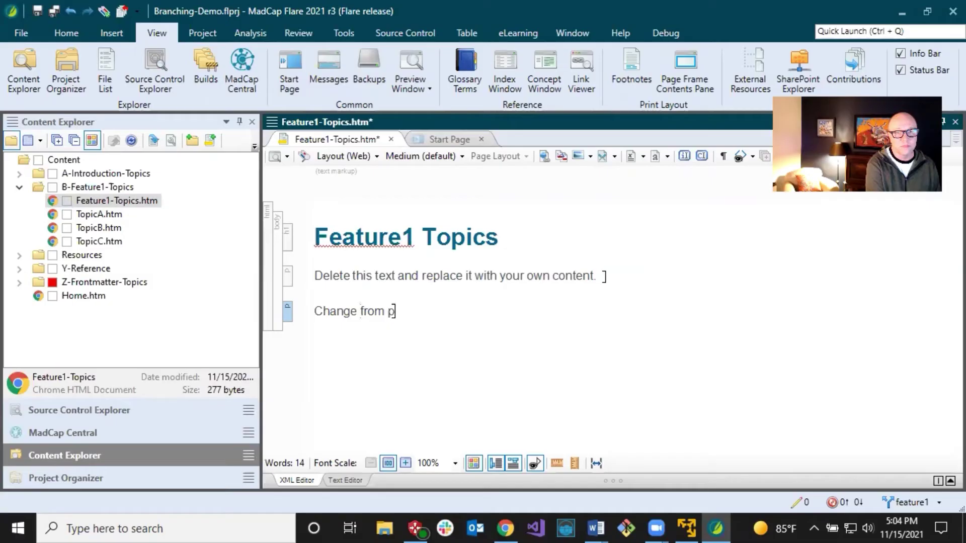
key("BackSpace")
type("Paul")
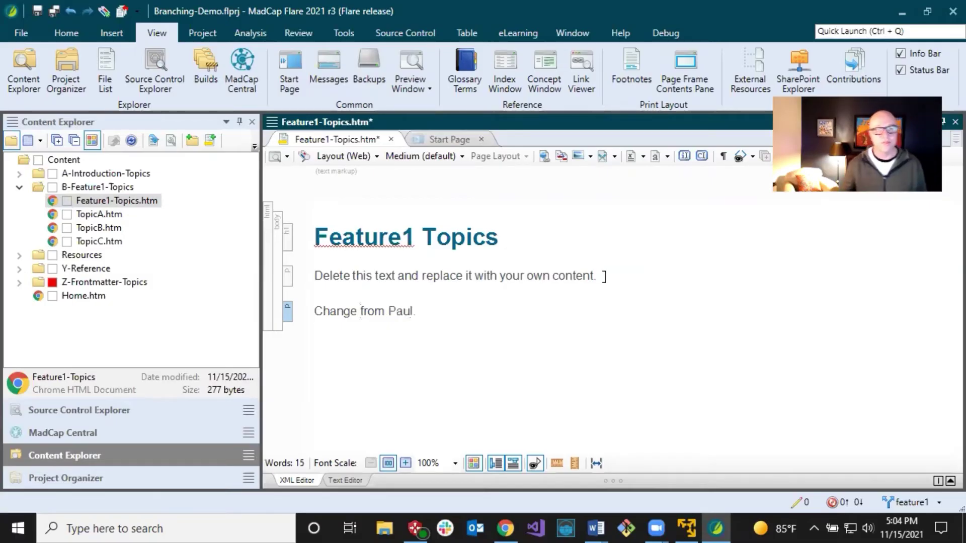
left_click(54, 10)
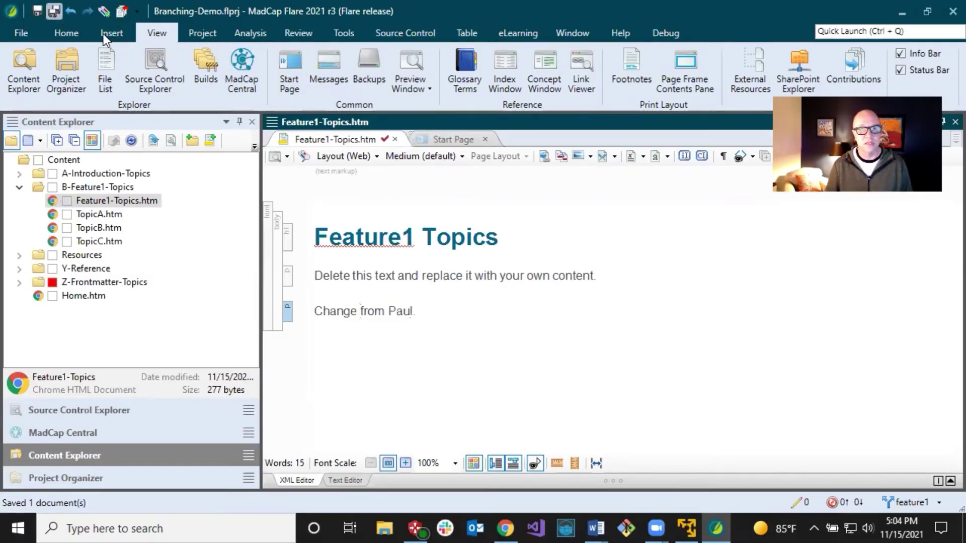
- Undo the edits in Feature1-Topics.htm until the added paragraph is removed
left_click(388, 231)
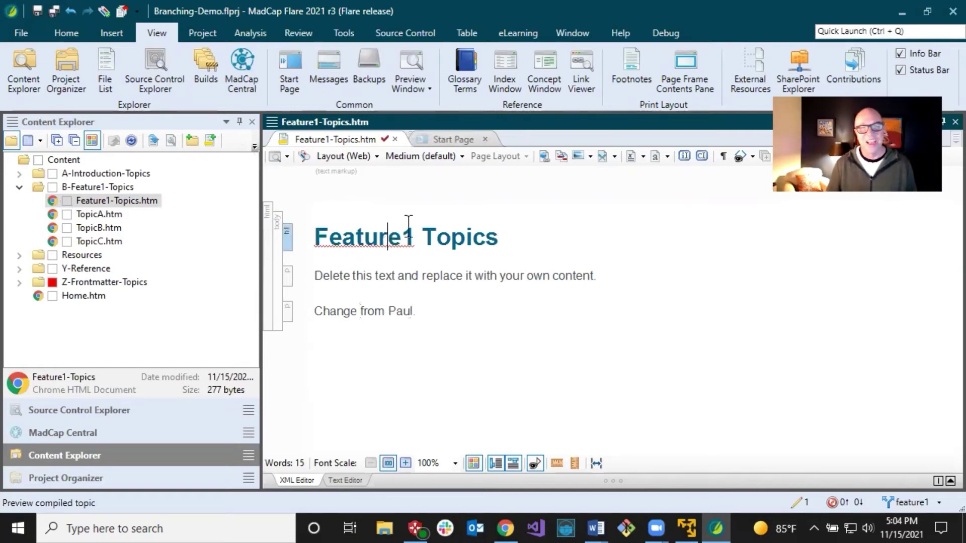
left_click(73, 13)
left_click(74, 13)
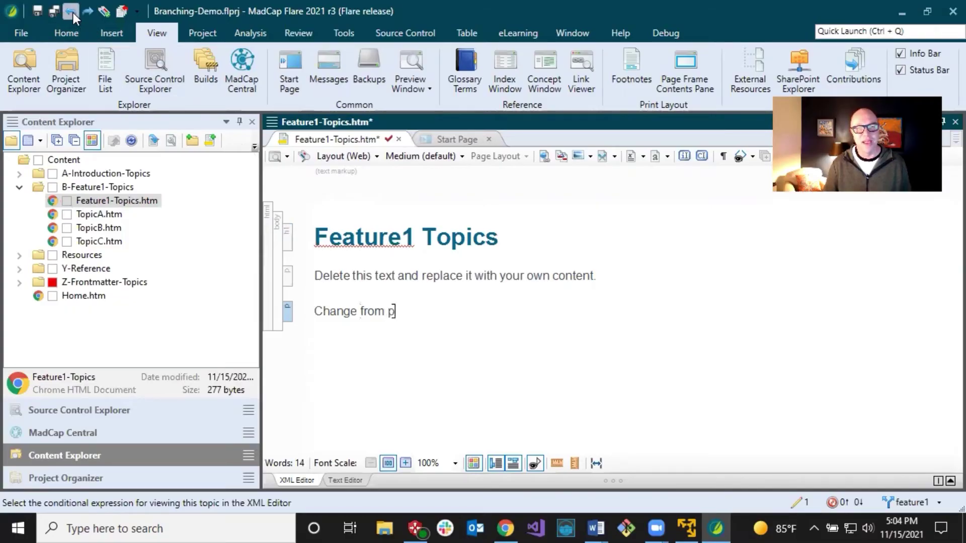
type("a")
left_click(73, 13)
left_click(74, 13)
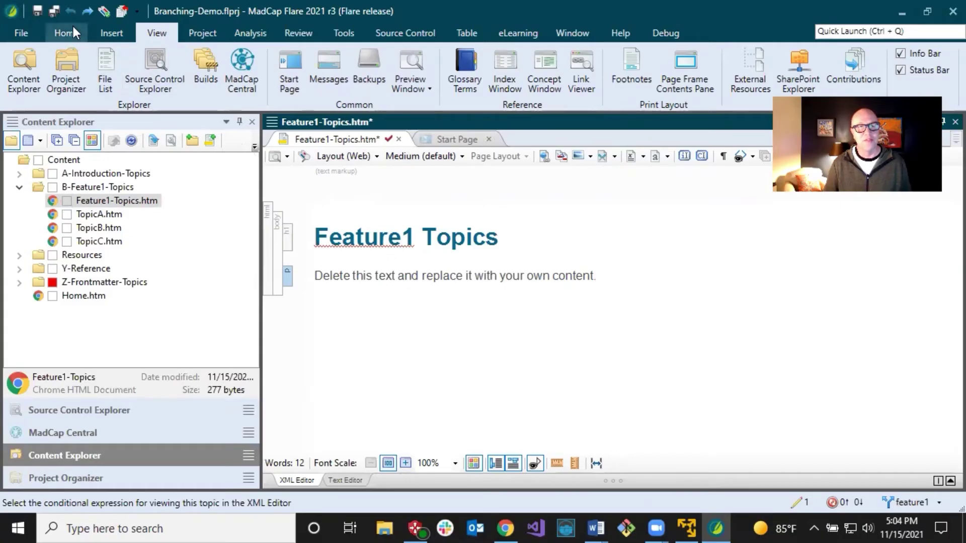
- Close Feature1-Topics.htm without saving its edits, and commit its pending change on the feature1 branch with the comment "test"
left_click(396, 139)
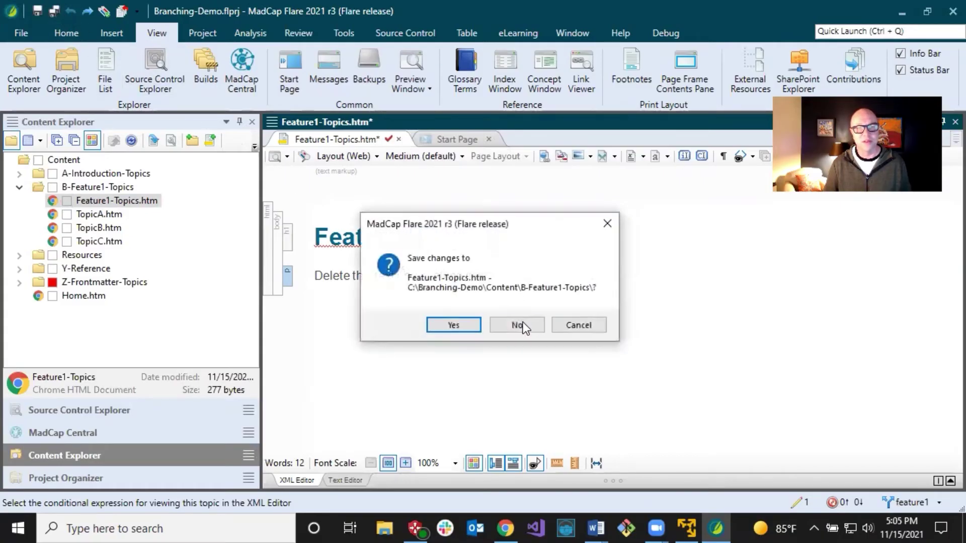
left_click(523, 324)
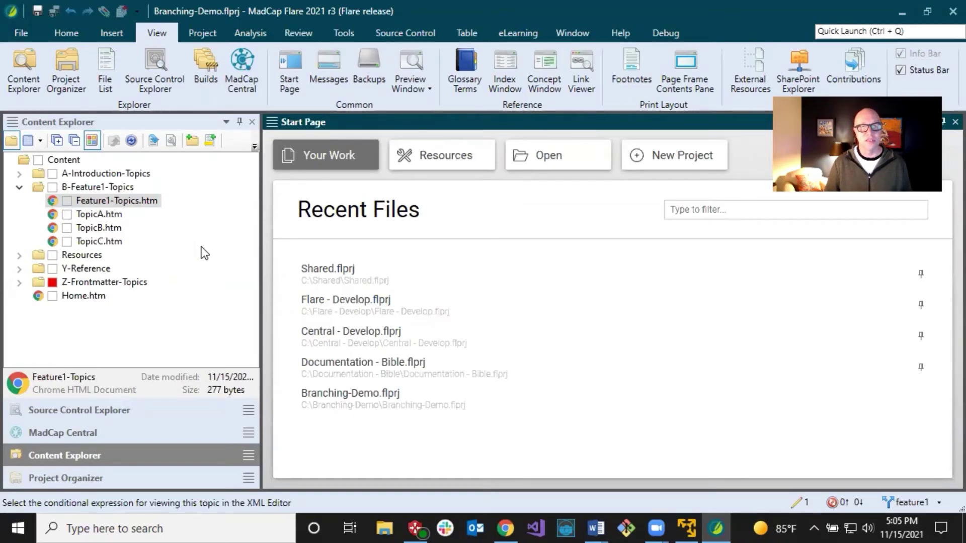
left_click(418, 36)
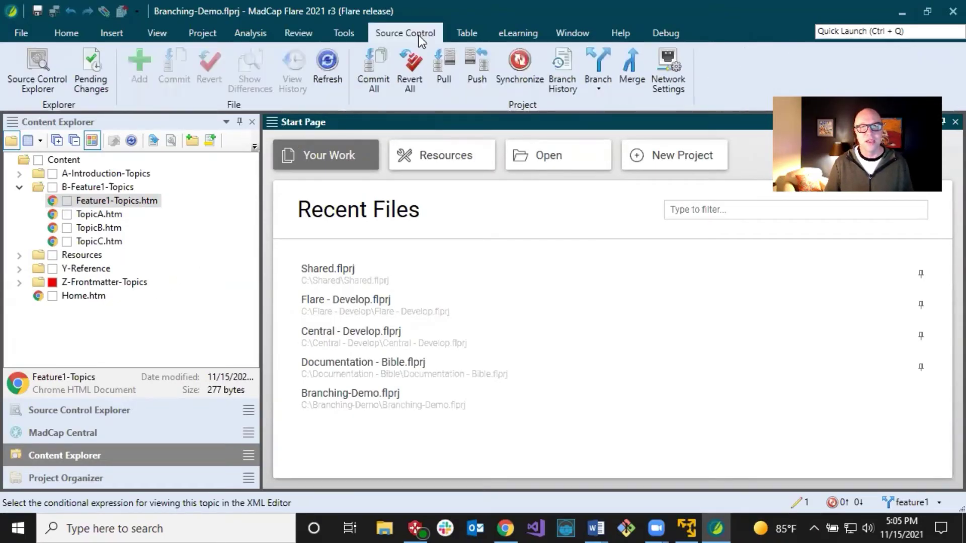
left_click(447, 65)
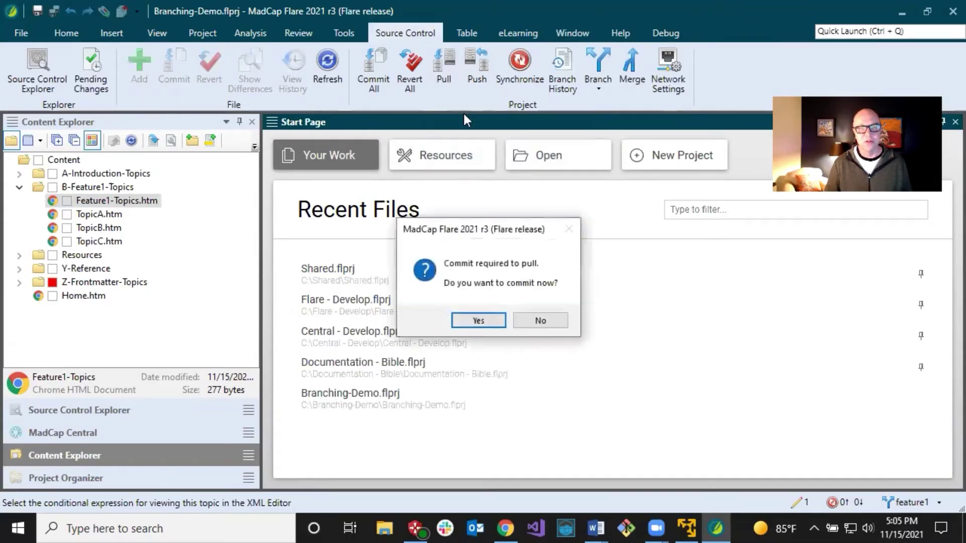
left_click(497, 325)
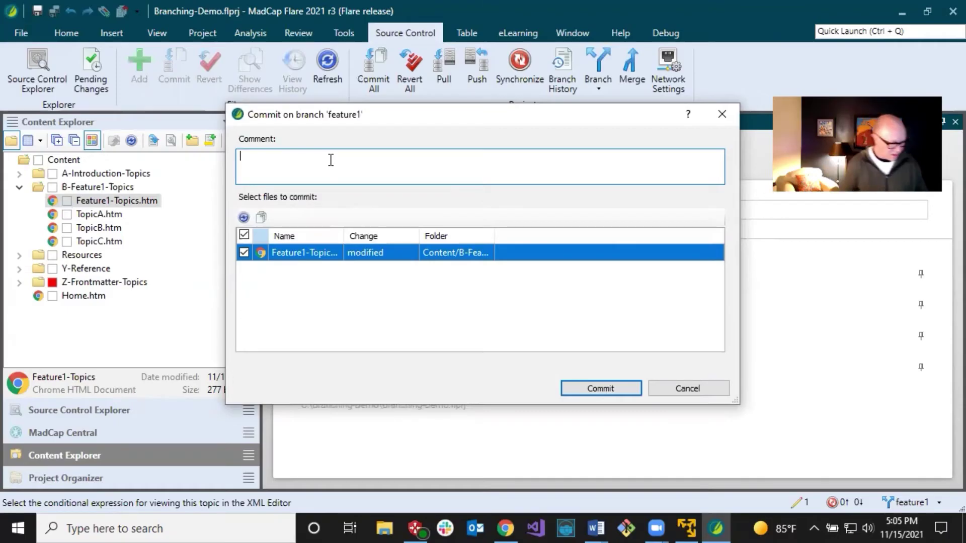
type("test")
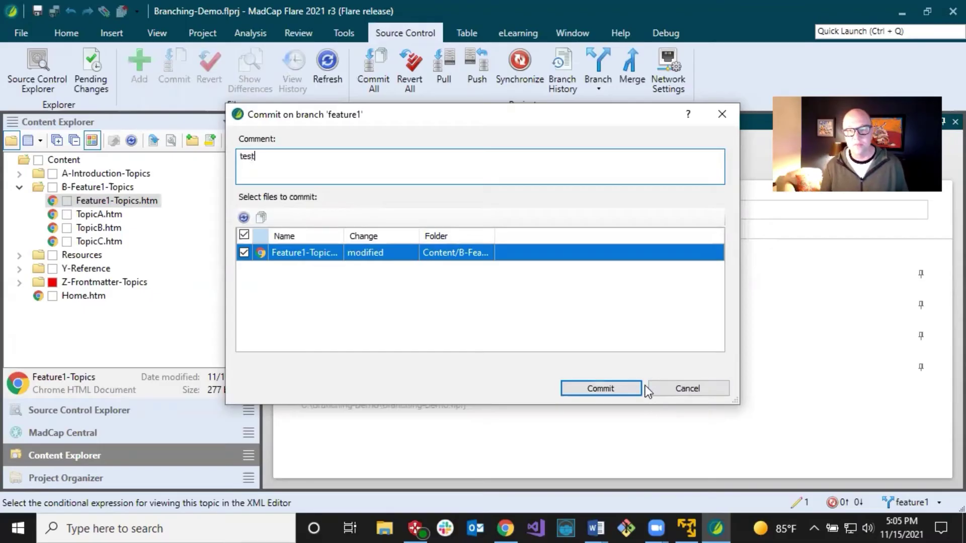
left_click(624, 387)
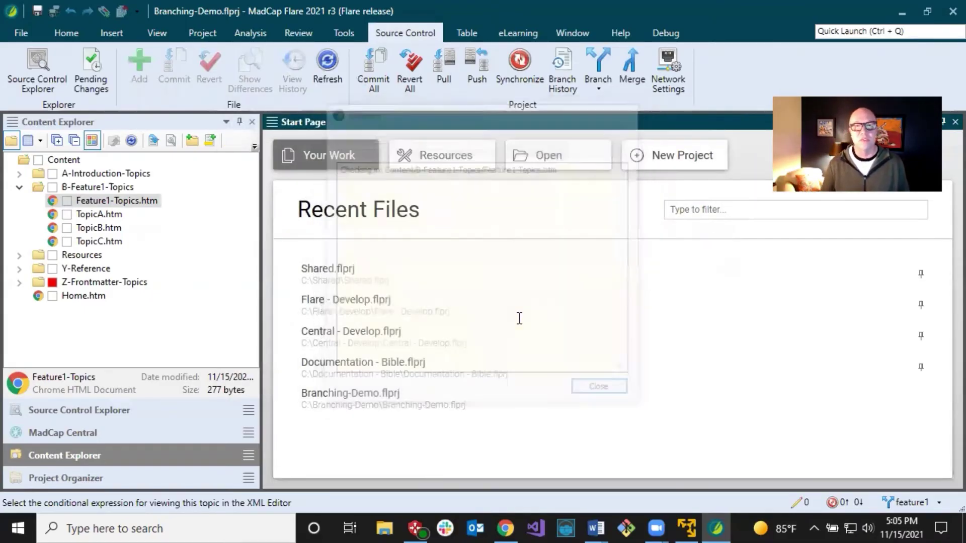
- Complete the pull of feature1 from the remote and reopen Feature1-Topics.htm for editing
left_click(556, 294)
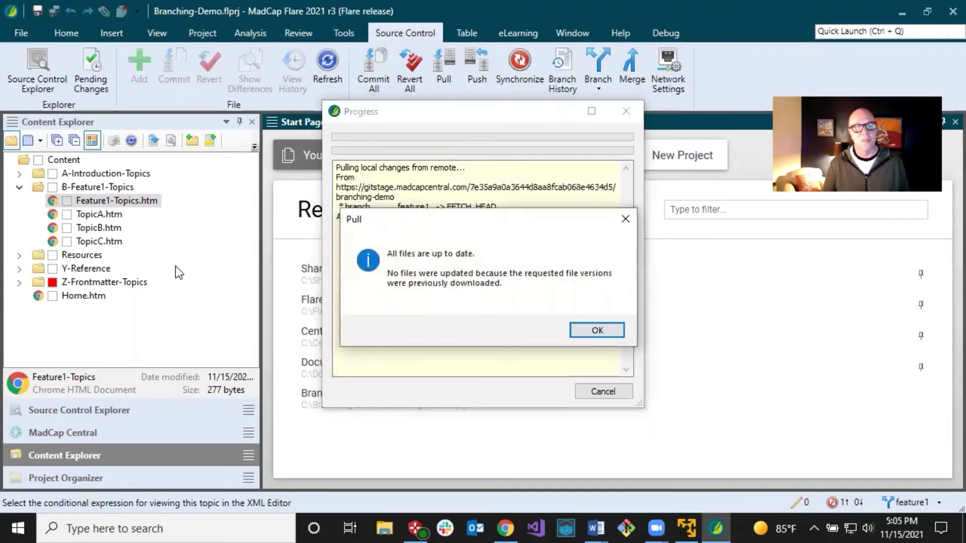
left_click(596, 331)
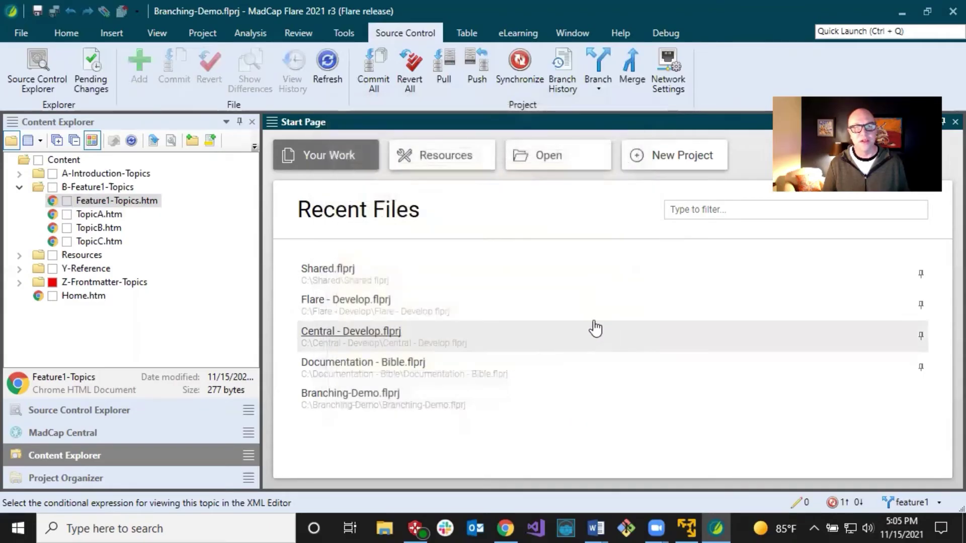
left_click(112, 214)
double_click(112, 202)
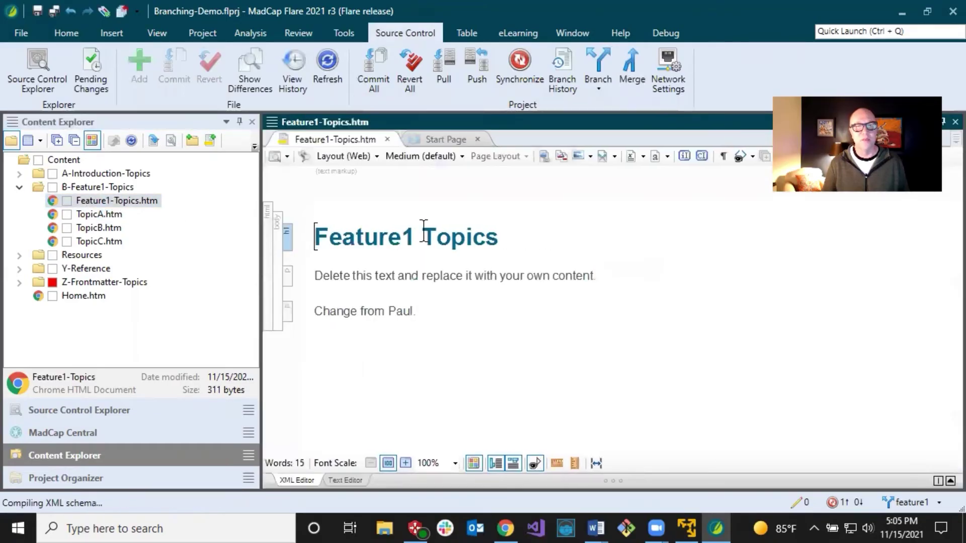
- Pull the feature1 branch once more from the MadCapCentral remote
left_click(439, 63)
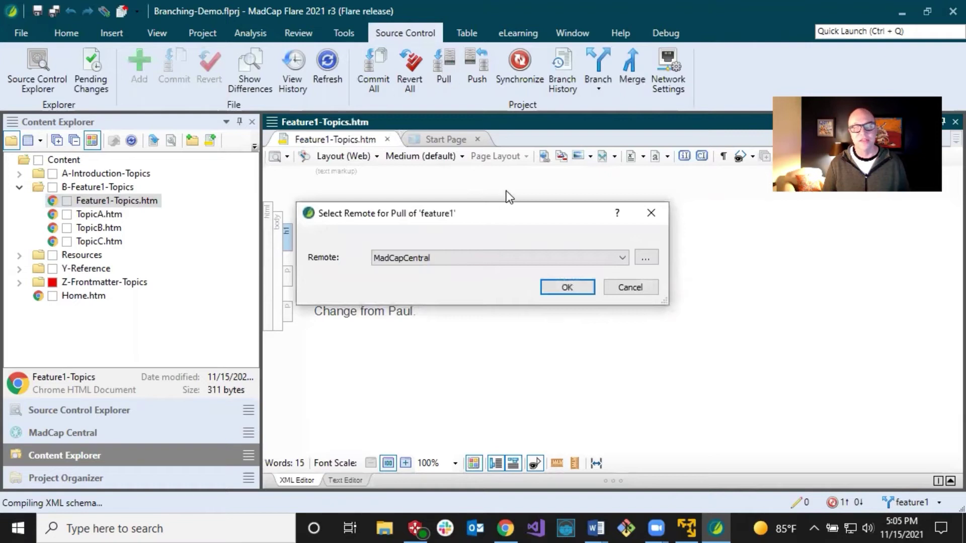
left_click(566, 287)
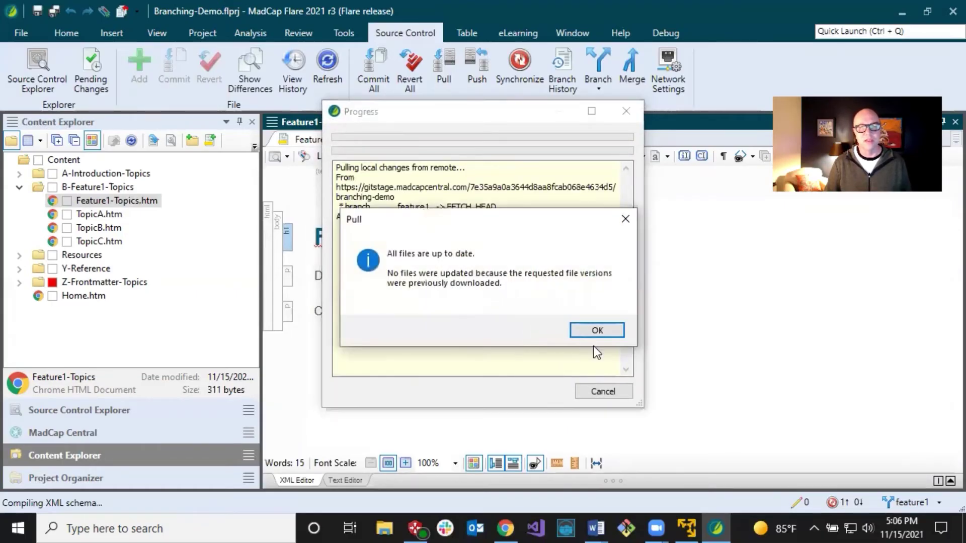
left_click(597, 330)
left_click(435, 239)
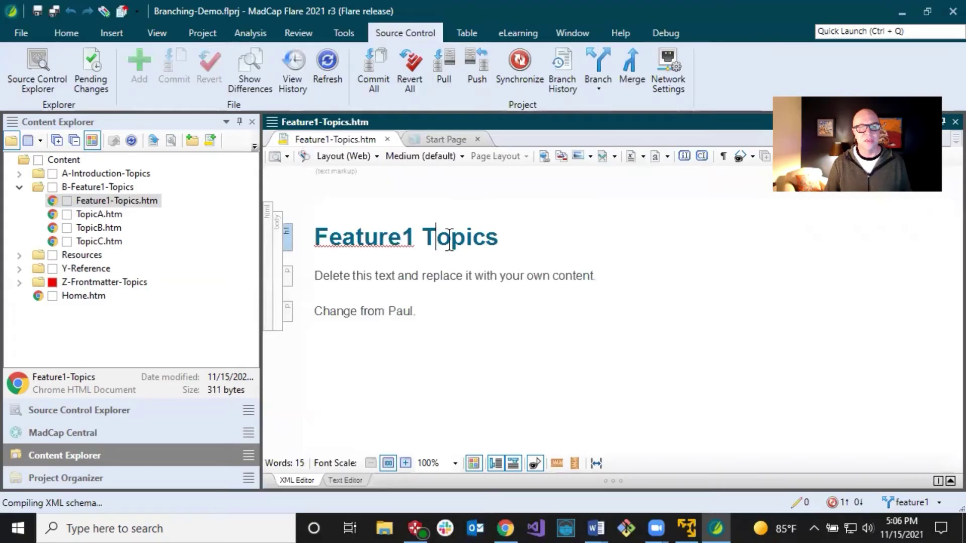
- Insert "and stuff" after the author's name in the last paragraph of Feature1-Topics.htm and save the topic
left_click(414, 307)
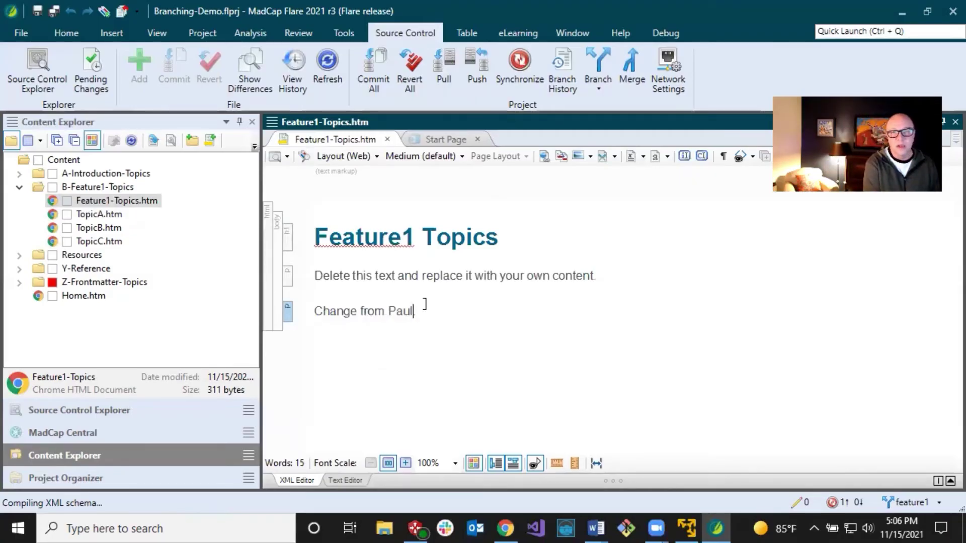
type("and stuff")
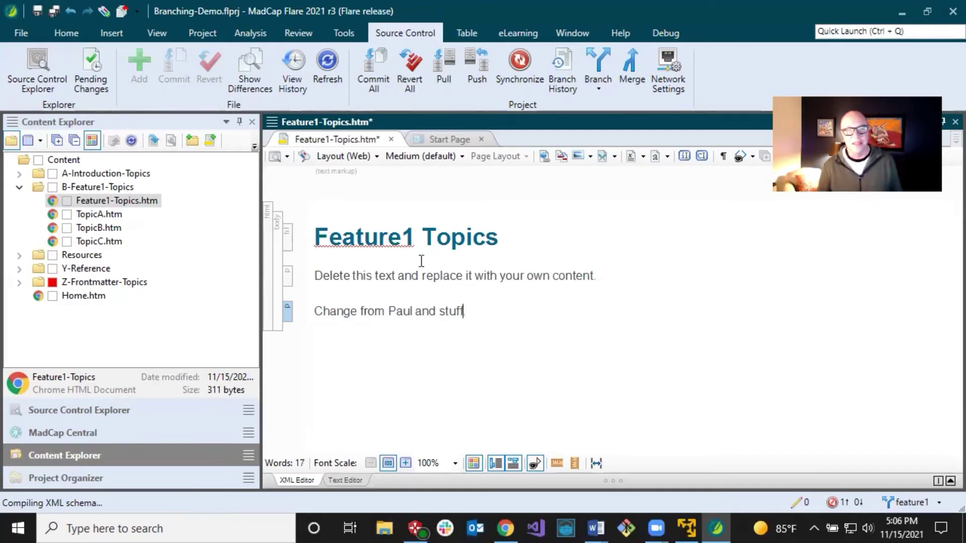
left_click(54, 11)
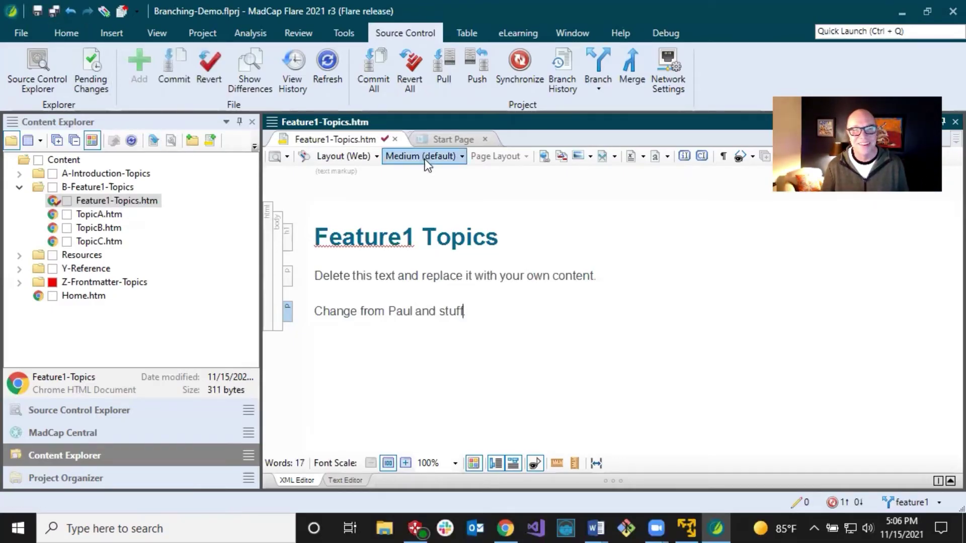
left_click(433, 236)
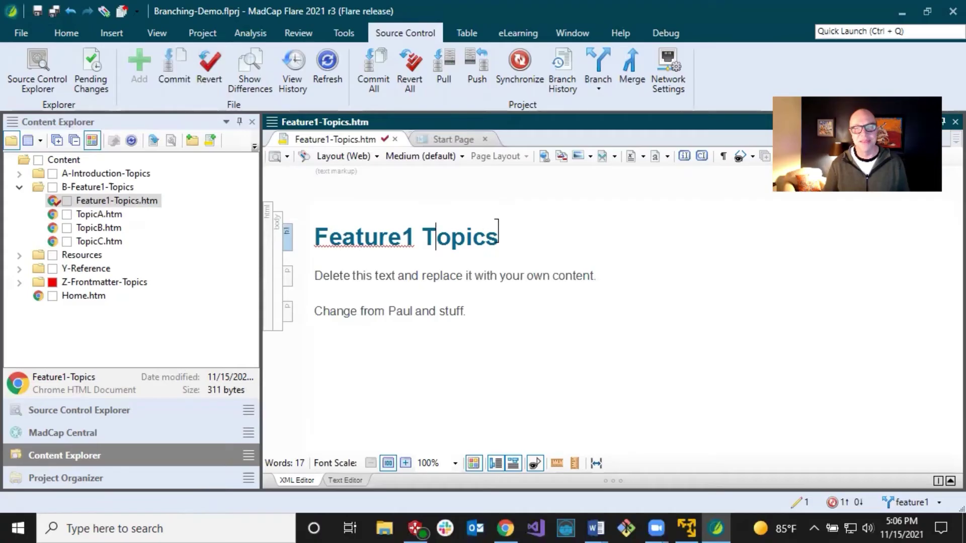
- Commit the pending change to Feature1-Topics.htm with the comment "Added new content"
left_click(801, 503)
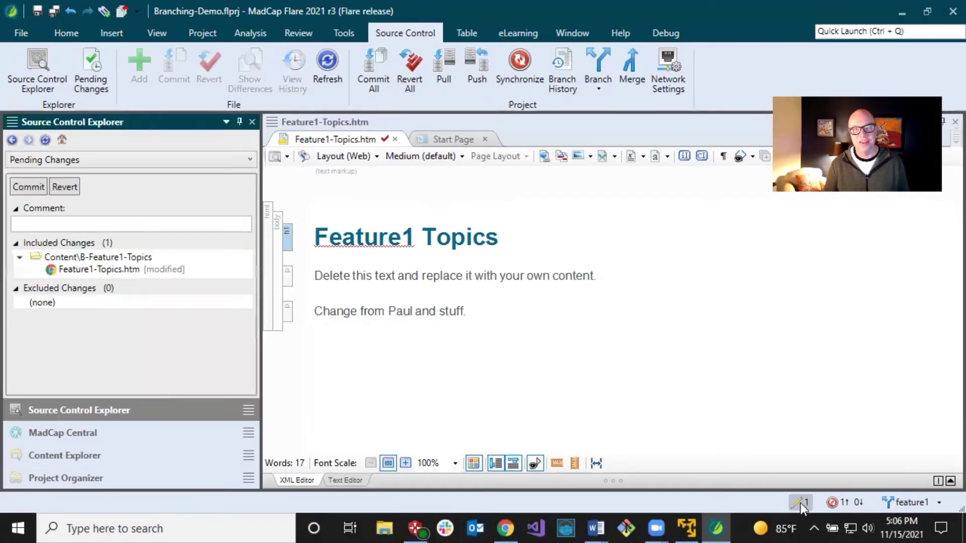
left_click(53, 226)
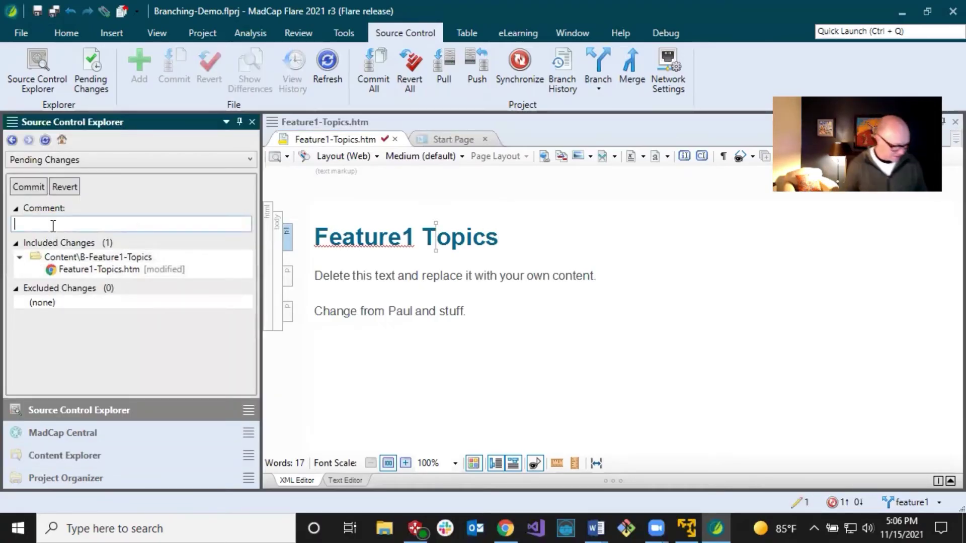
type("Added ne")
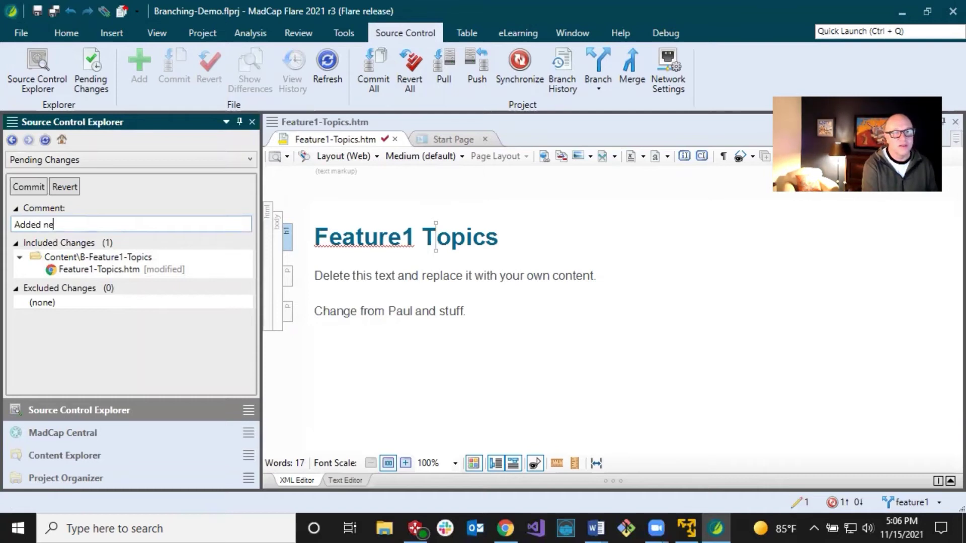
type("w content")
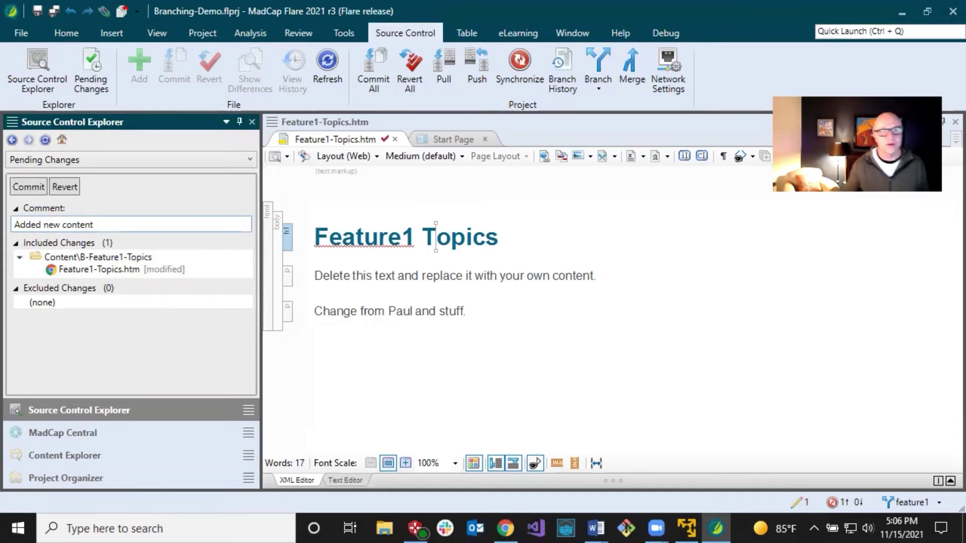
left_click(28, 187)
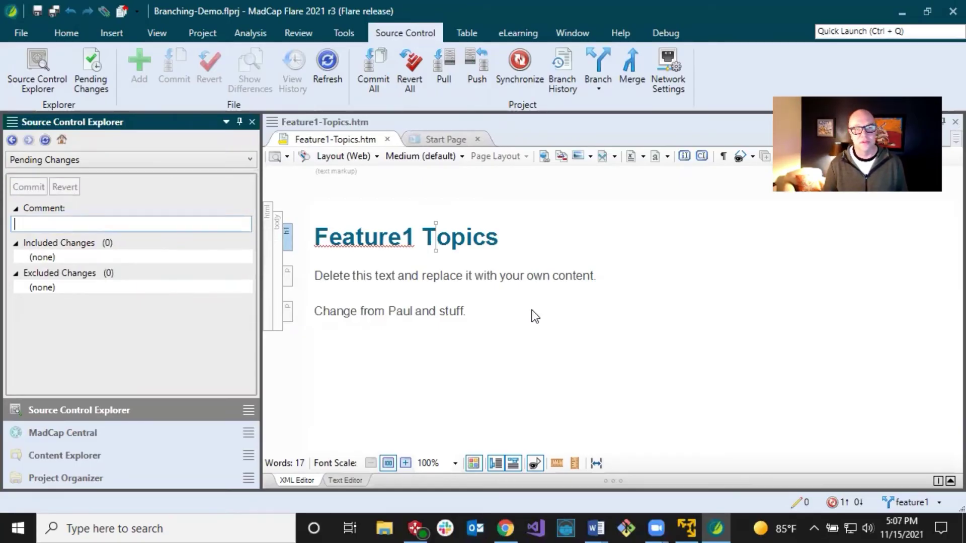
- Synchronize the feature1 branch with its remote so the committed topic changes are uploaded
left_click(512, 269)
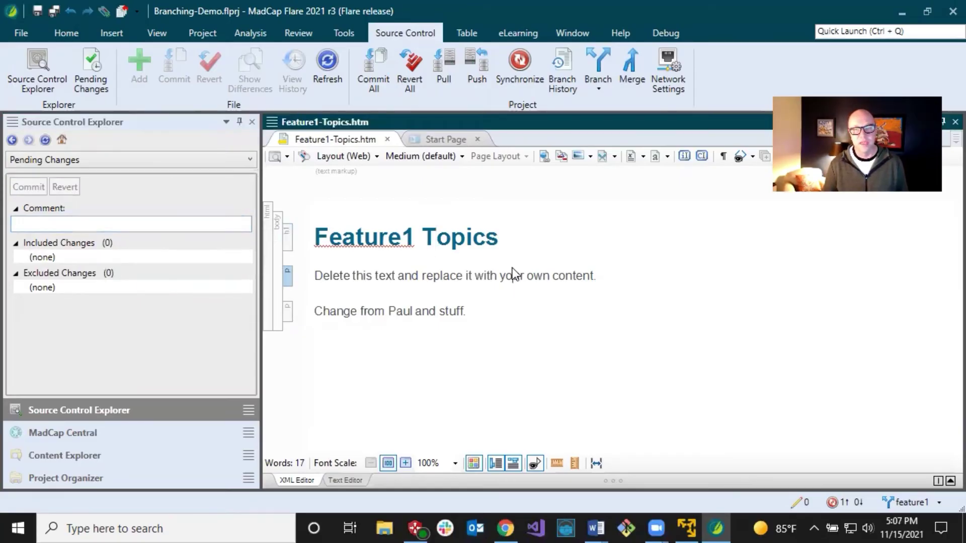
left_click(838, 503)
left_click(568, 286)
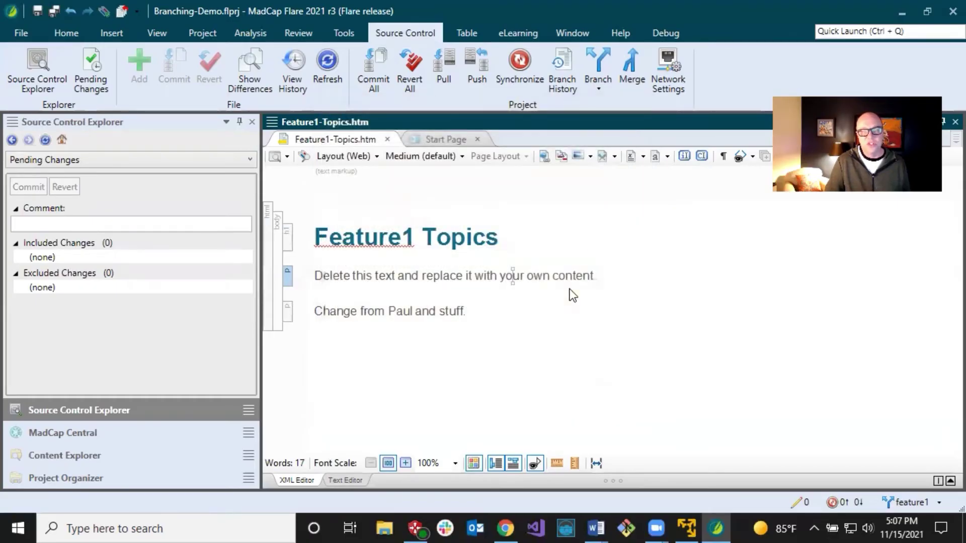
left_click(553, 275)
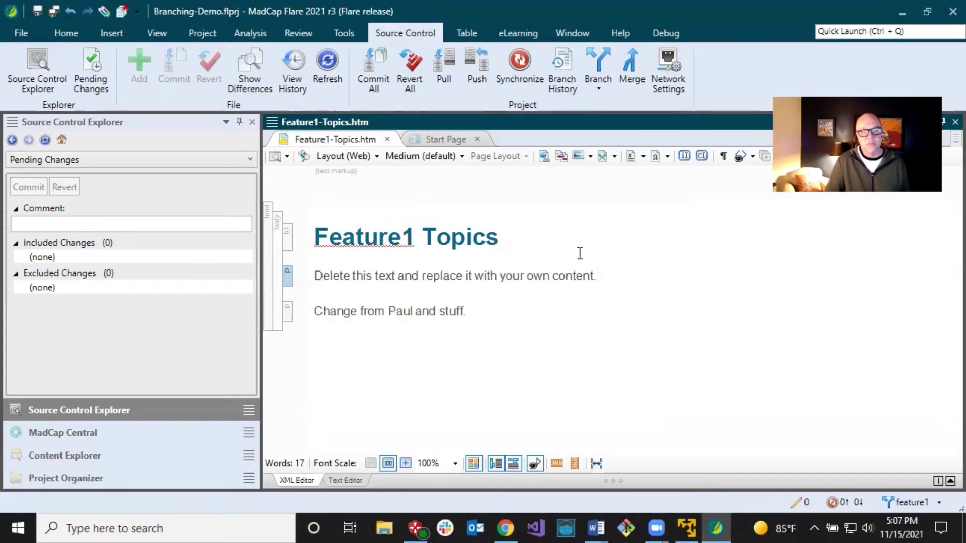
- Switch to the second user's virtual machine and change its Branching-Demo project from the release branch to feature1
left_click(690, 526)
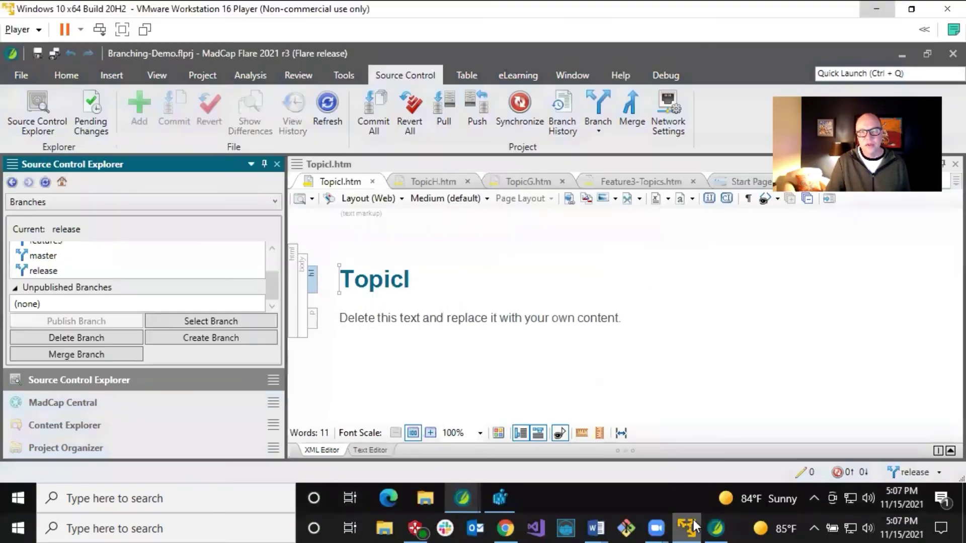
left_click(474, 316)
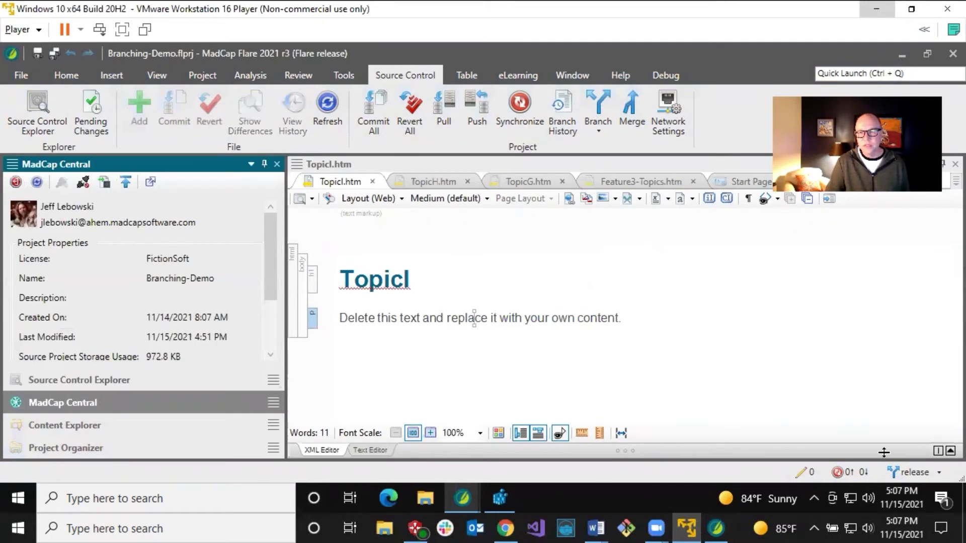
left_click(939, 473)
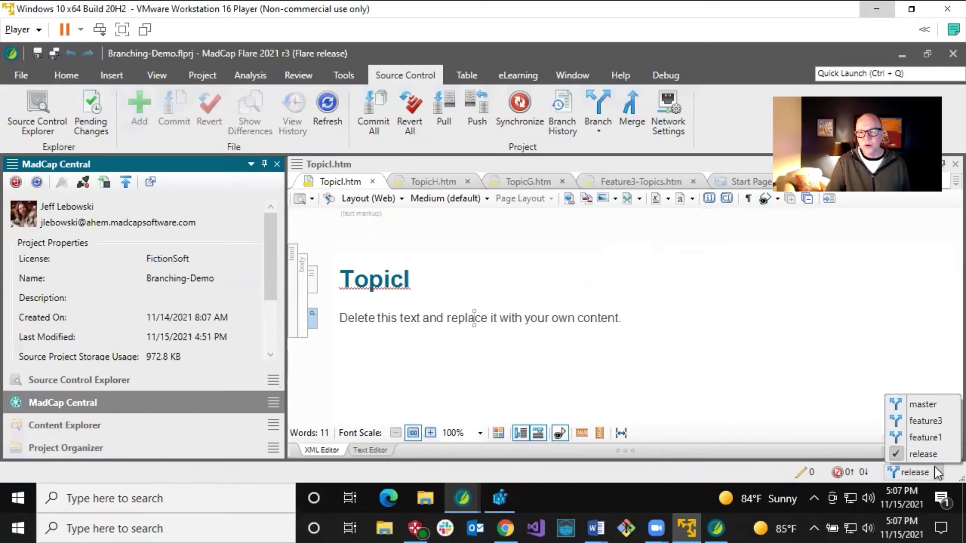
left_click(925, 436)
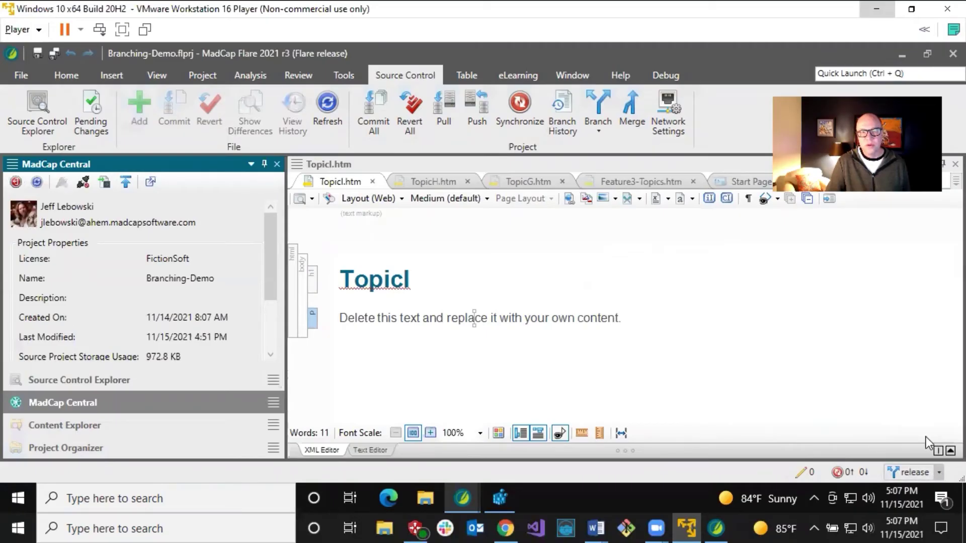
left_click(408, 282)
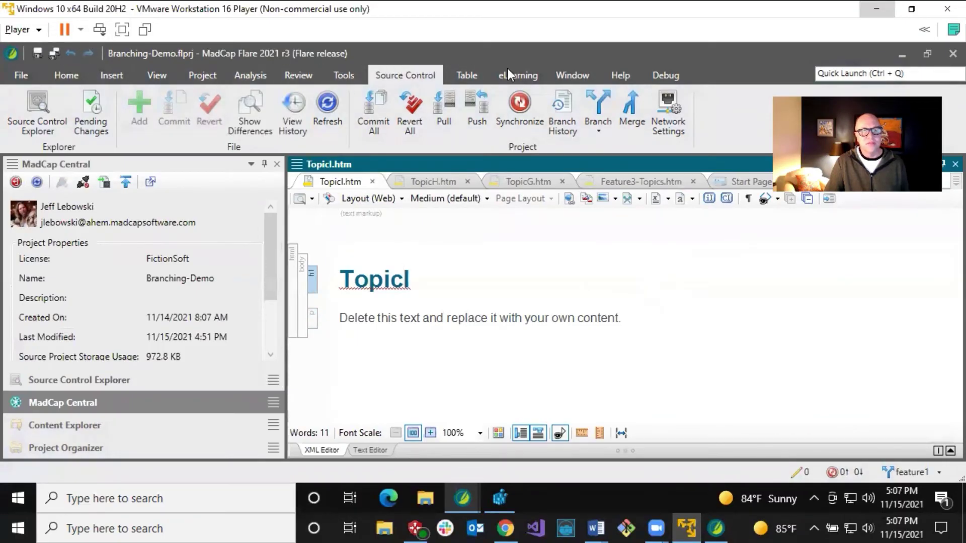
- Close all open documents and open Feature1-Topics.htm from the B-Feature1-Topics folder
left_click(587, 76)
left_click(70, 106)
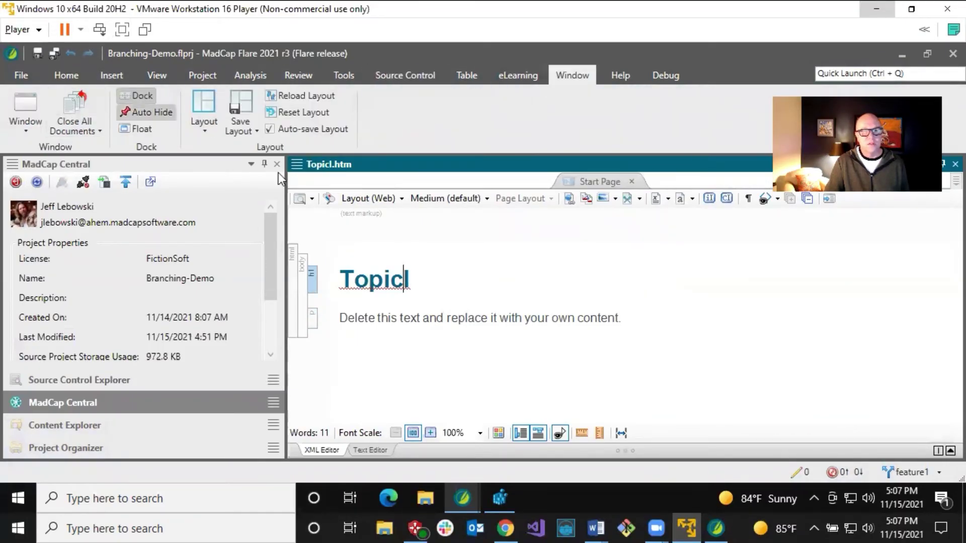
left_click(69, 424)
left_click(19, 230)
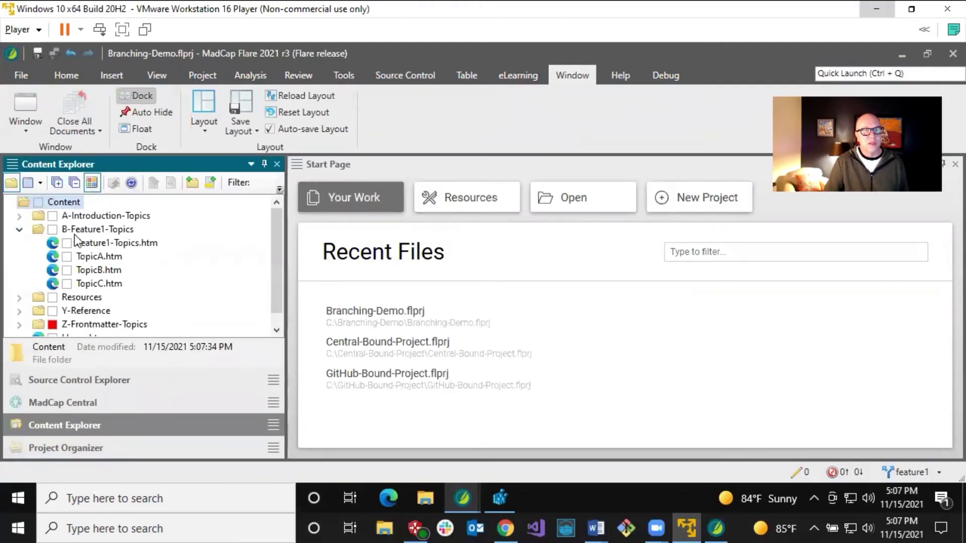
left_click(108, 243)
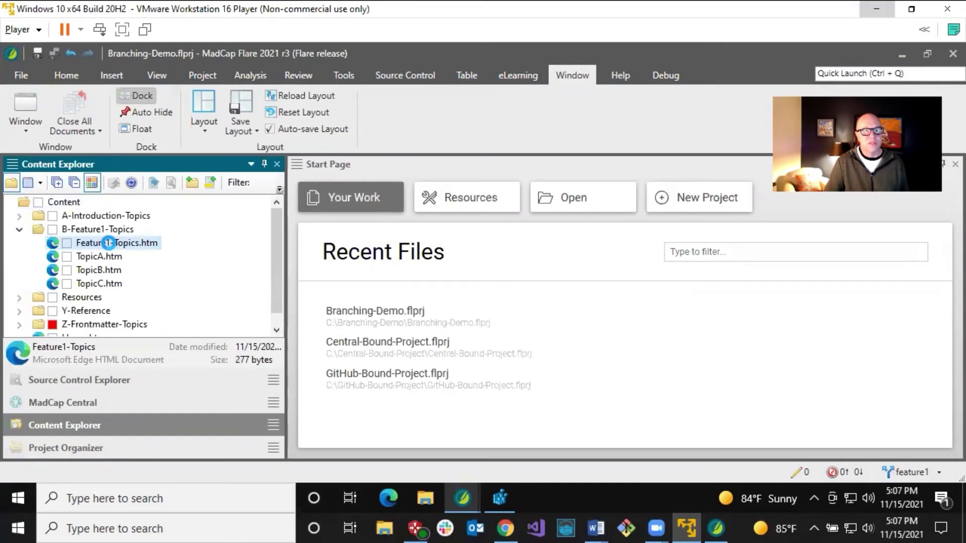
double_click(109, 243)
left_click(387, 316)
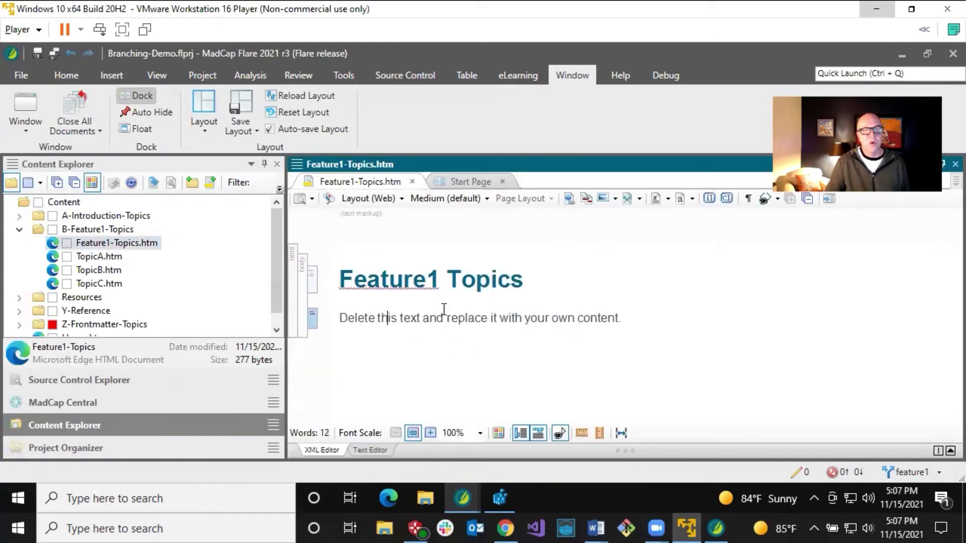
- Pull the latest feature1 changes from the remote and check the updated text in Feature1-Topics.htm
left_click(407, 72)
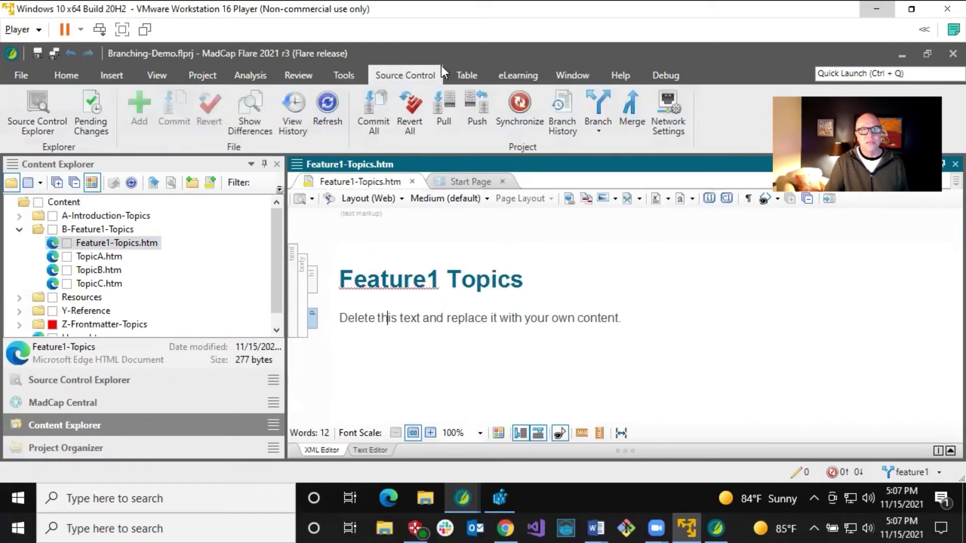
left_click(449, 108)
left_click(565, 295)
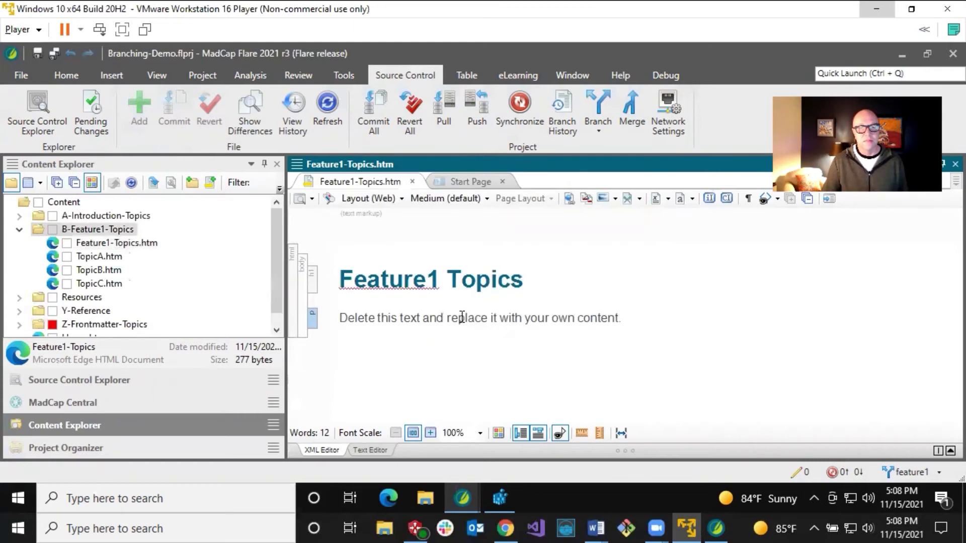
left_click(458, 320)
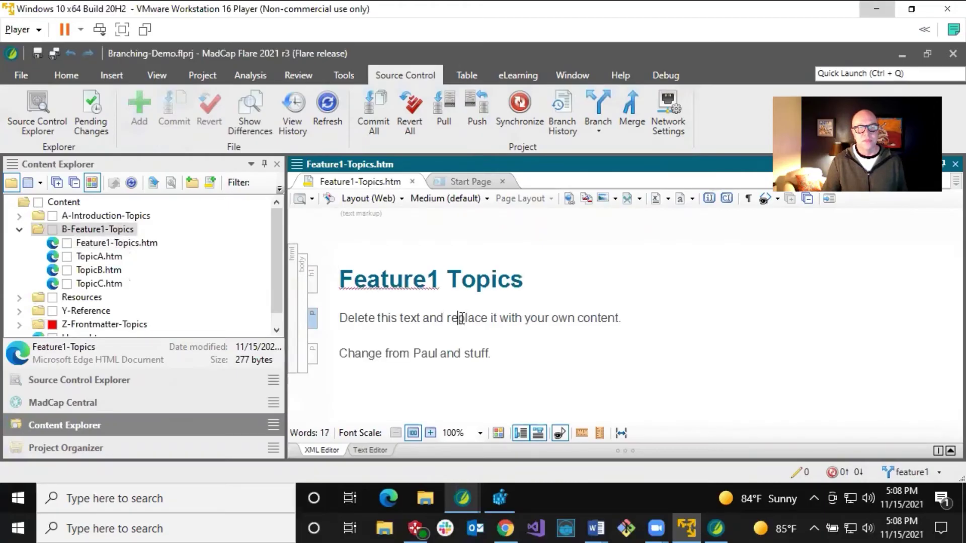
left_click(437, 354)
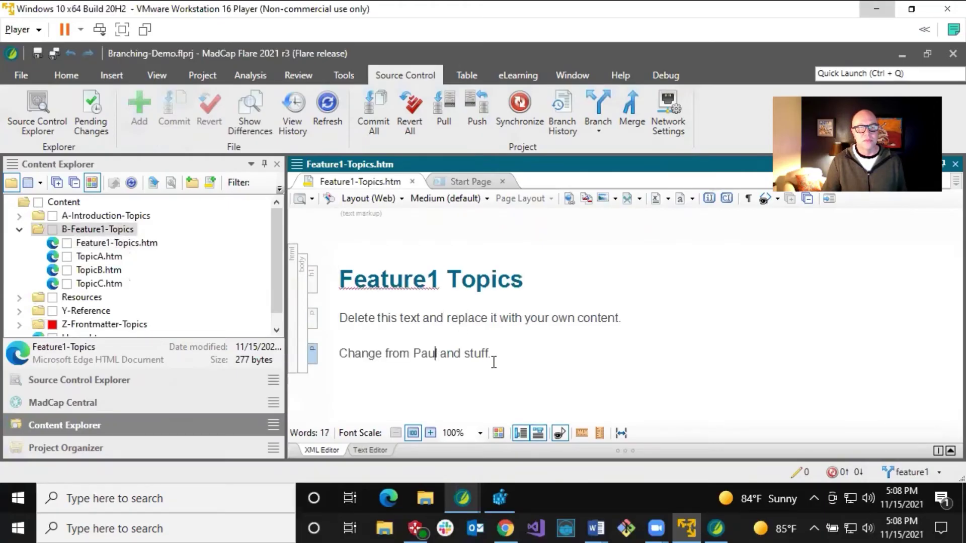
- Open TopicA.htm, add a closing paragraph reading "Text from" plus the second user's first name and a period, and save it
double_click(115, 257)
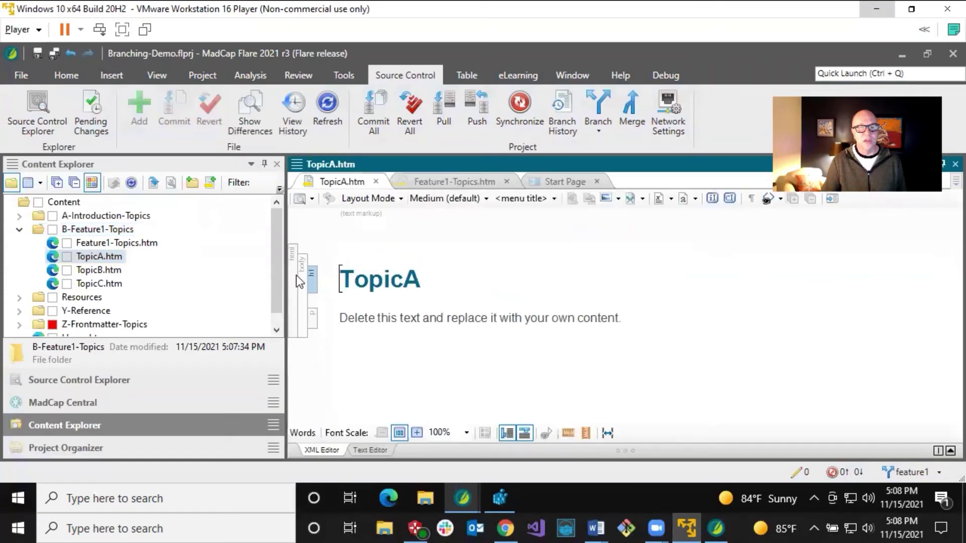
left_click(633, 324)
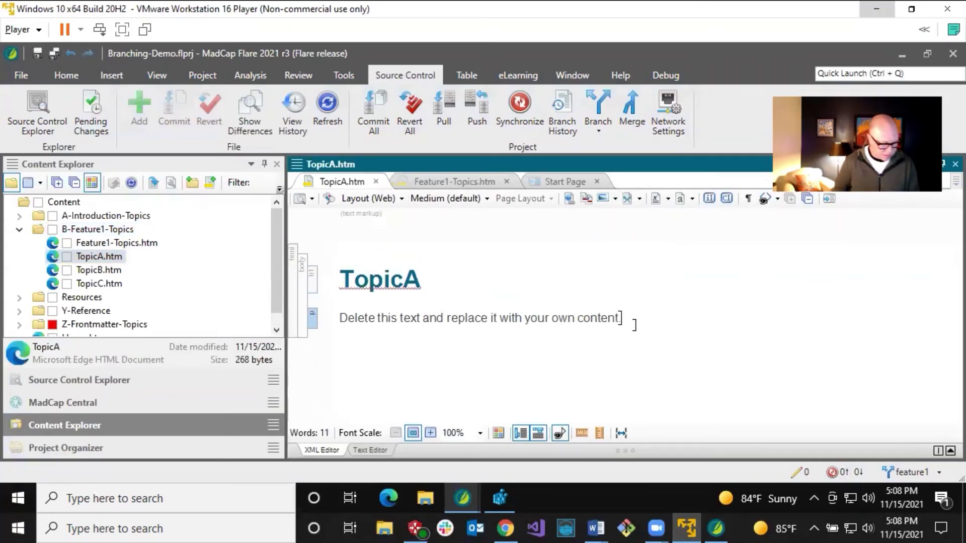
key("Return")
type("T")
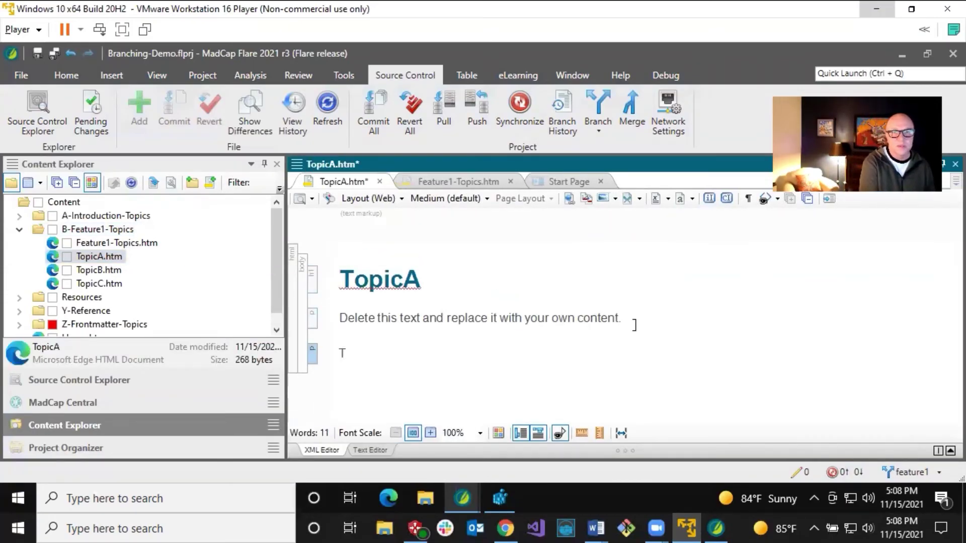
type("ext from Je")
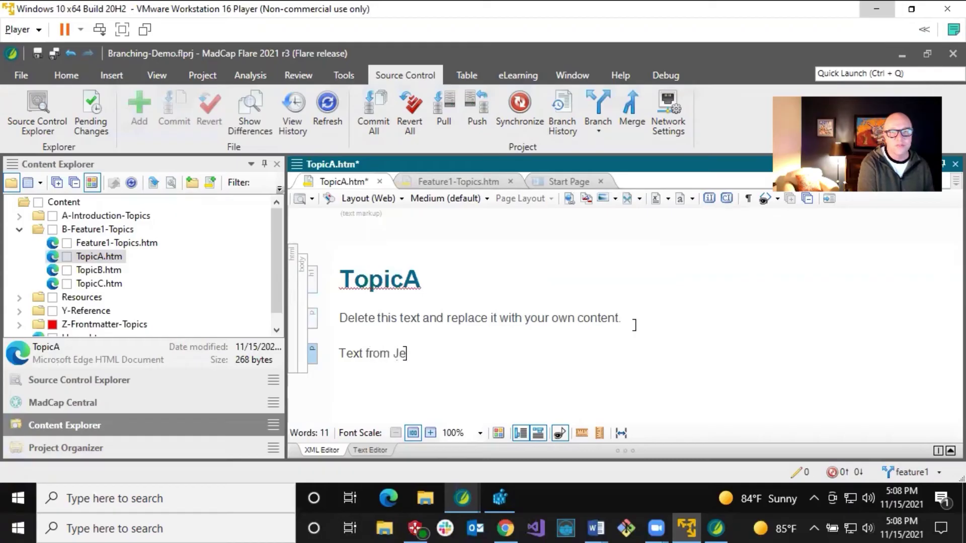
type("ff")
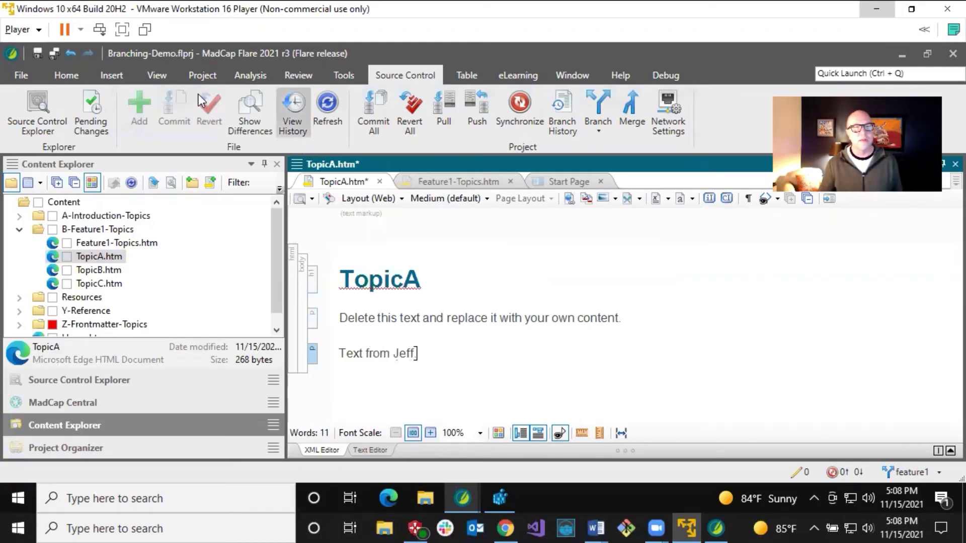
type(".")
left_click(50, 55)
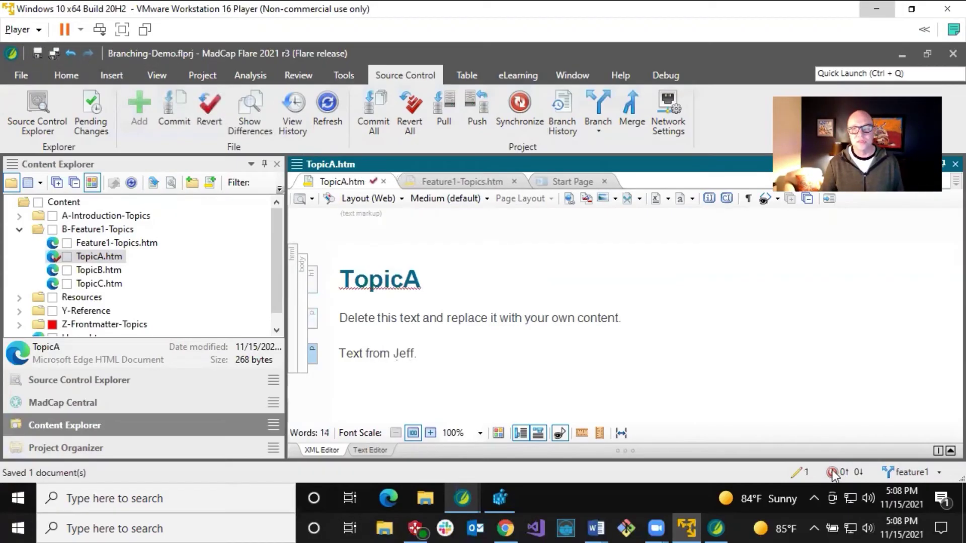
- Commit the pending TopicA.htm change with a comment reading "Content from" followed by the second user's first name
left_click(798, 472)
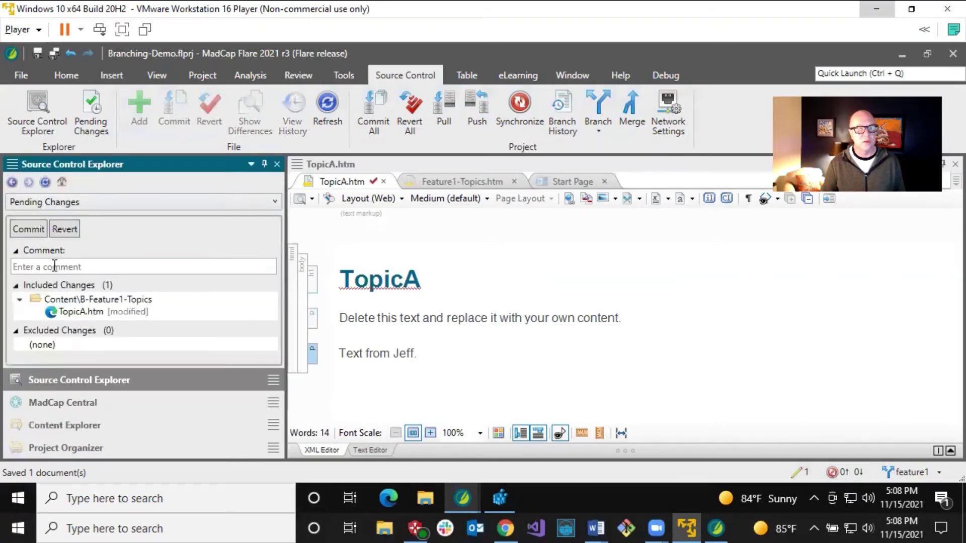
left_click(54, 266)
type("Co")
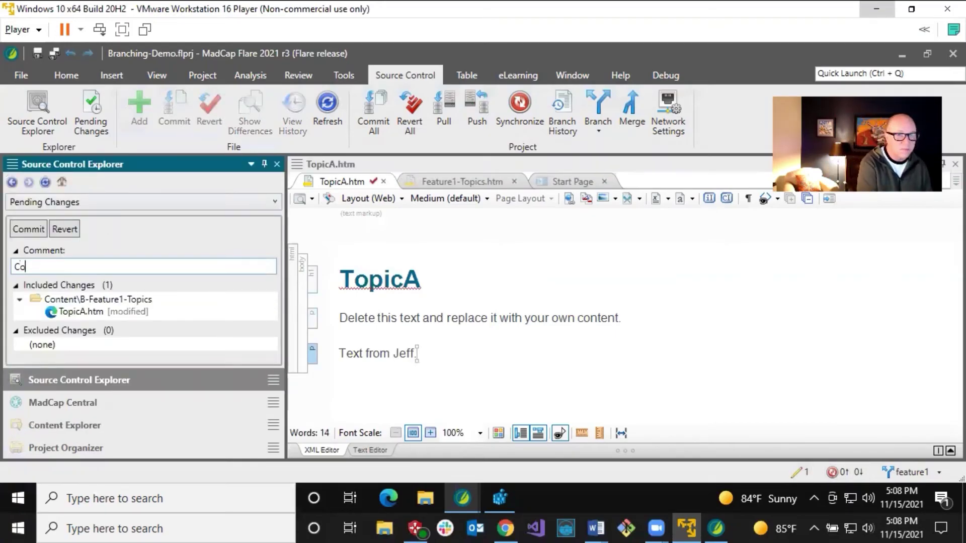
type("ntent from ")
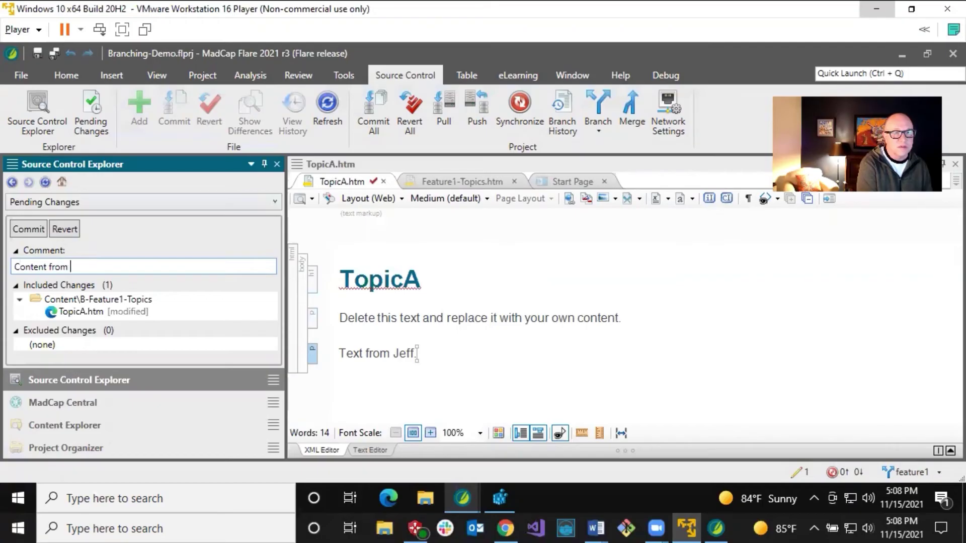
type("Jeff")
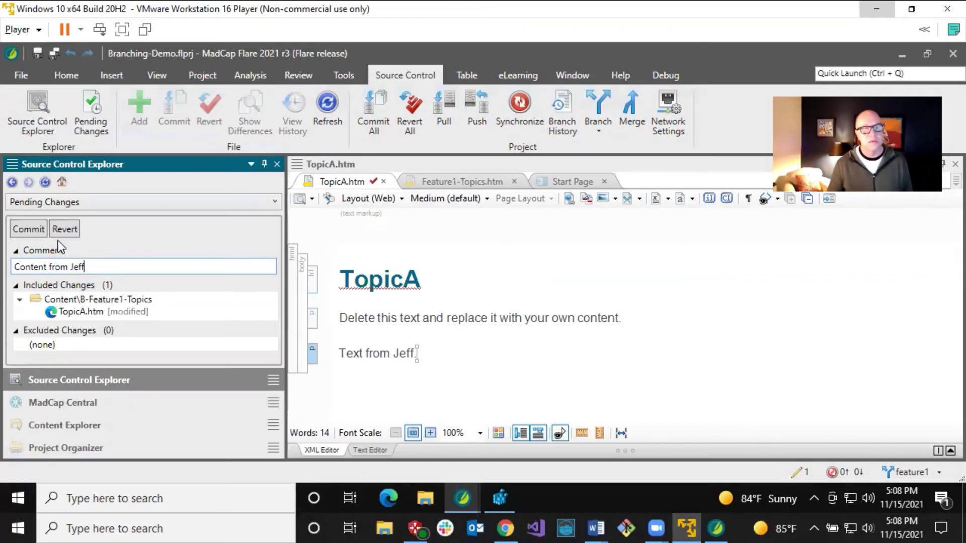
left_click(34, 228)
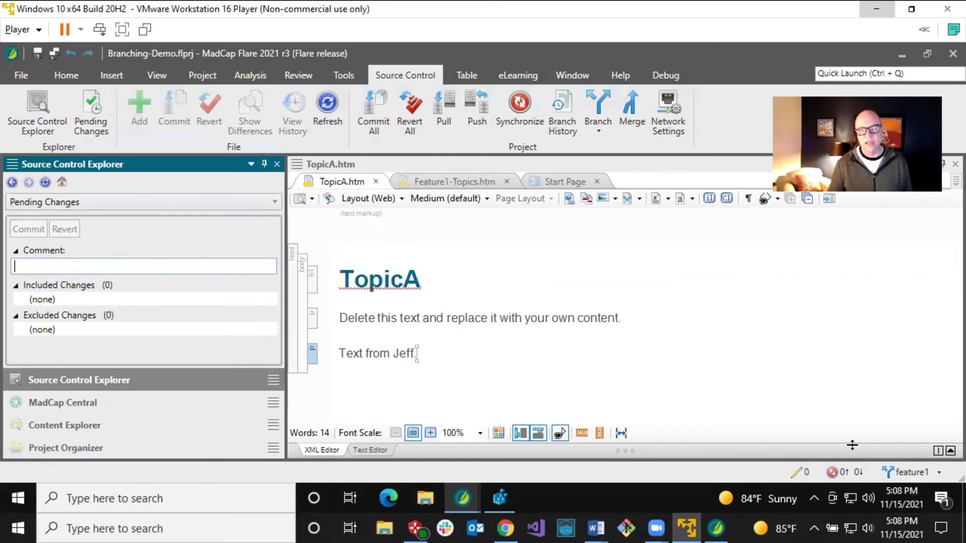
- Synchronize the second user's feature1 branch with its remote to upload the committed TopicA.htm change
left_click(844, 471)
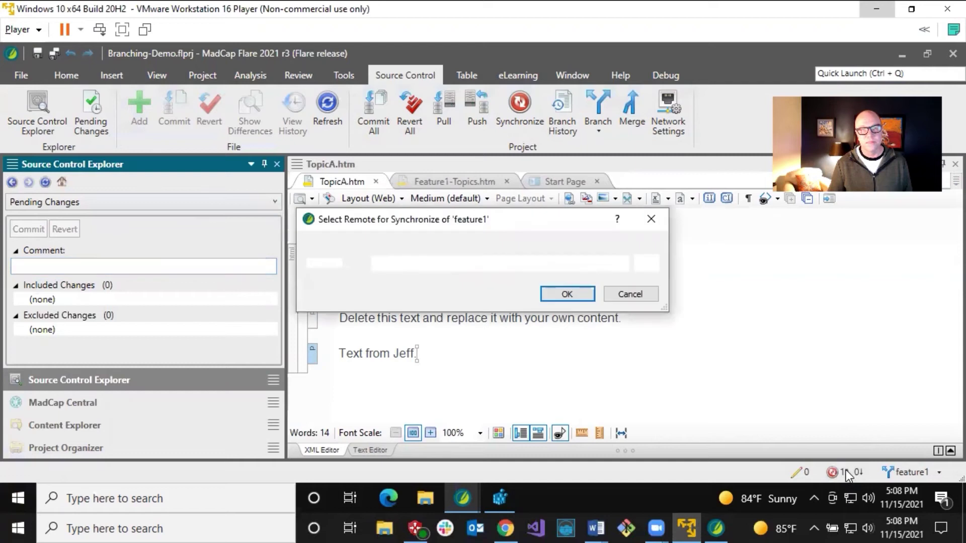
left_click(567, 294)
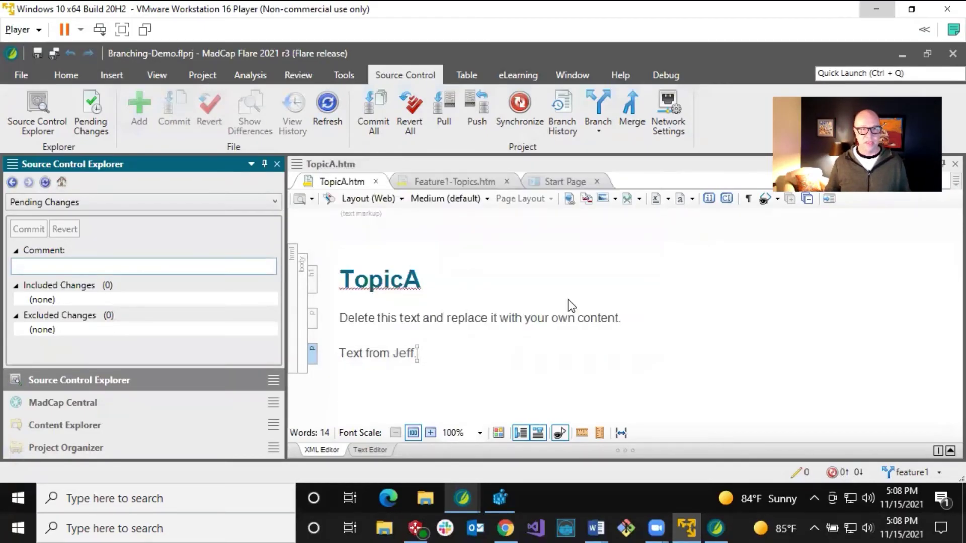
left_click(588, 322)
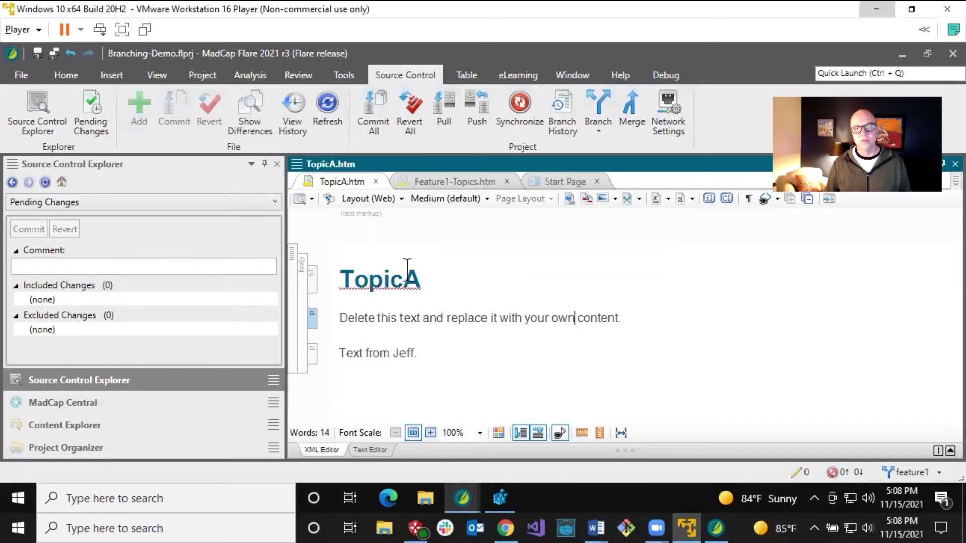
left_click(422, 276)
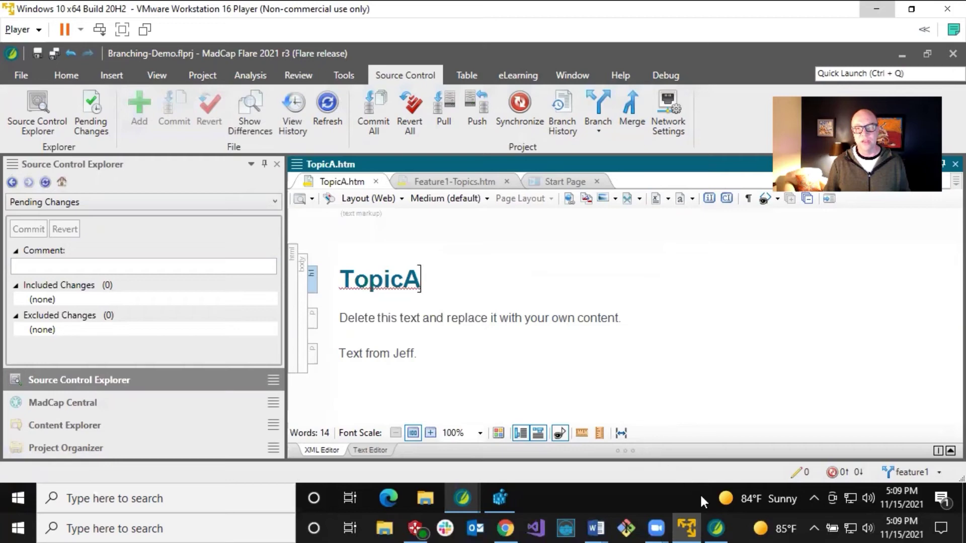
- Switch back to the first user's Branching-Demo project and pull feature1 from the MadCapCentral remote
mouse_move(716, 527)
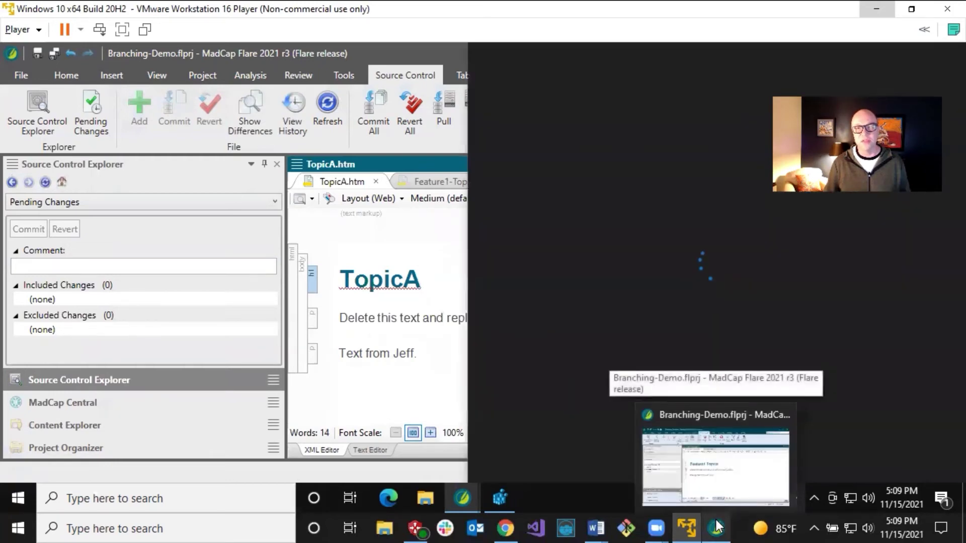
left_click(716, 527)
left_click(418, 285)
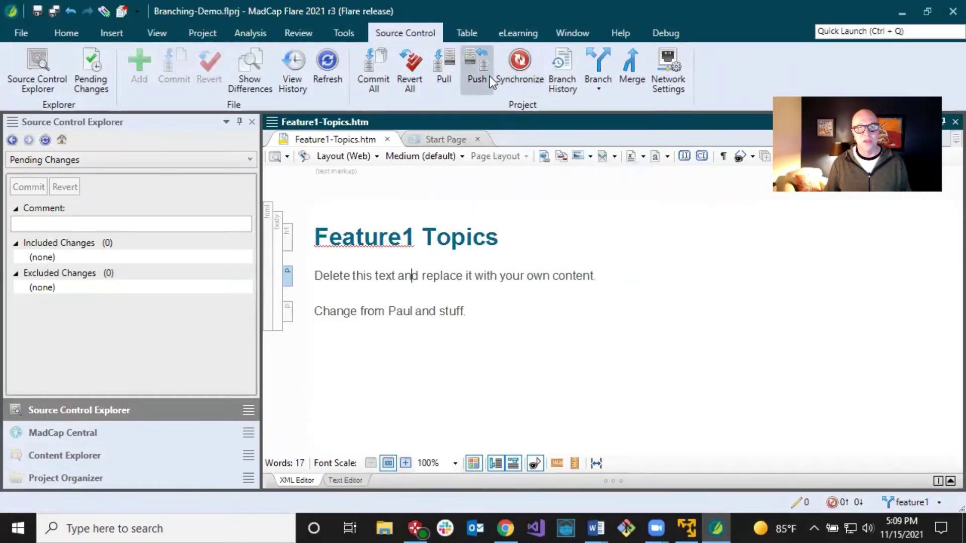
left_click(443, 71)
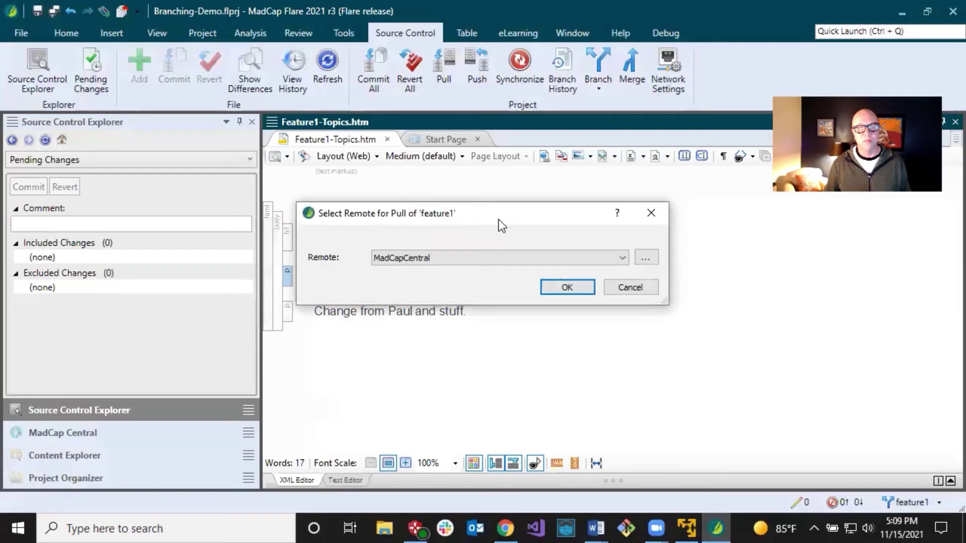
left_click(557, 288)
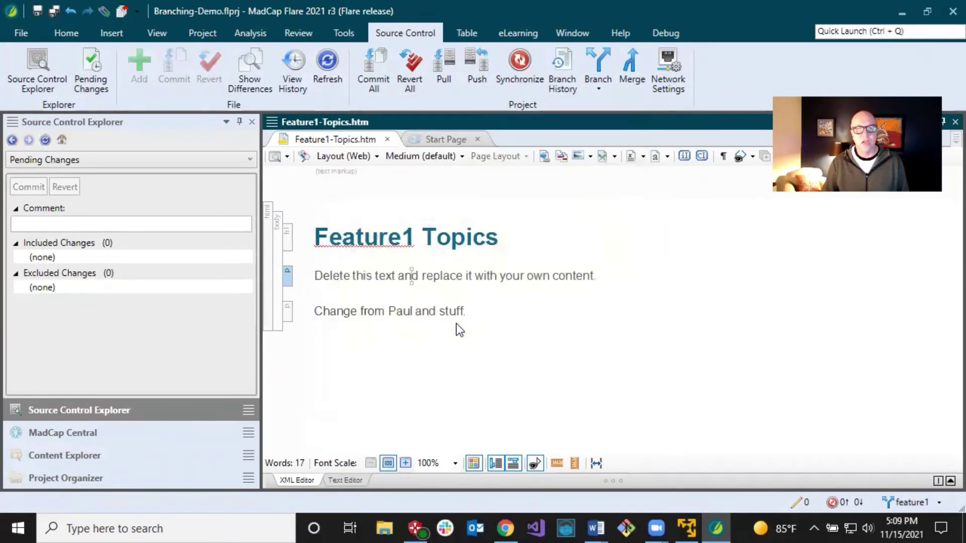
- Open TopicA.htm from the B-Feature1-Topics folder and check its pulled content
left_click(65, 455)
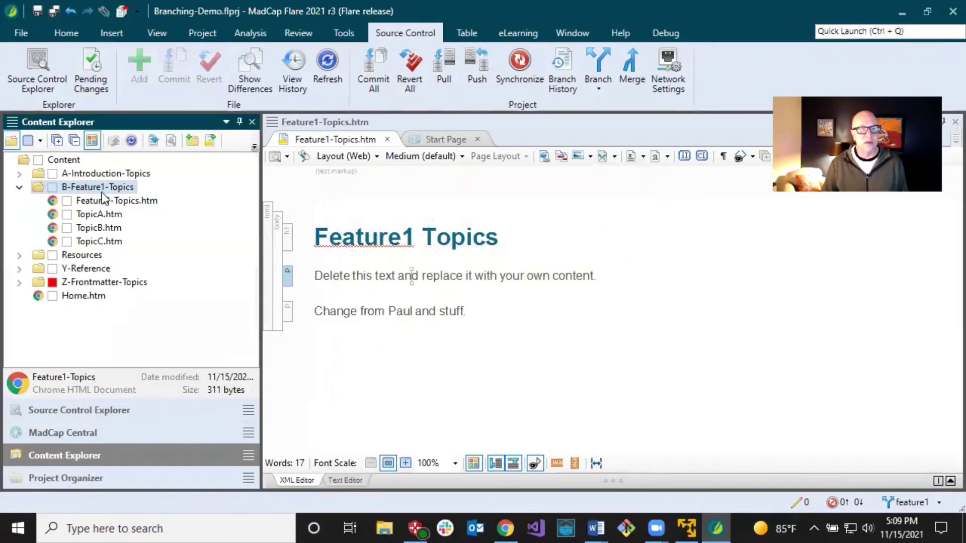
left_click(96, 214)
double_click(96, 214)
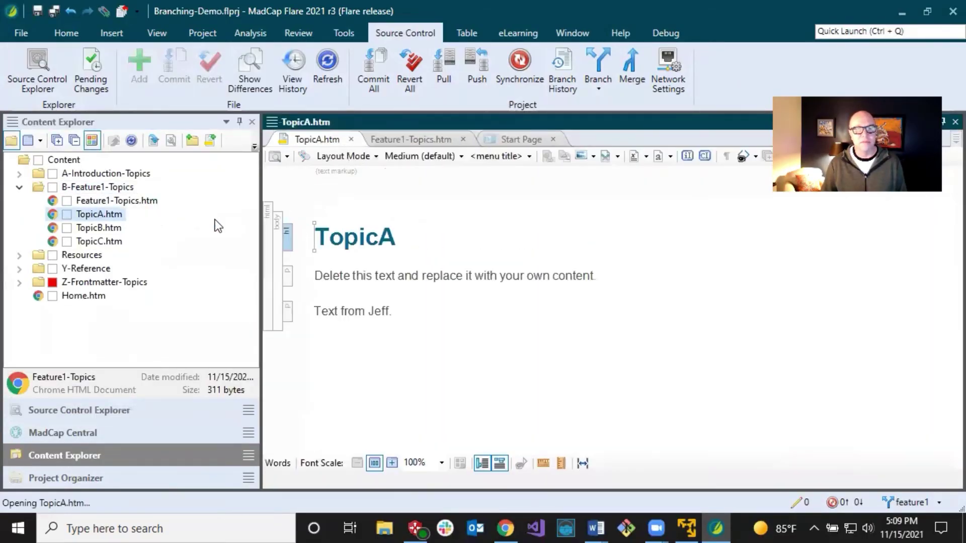
left_click(348, 311)
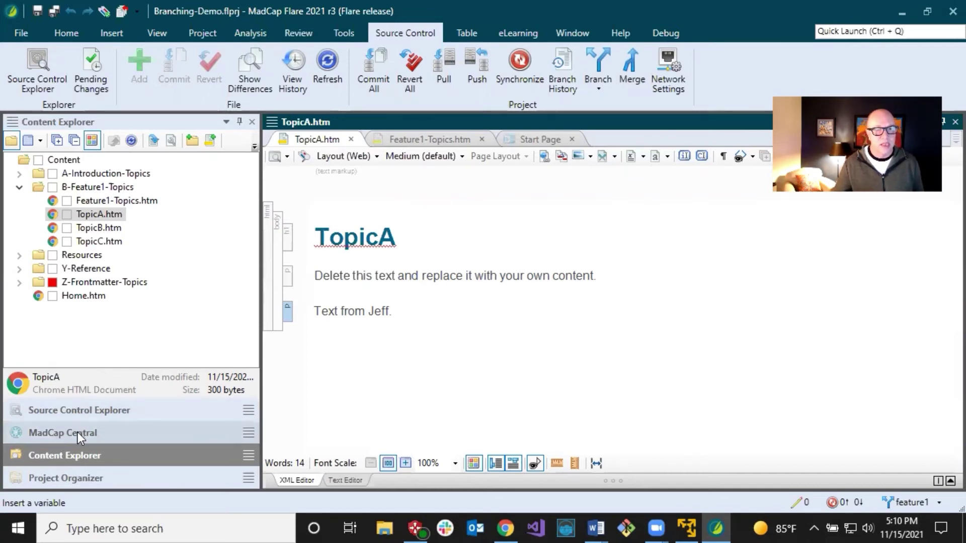
- Change the project from feature1 to the published release branch and close all open documents
left_click(85, 410)
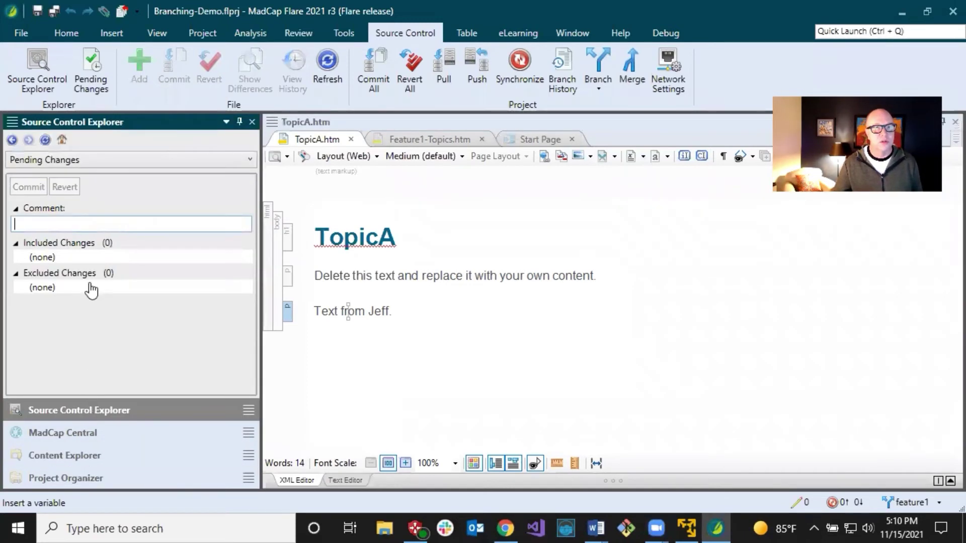
left_click(64, 159)
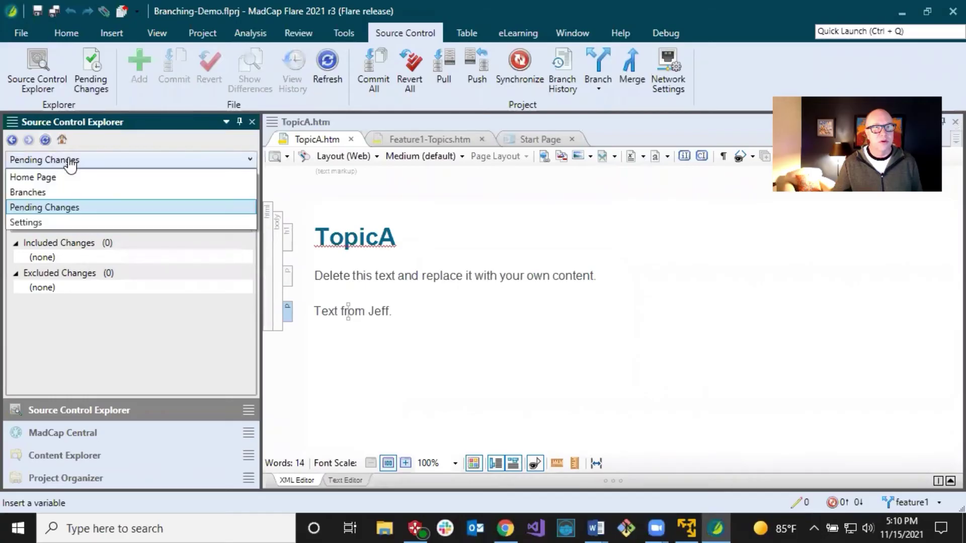
left_click(33, 192)
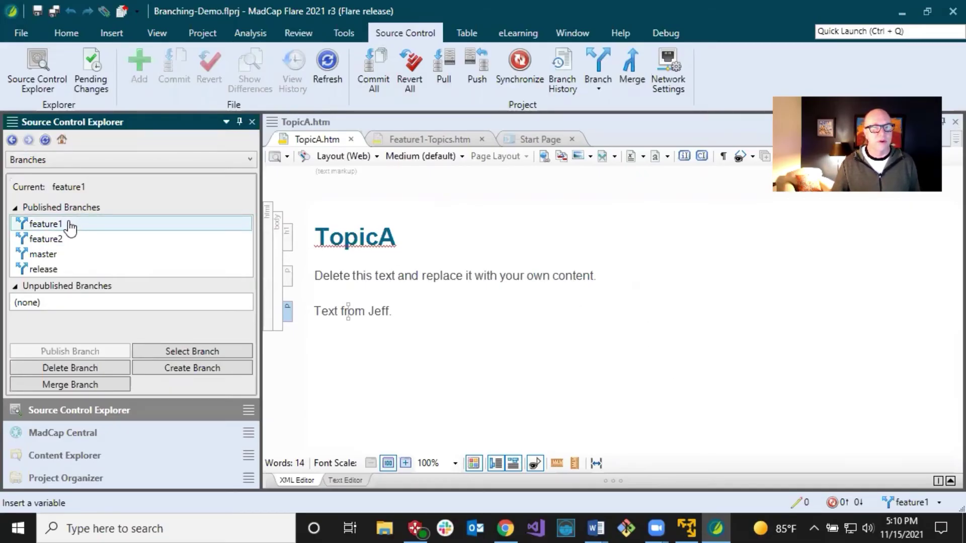
left_click(55, 270)
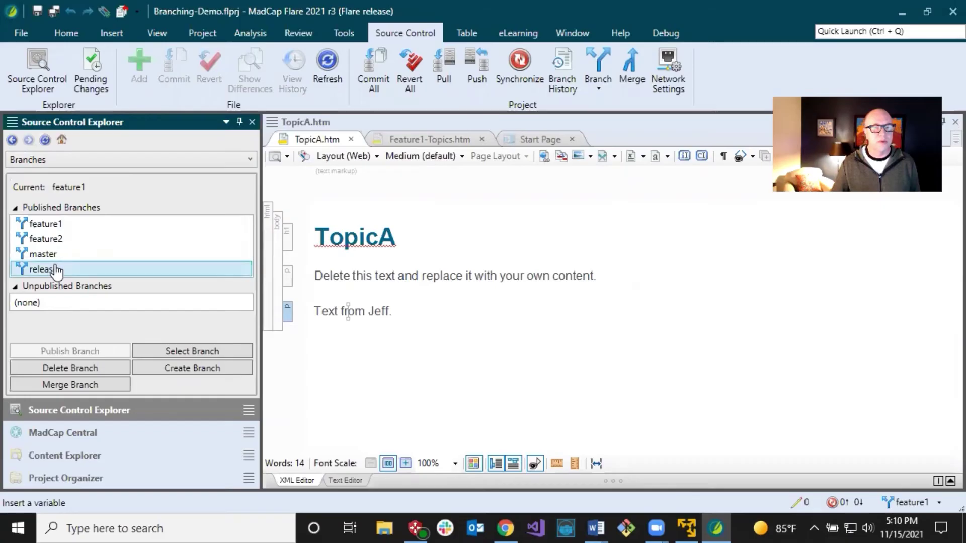
left_click(186, 353)
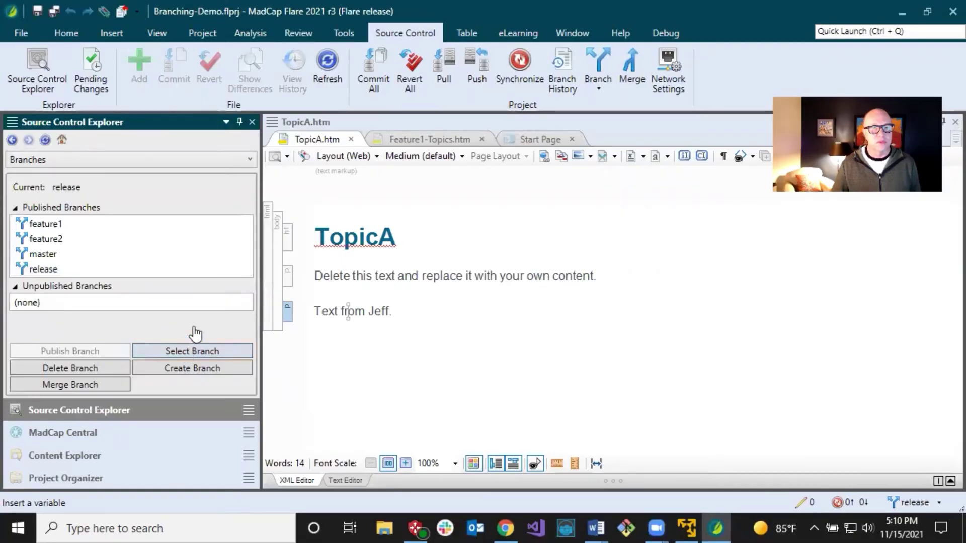
left_click(125, 11)
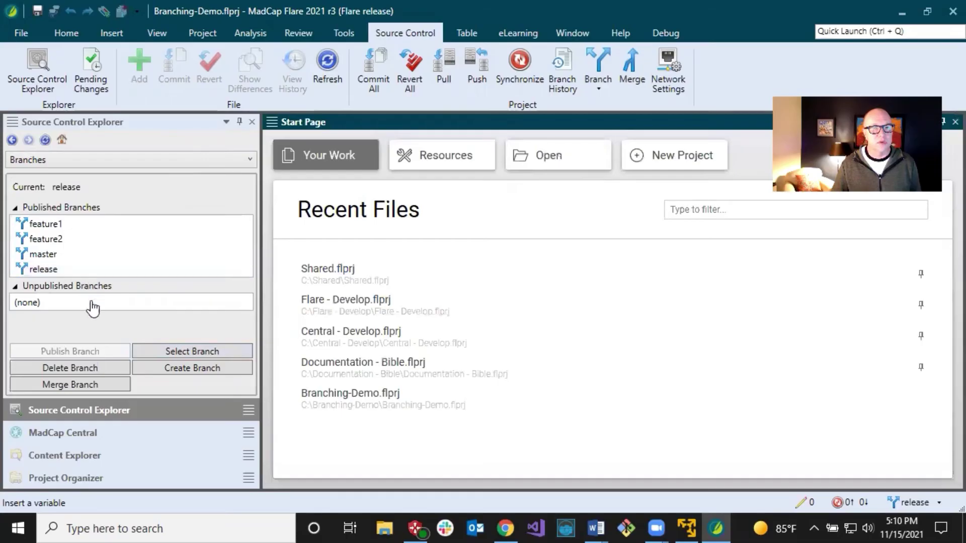
- Merge the feature1 branch into the current release branch
left_click(82, 384)
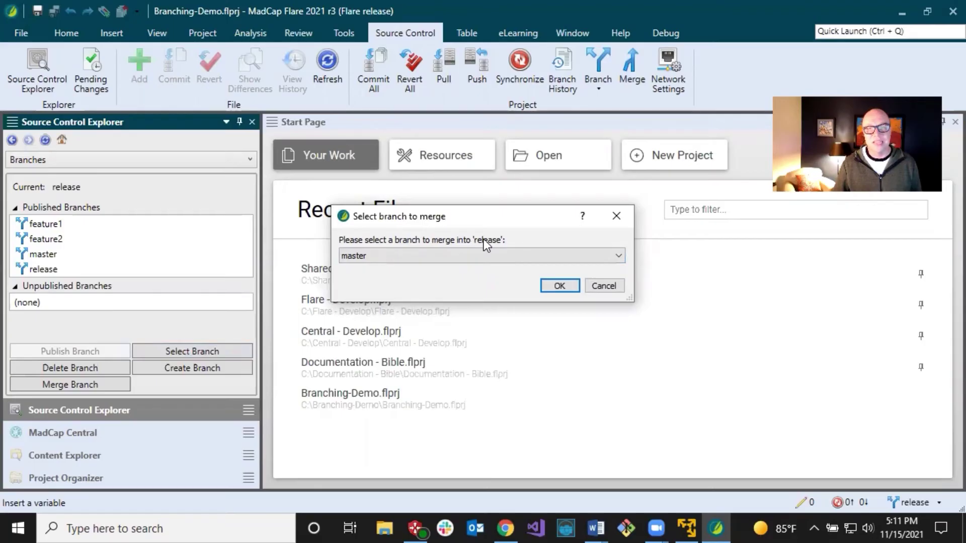
left_click(461, 254)
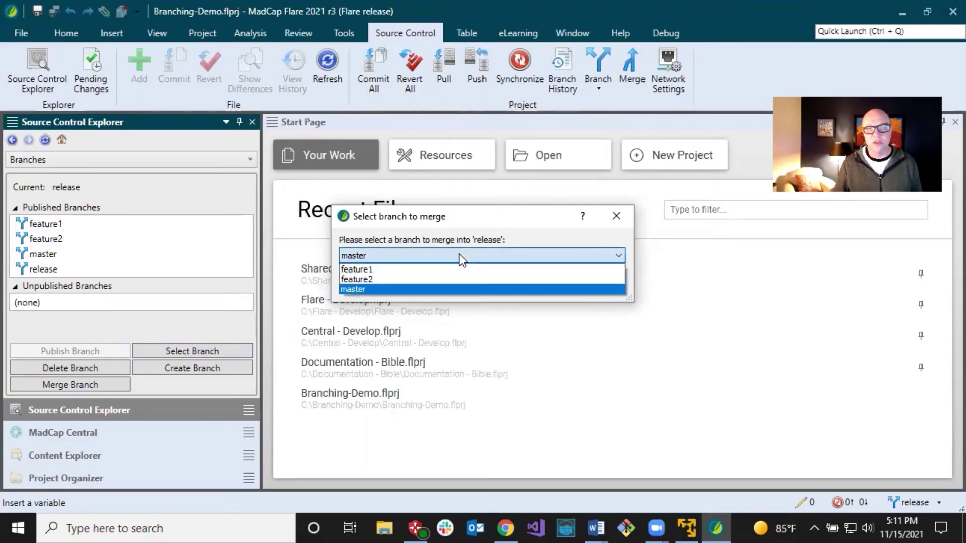
left_click(401, 269)
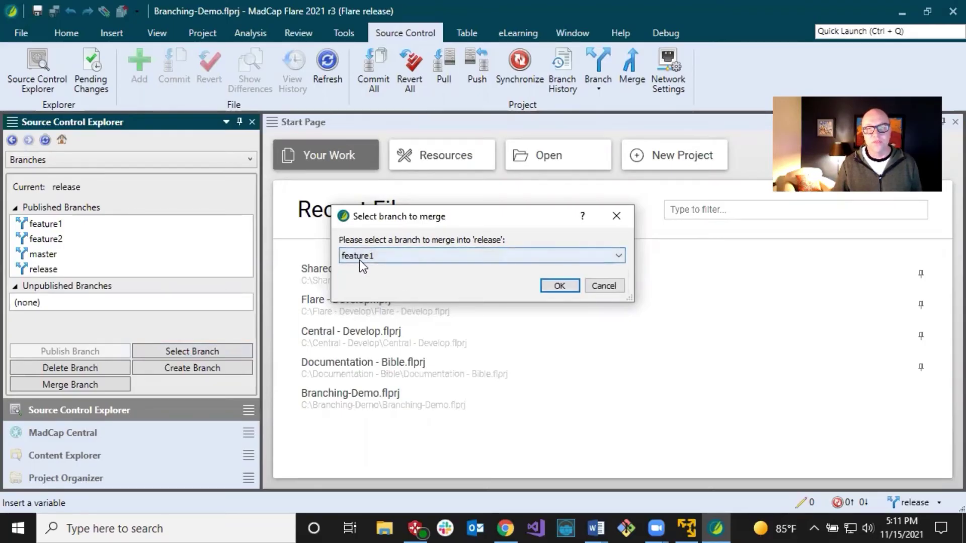
left_click(554, 284)
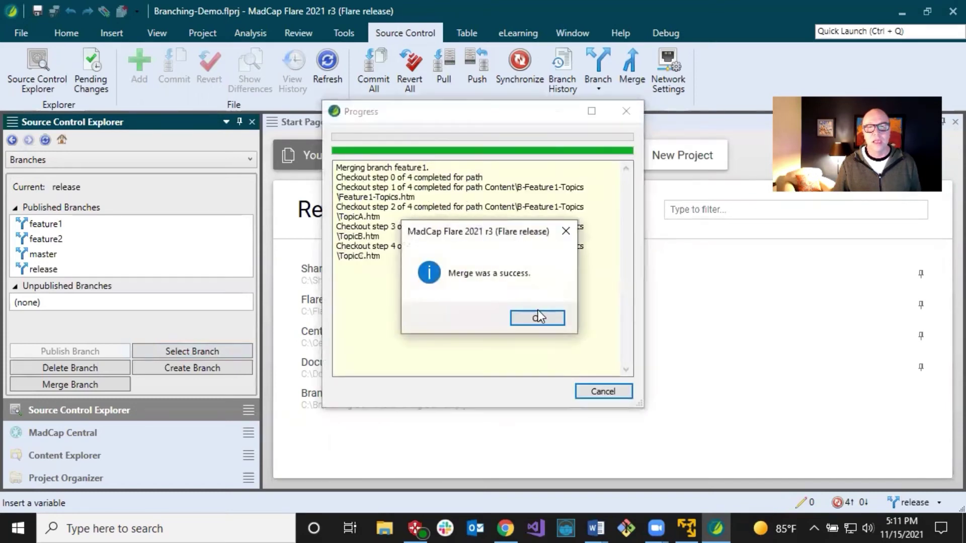
left_click(536, 319)
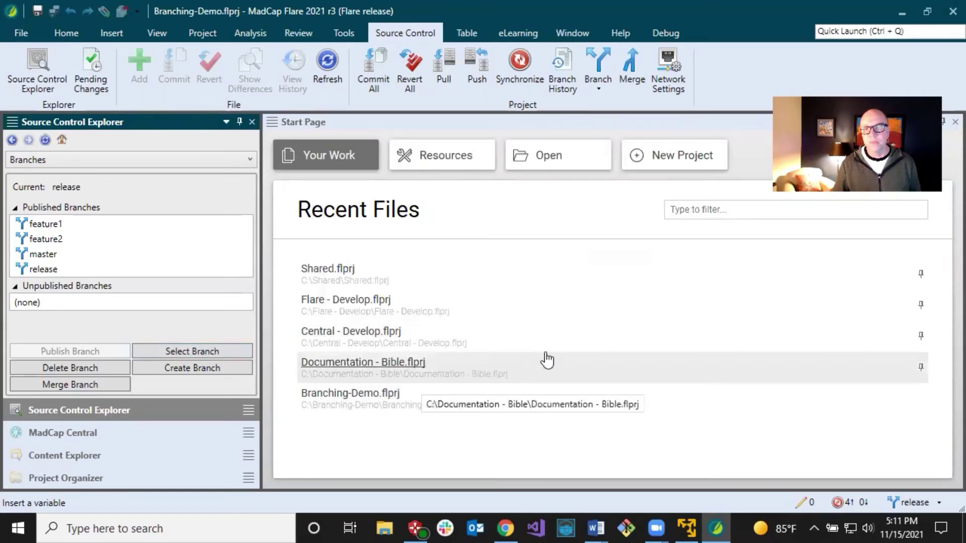
- Synchronize the release branch with the MadCapCentral remote and check the project content for the B-Feature1-Topics folder
left_click(844, 503)
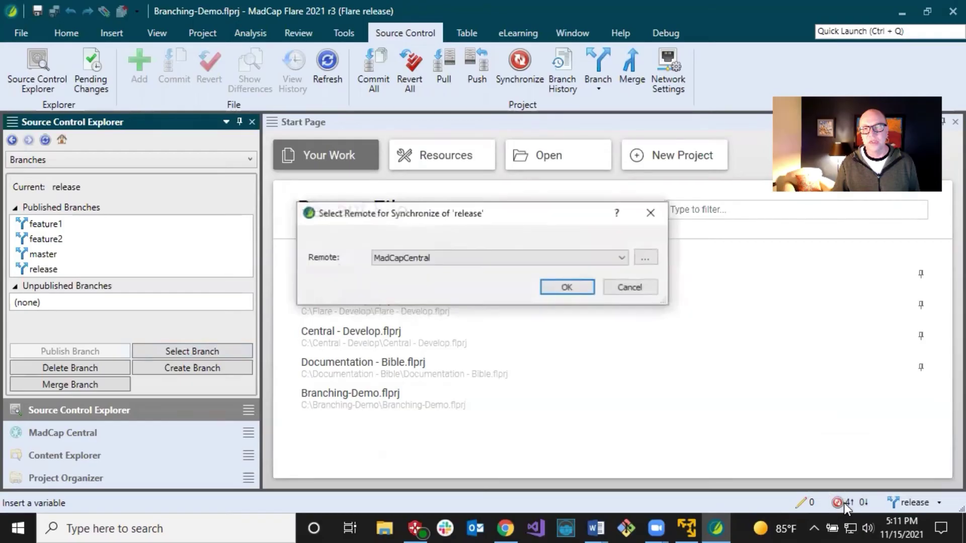
left_click(575, 291)
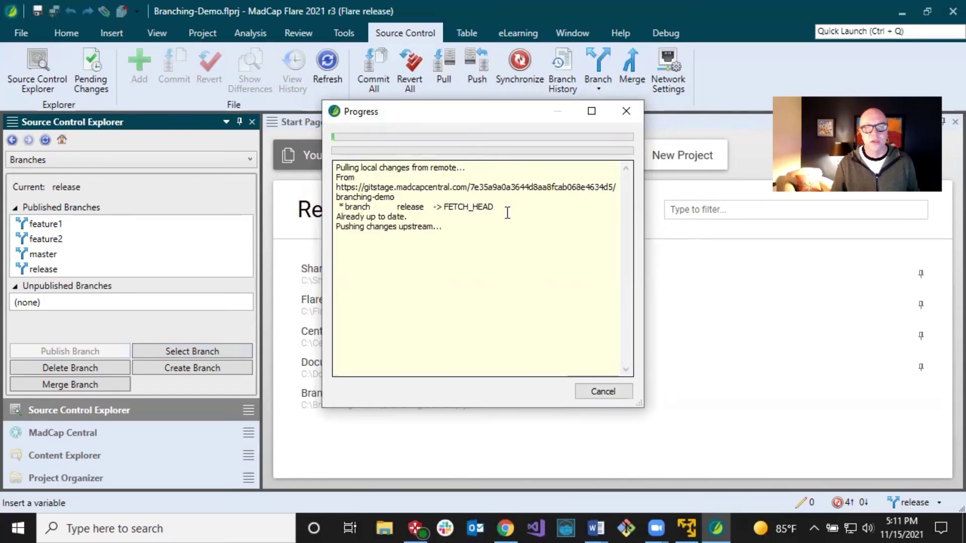
left_click(90, 456)
left_click(110, 185)
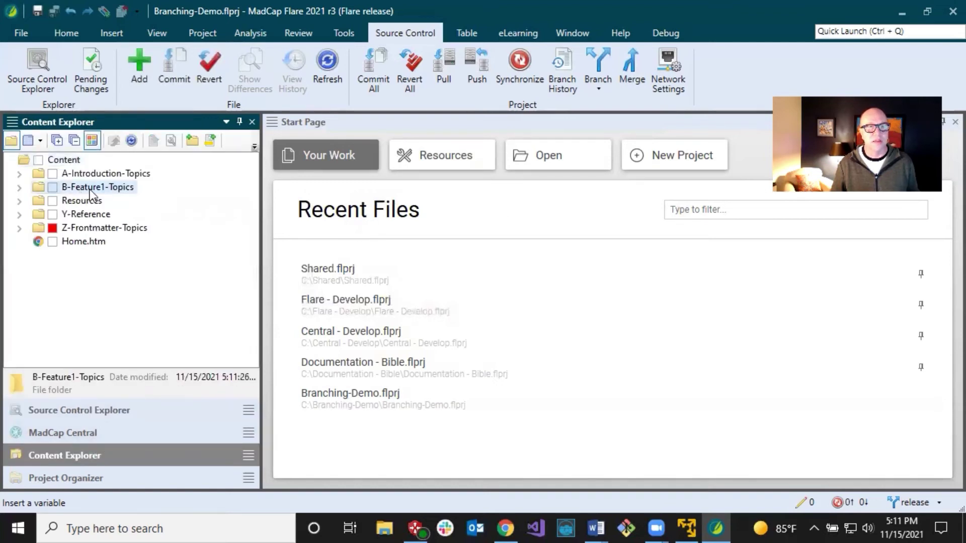
- Switch to MadCap Central in the browser, refresh the release branch's files and expand the Content folder to check for the merged topics
left_click(506, 528)
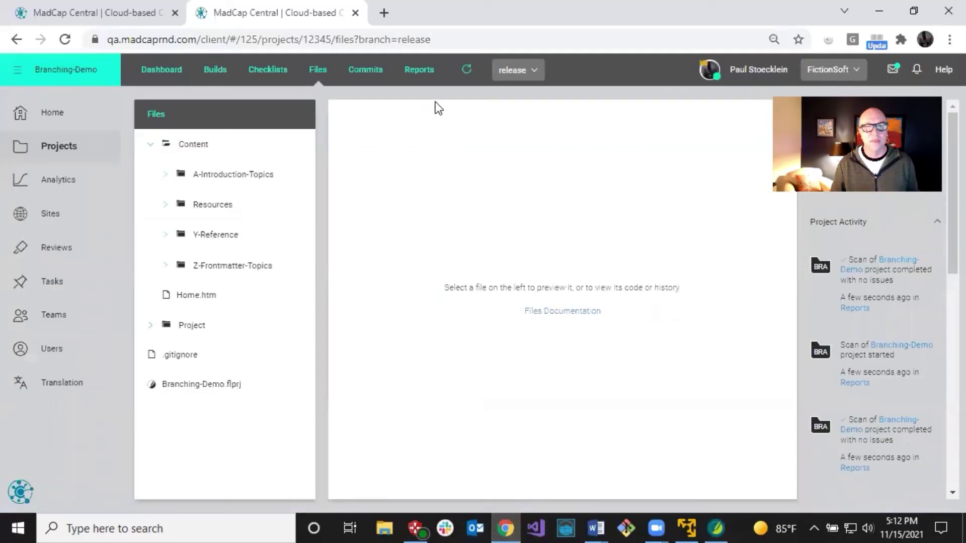
left_click(466, 69)
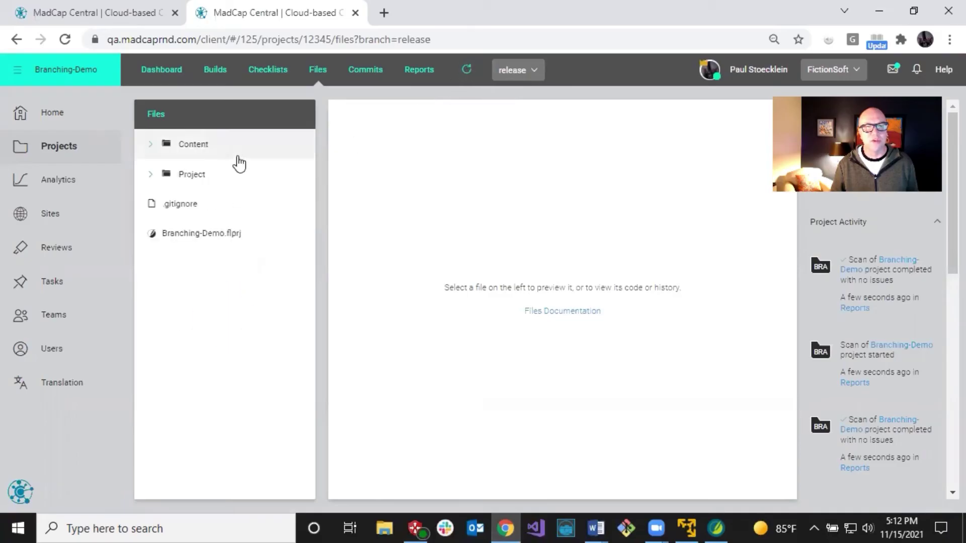
left_click(151, 146)
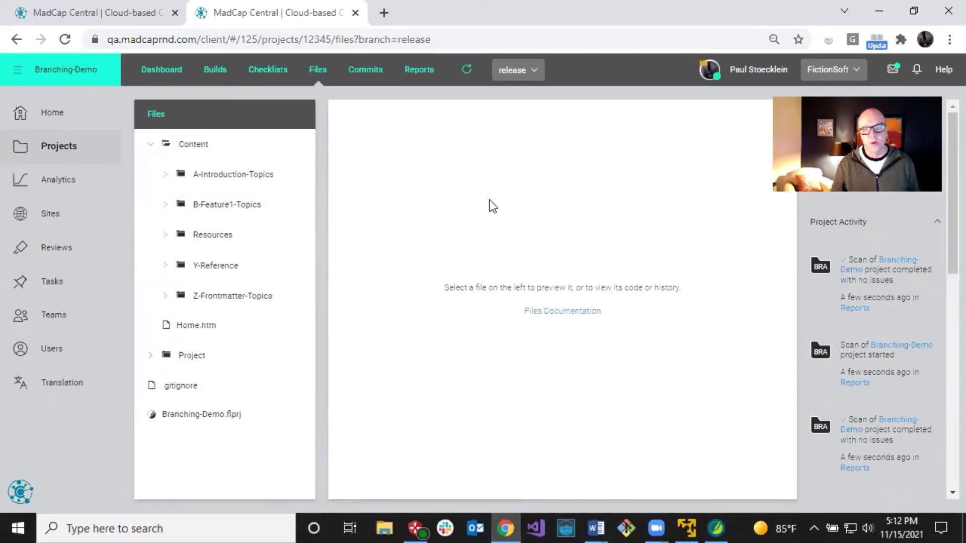
- Switch back to the Branching-Demo project in Flare and change it to the published feature2 branch
left_click(717, 527)
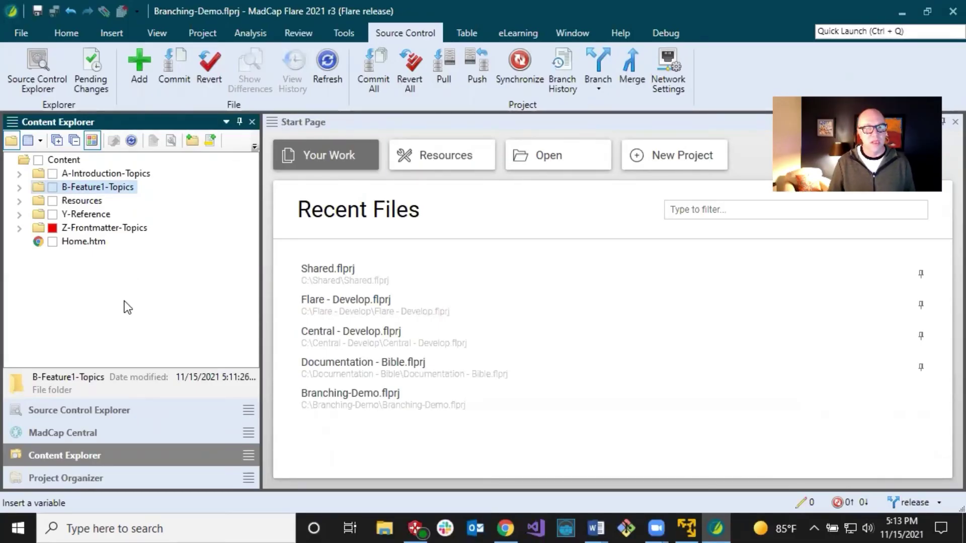
left_click(99, 432)
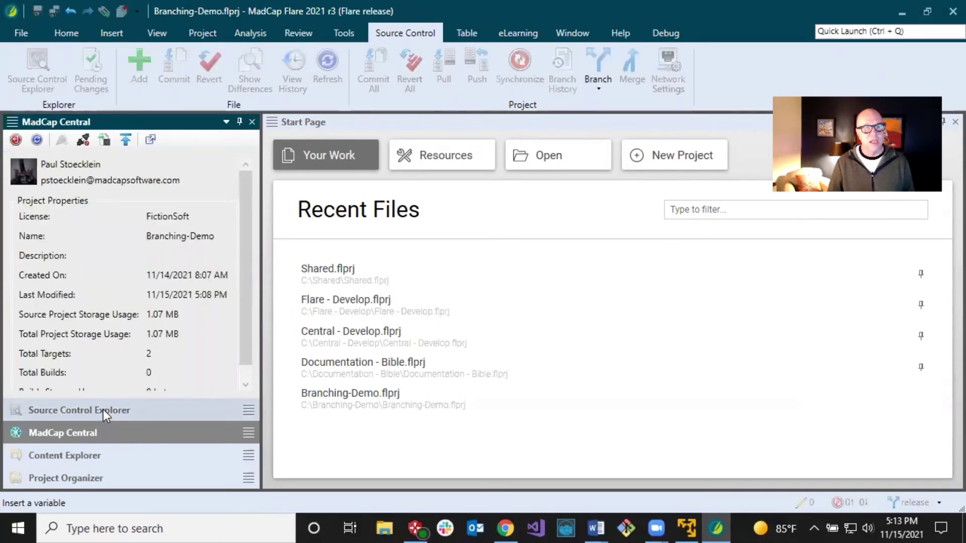
left_click(104, 409)
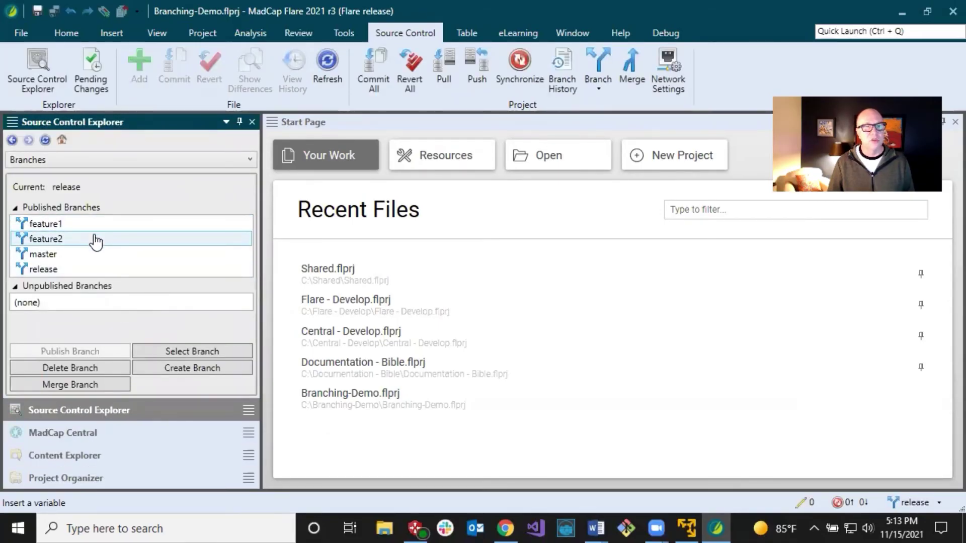
left_click(71, 239)
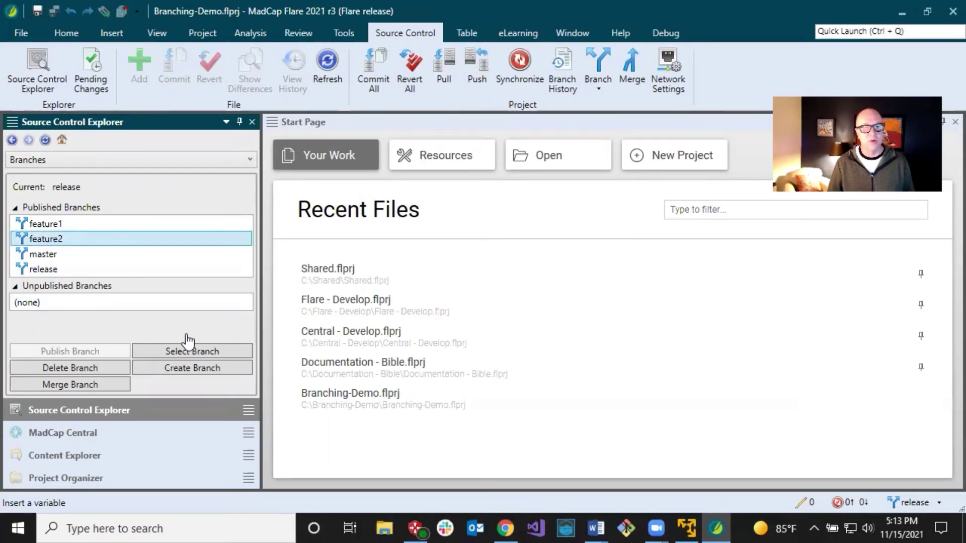
left_click(195, 353)
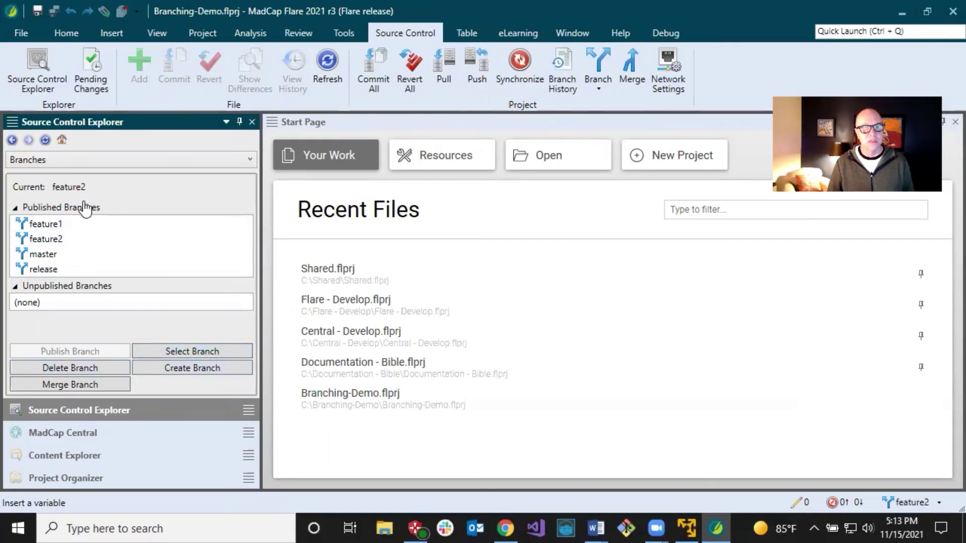
- Merge the release branch into the current feature2 branch
left_click(58, 385)
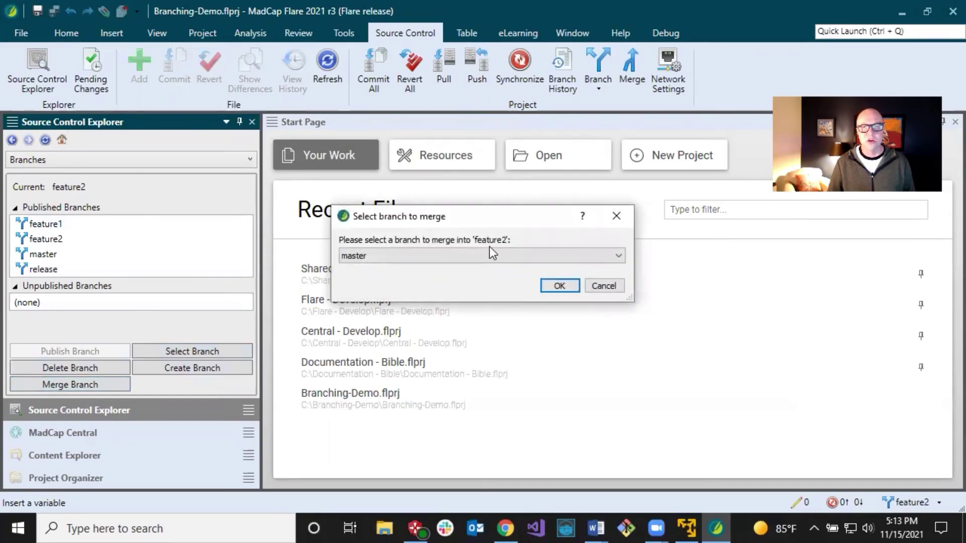
left_click(499, 255)
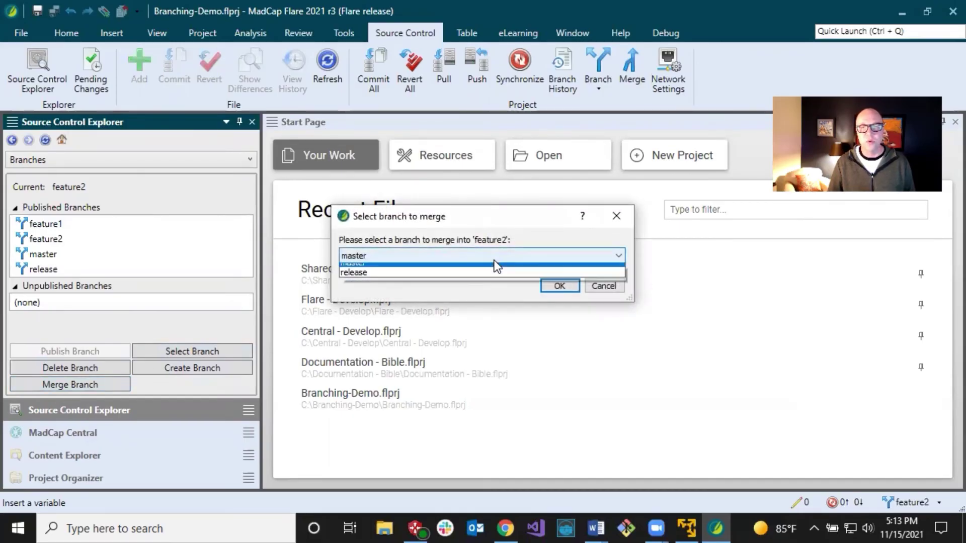
left_click(421, 290)
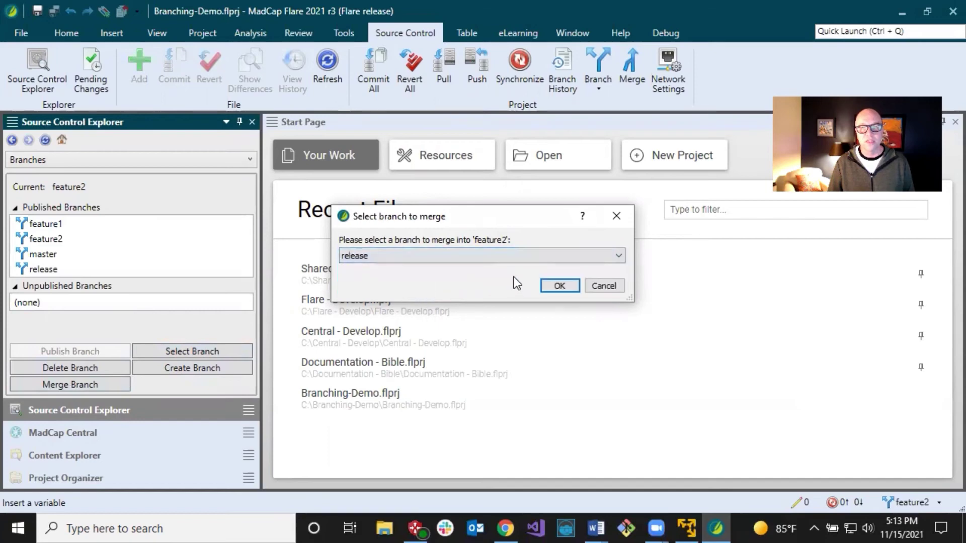
left_click(553, 286)
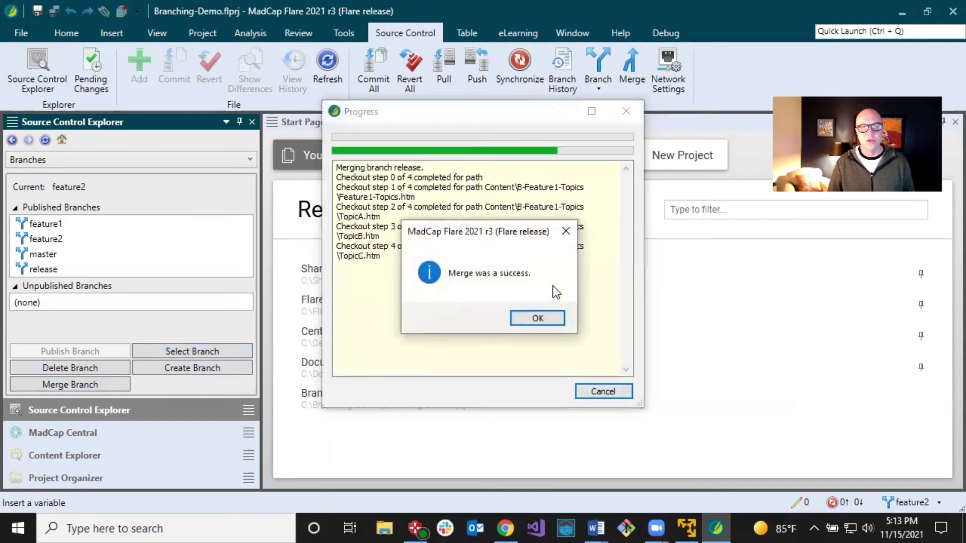
left_click(542, 317)
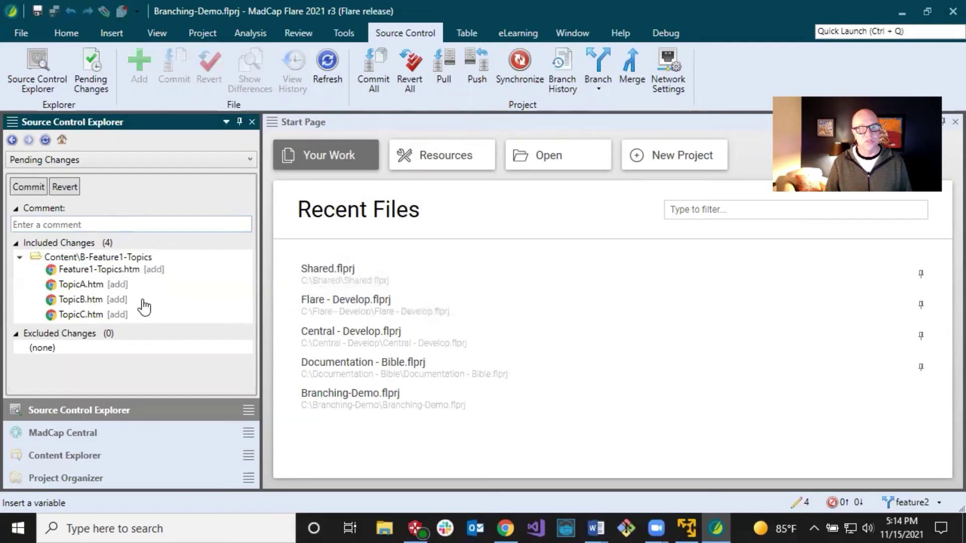
- Commit the pending B-Feature1-Topics additions on feature2 with the comment "Merge from release"
left_click(89, 224)
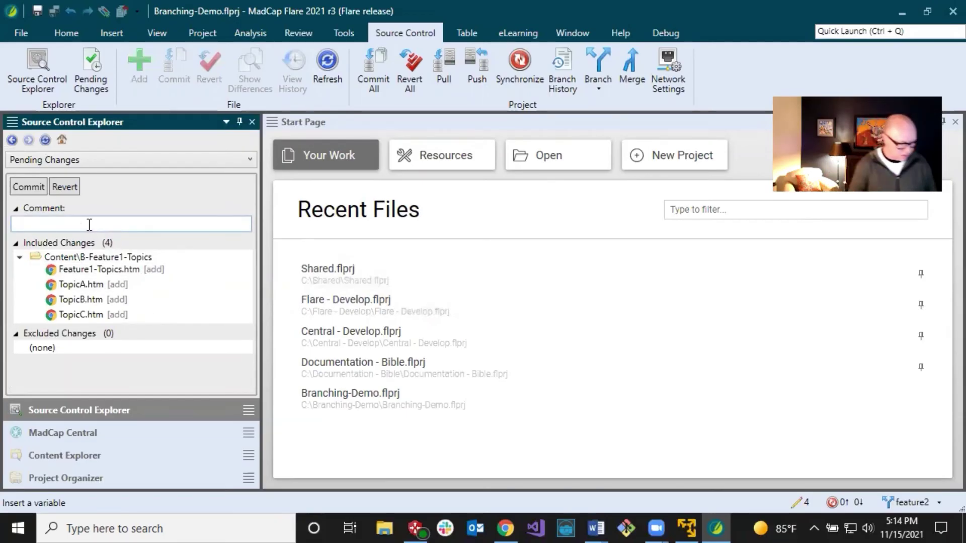
type("Me")
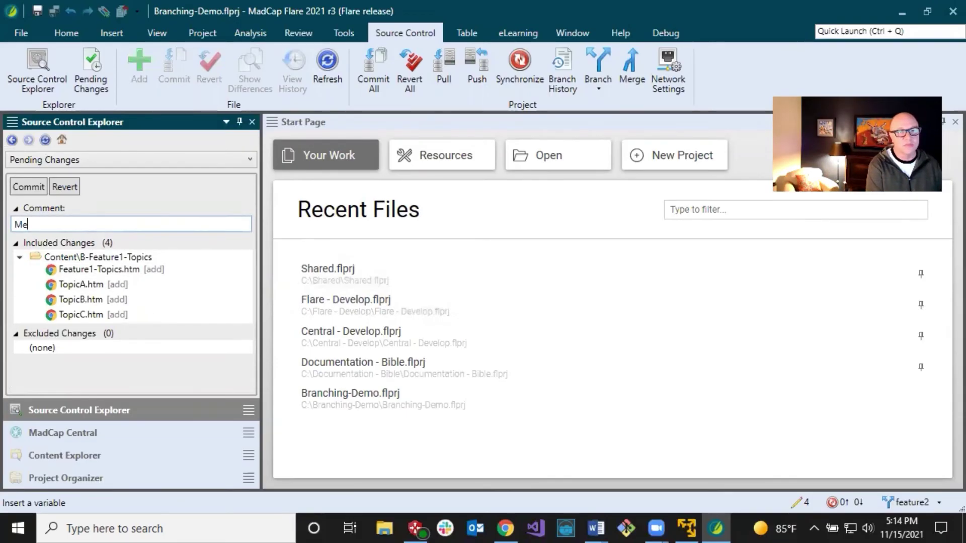
type("rge from r")
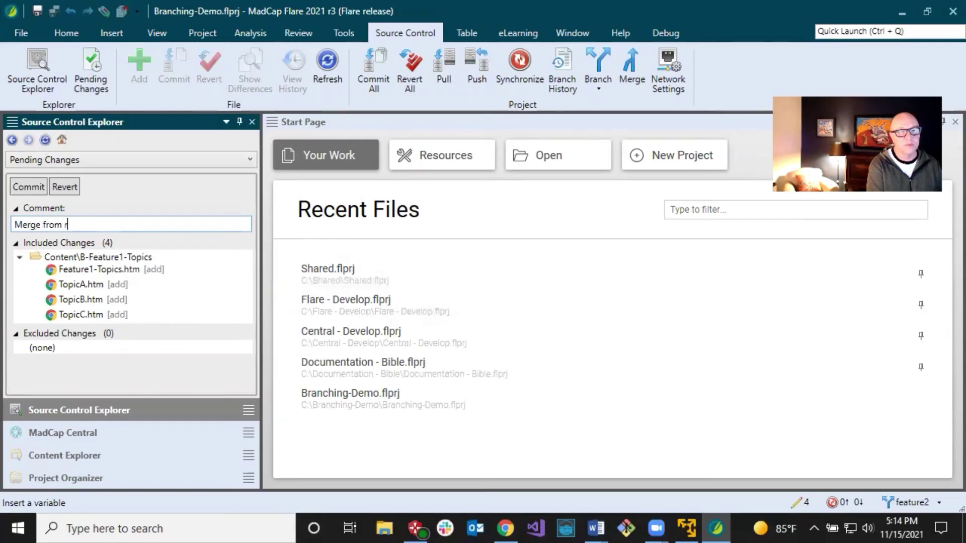
type("elease")
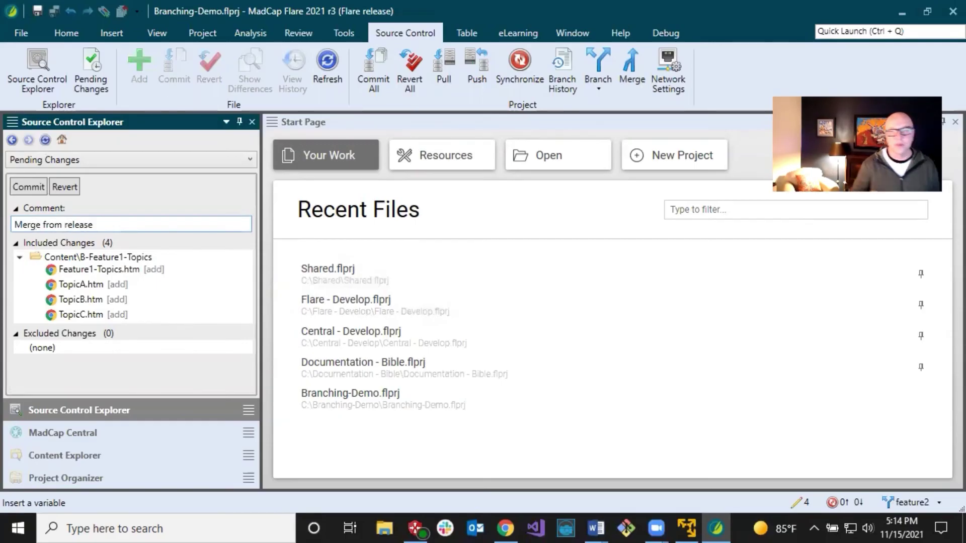
left_click(23, 190)
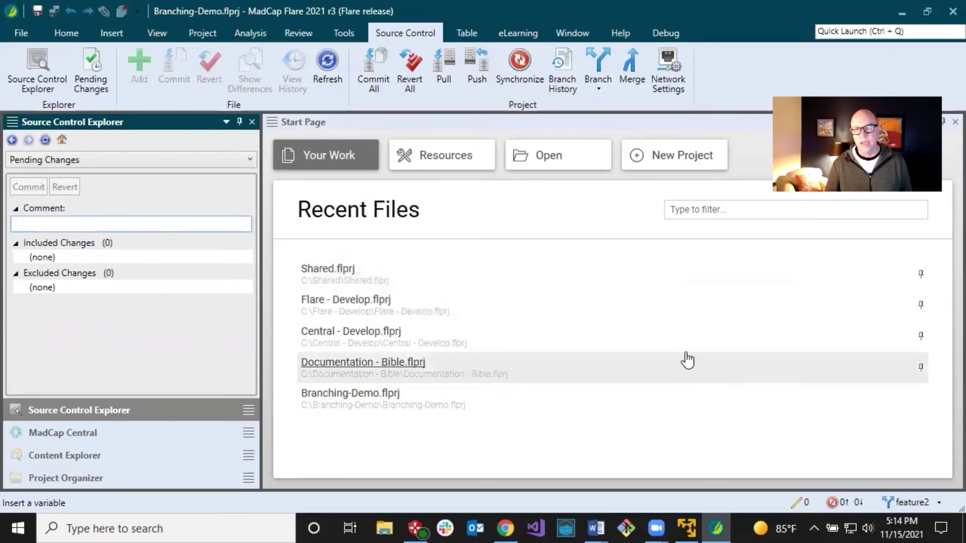
- Synchronize the feature2 branch with the MadCapCentral remote to upload the merge commit
left_click(610, 123)
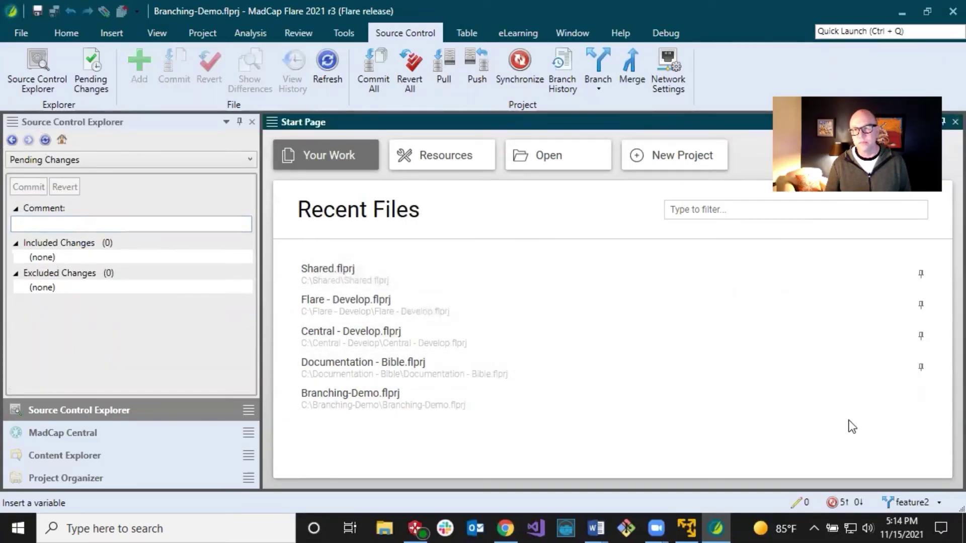
left_click(846, 503)
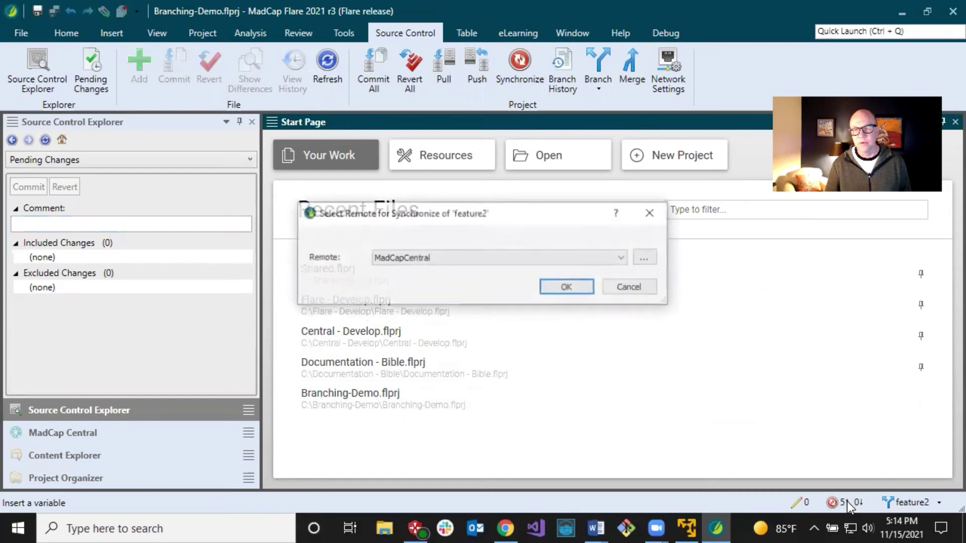
left_click(580, 285)
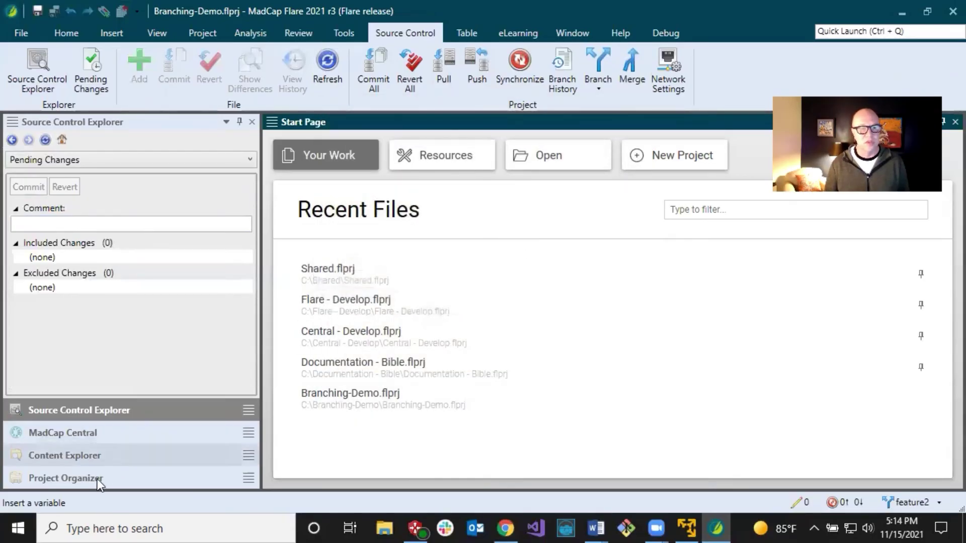
- Check the project content on feature2 for the C-Feature2-Topics and B-Feature1-Topics folders
left_click(81, 459)
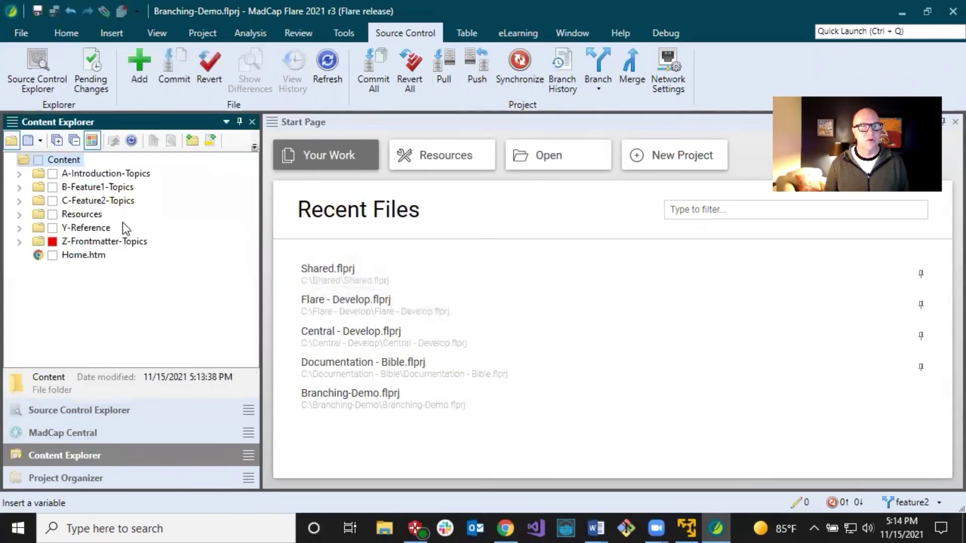
left_click(102, 202)
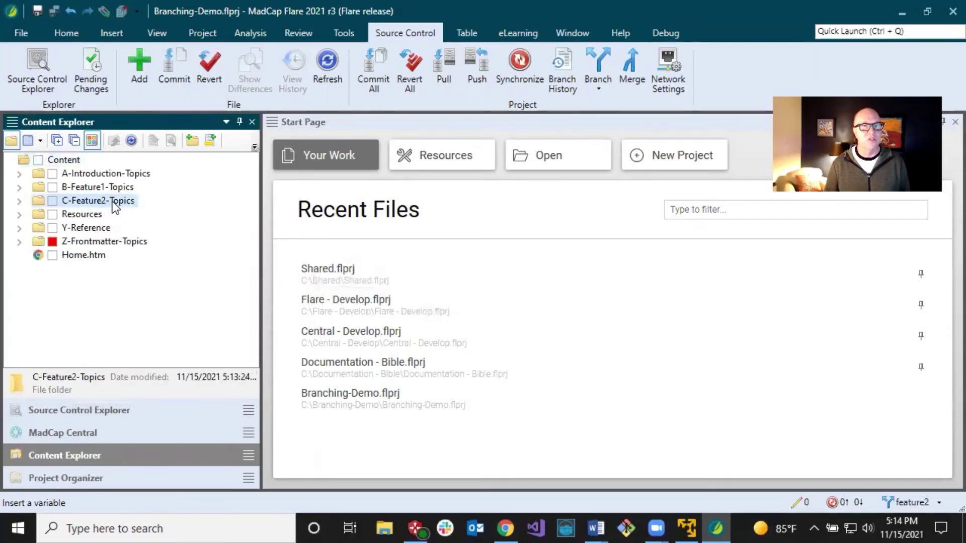
left_click(103, 186)
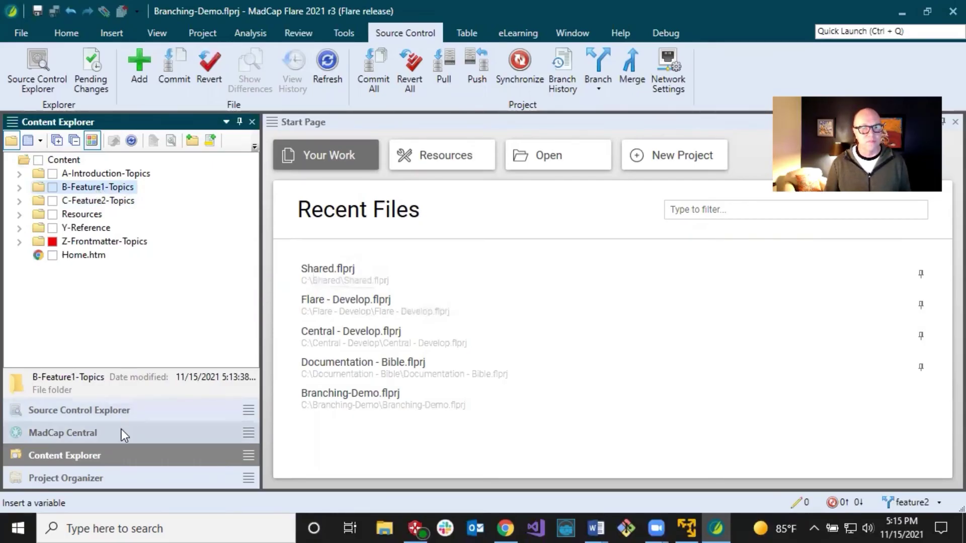
- Return to the source control view and display the project's list of branches
left_click(120, 412)
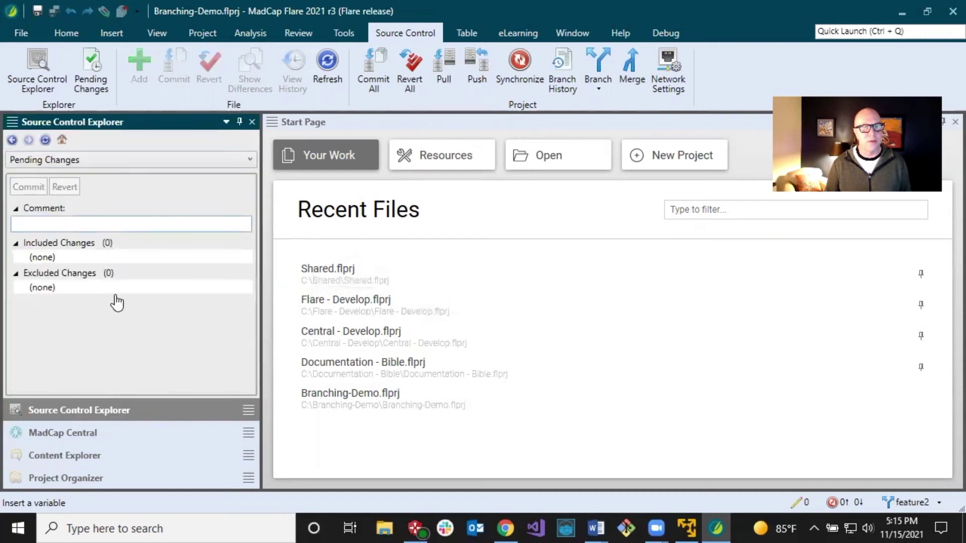
left_click(82, 161)
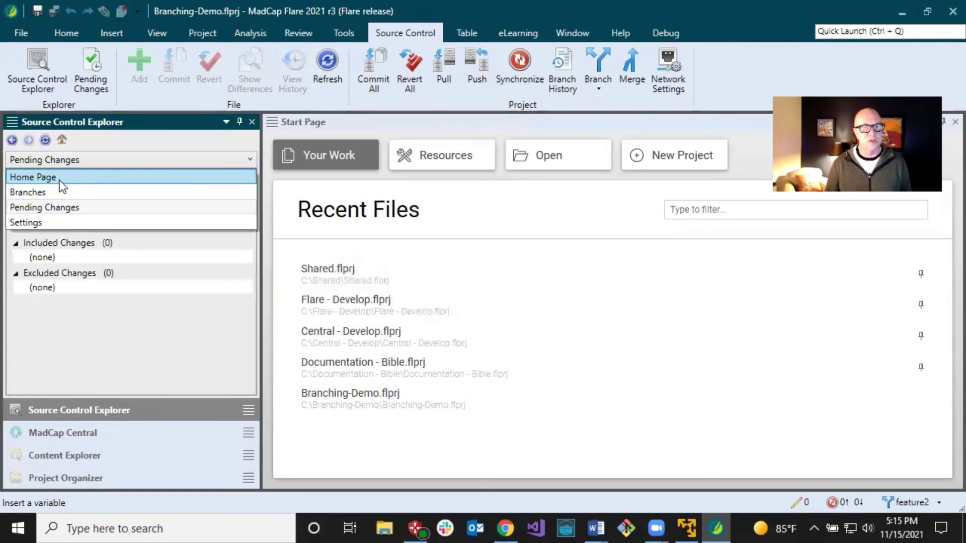
left_click(53, 191)
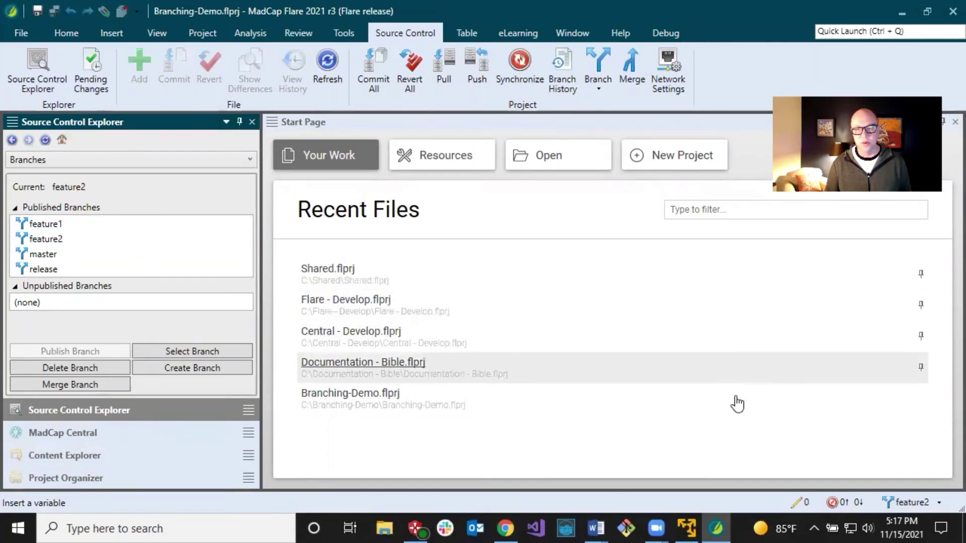
- Switch to the VMware virtual machine's copy of Branching-Demo and make release the current branch
left_click(690, 525)
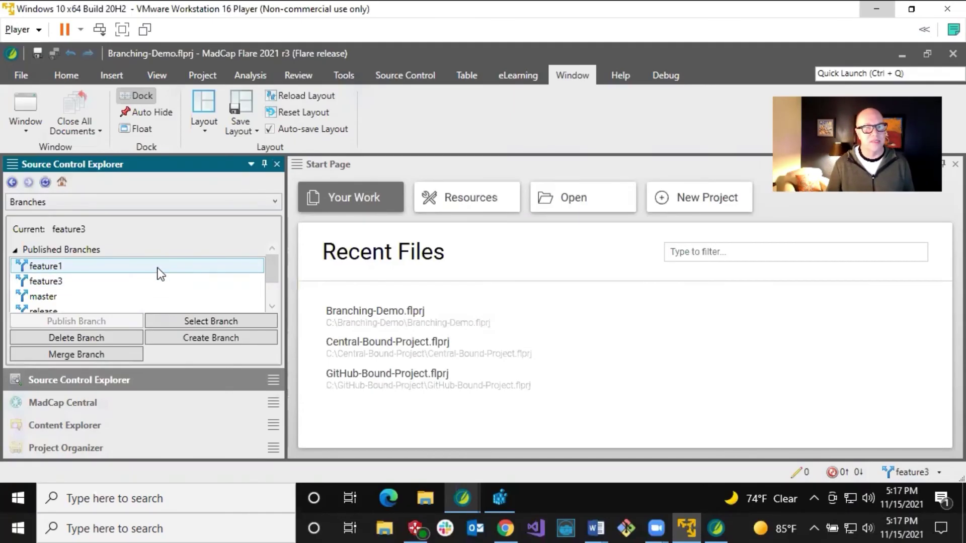
left_click(72, 282)
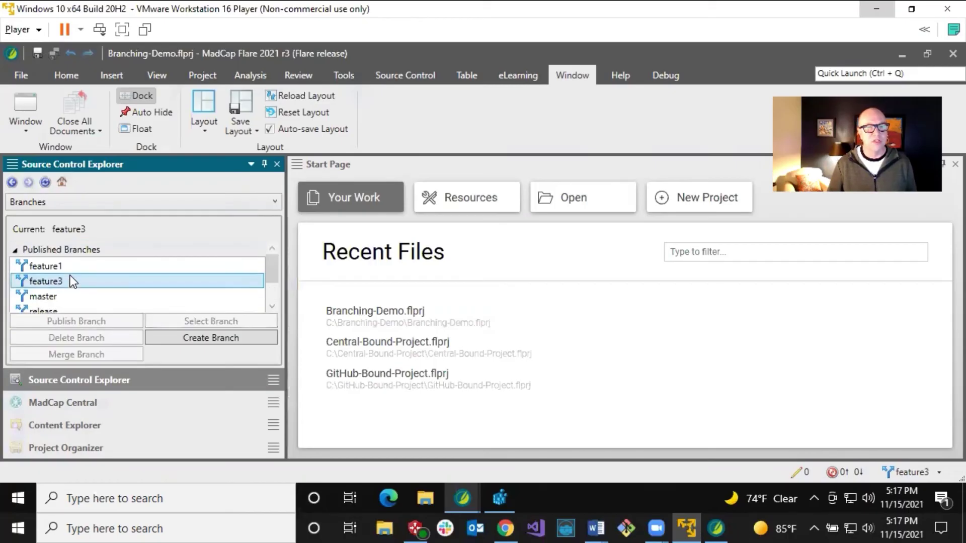
scroll(58, 296, "down", 1)
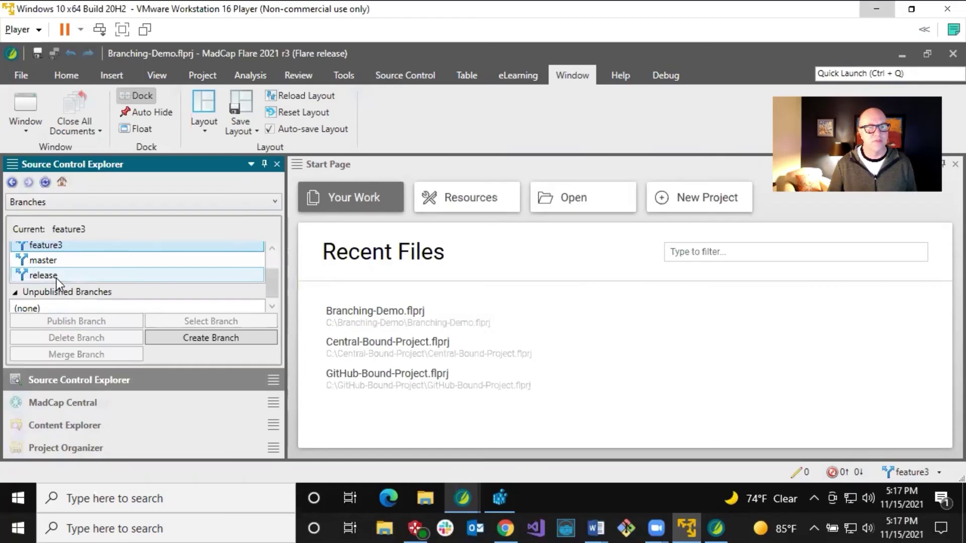
left_click(56, 276)
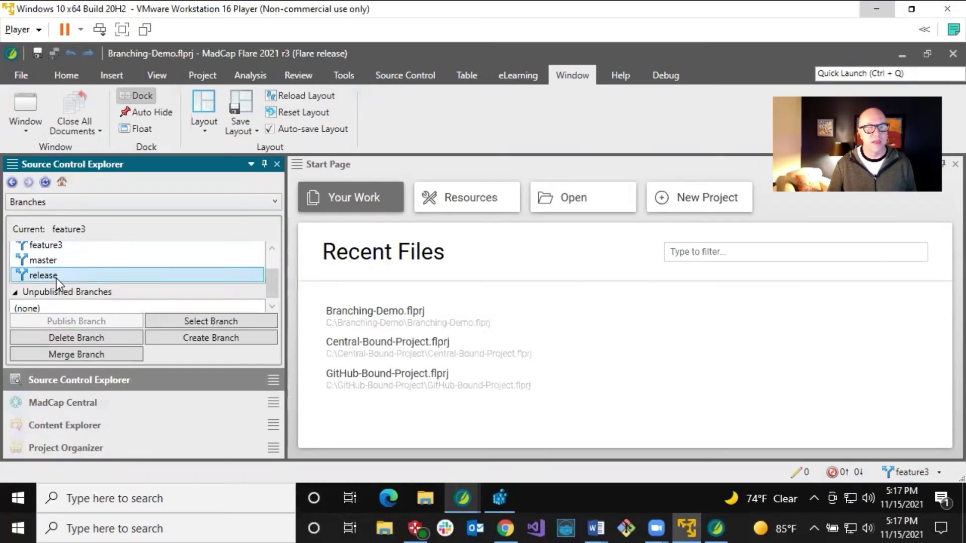
left_click(192, 321)
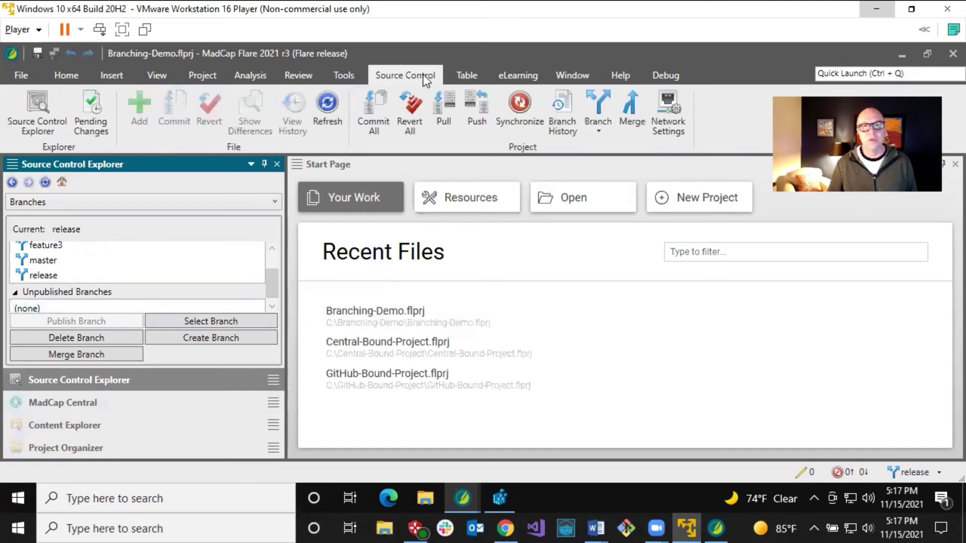
- Pull the release branch from the MadCapCentral remote and check the project content for the B-Feature1-Topics folder
left_click(451, 100)
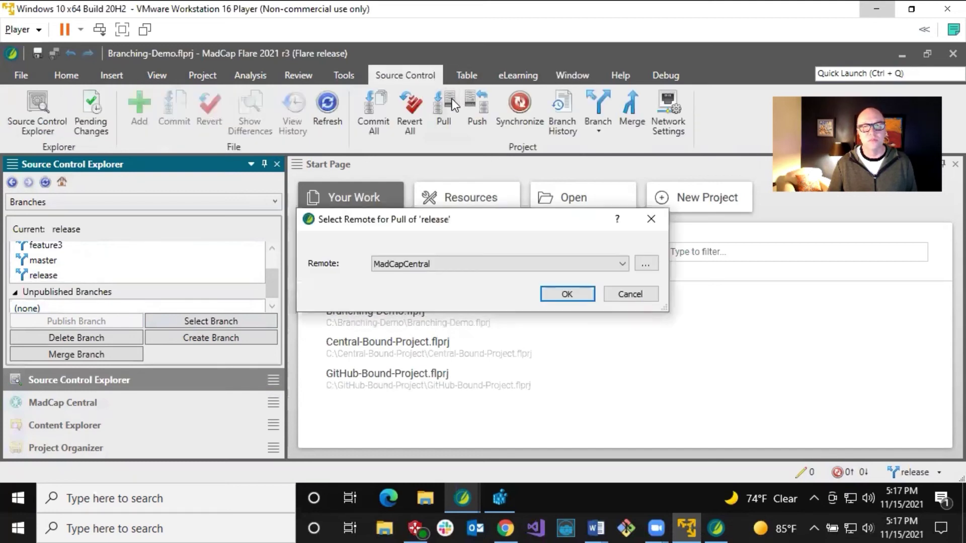
left_click(570, 294)
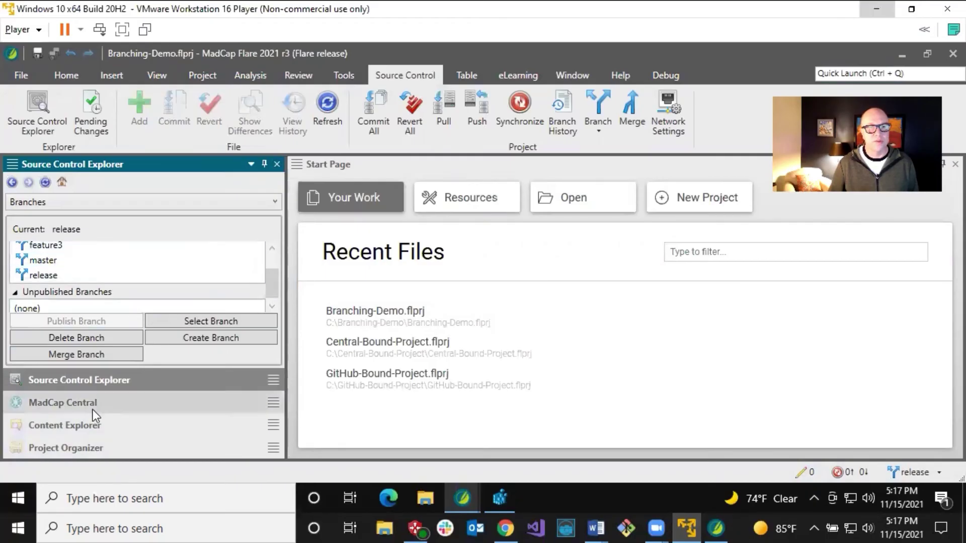
left_click(98, 427)
left_click(101, 232)
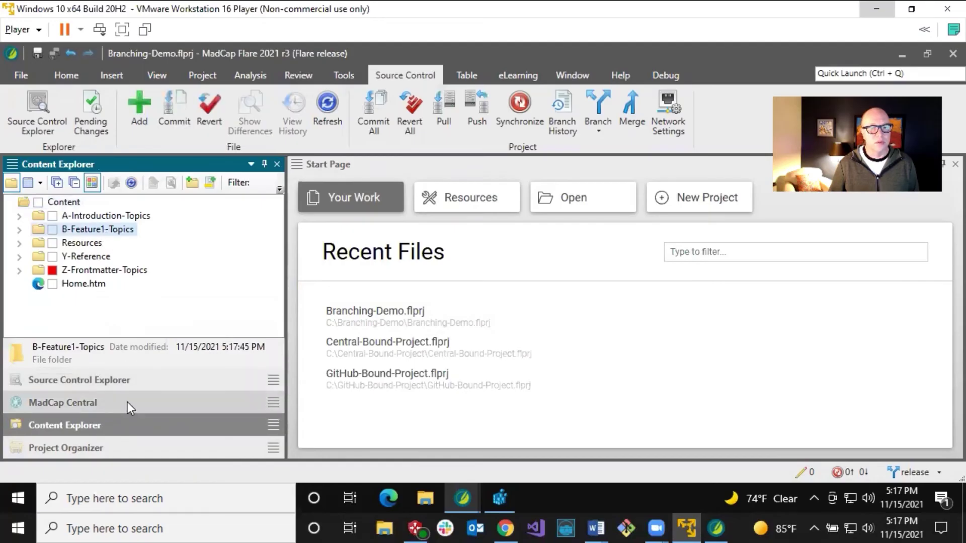
- Return to the branch list, make feature3 the current branch, and merge release into it
left_click(123, 380)
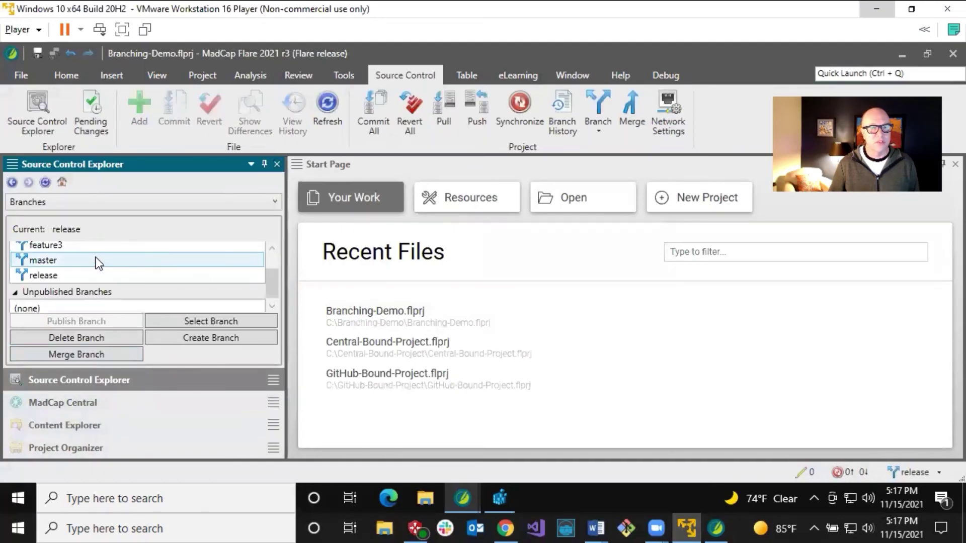
left_click(83, 248)
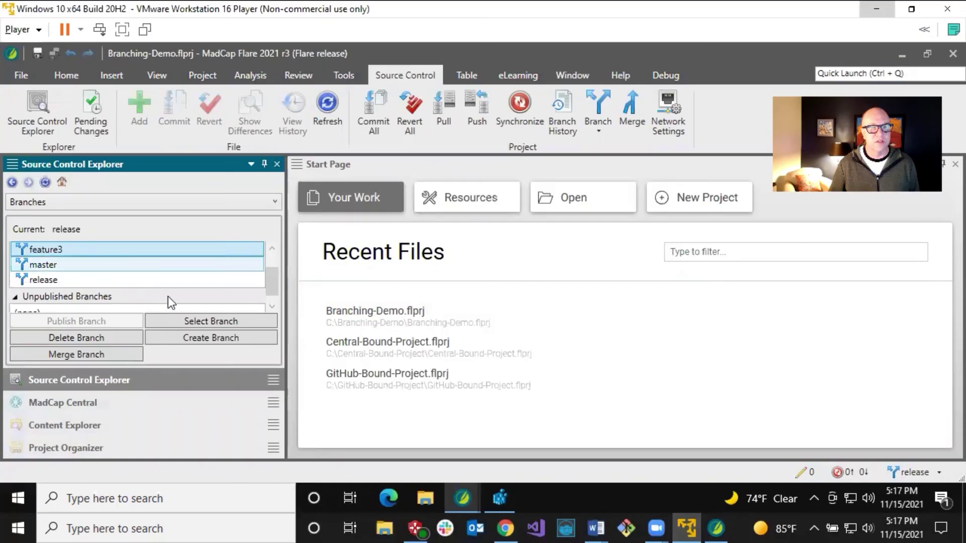
left_click(197, 321)
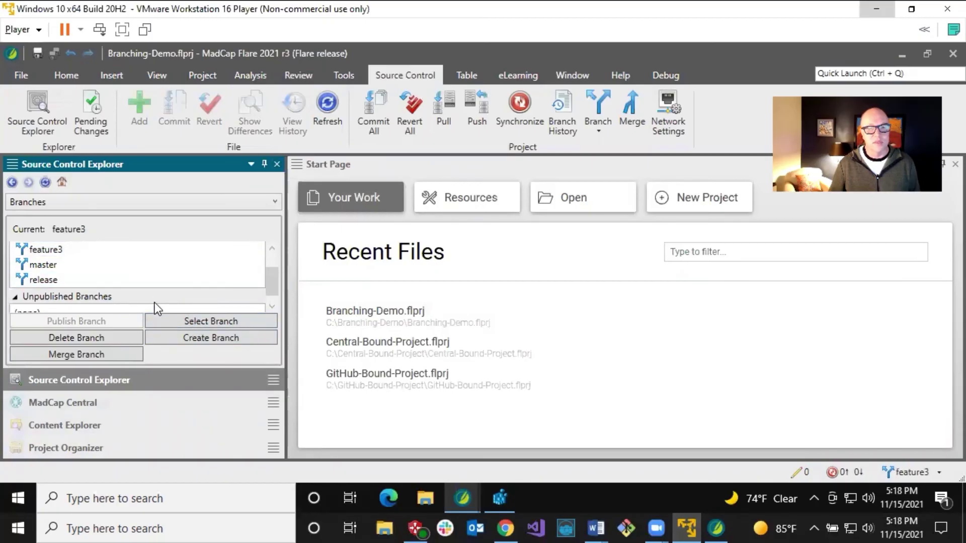
left_click(58, 355)
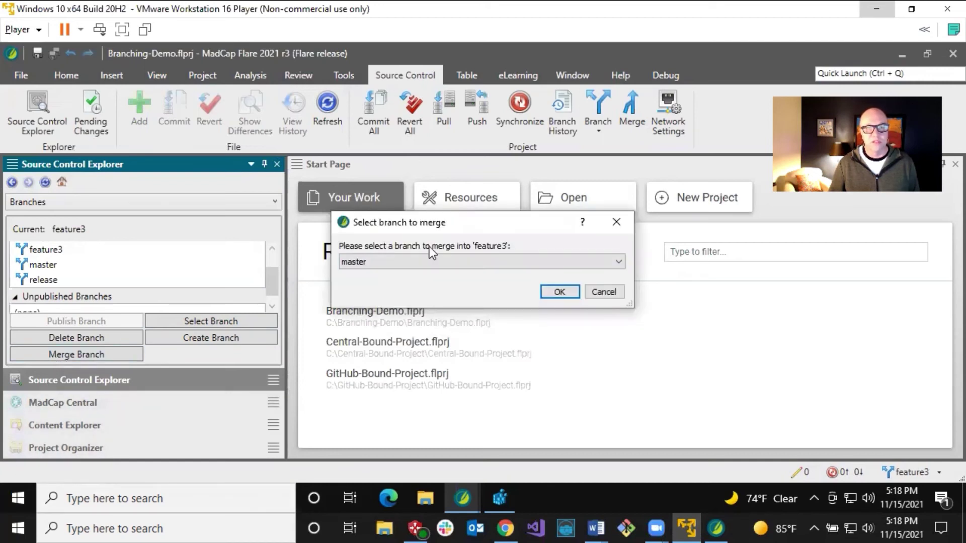
left_click(424, 260)
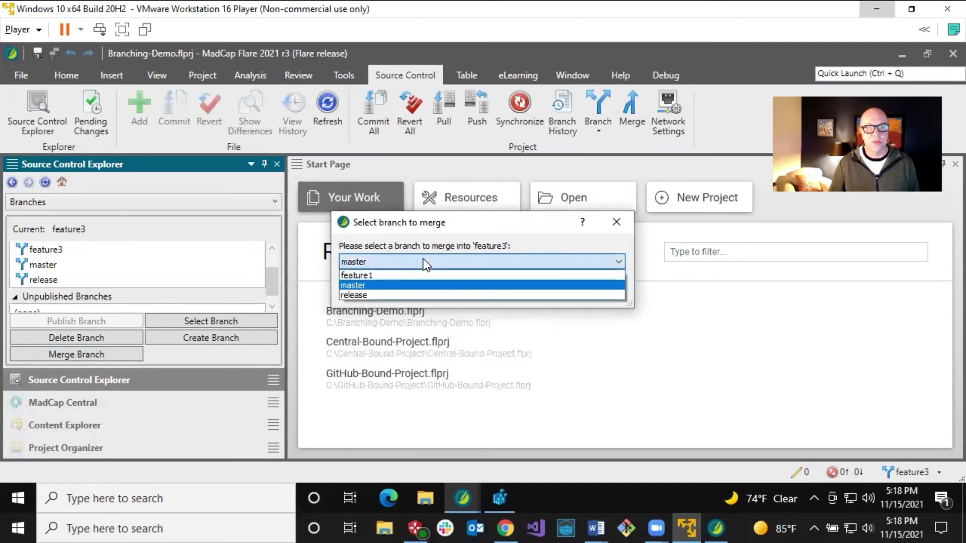
left_click(377, 293)
left_click(556, 291)
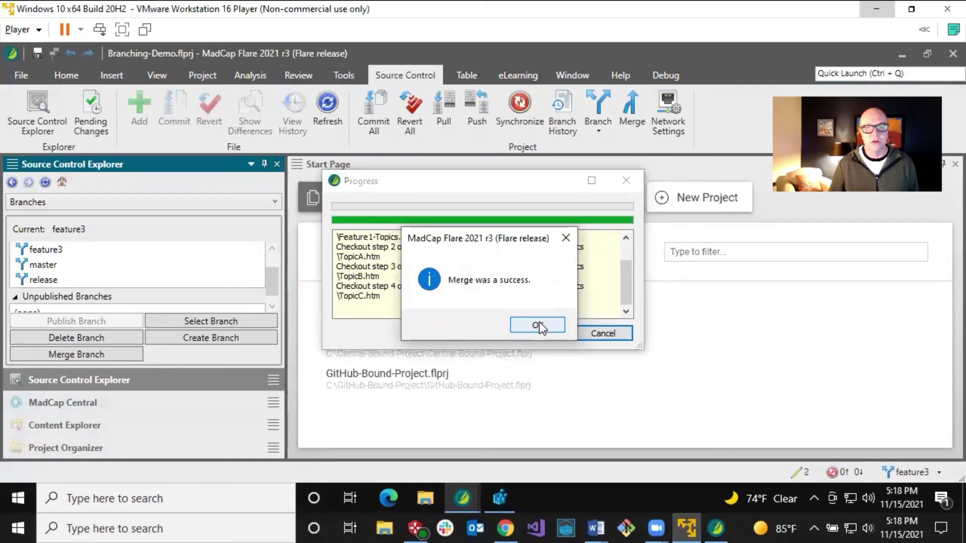
left_click(539, 322)
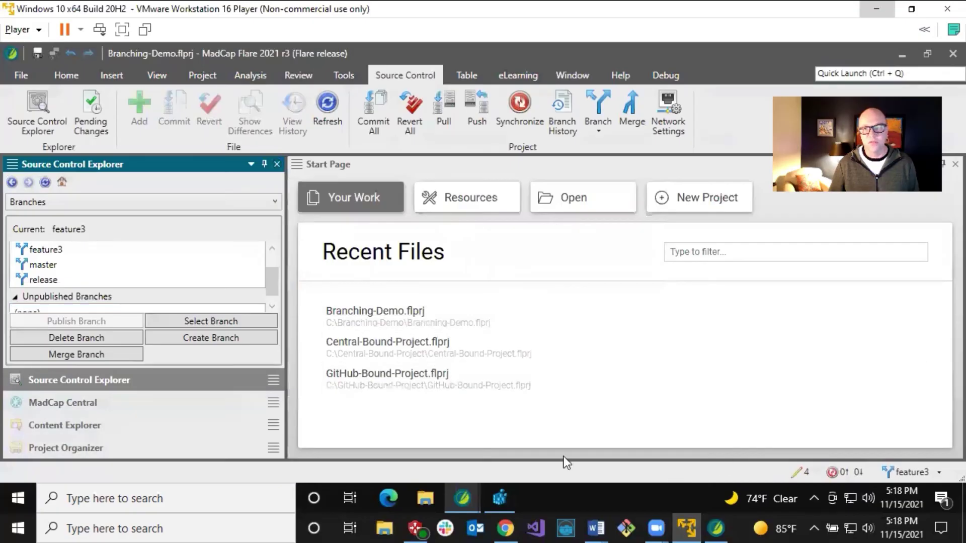
- Check the project content on feature3 for the D-Feature3-Topics and B-Feature1-Topics folders
left_click(79, 425)
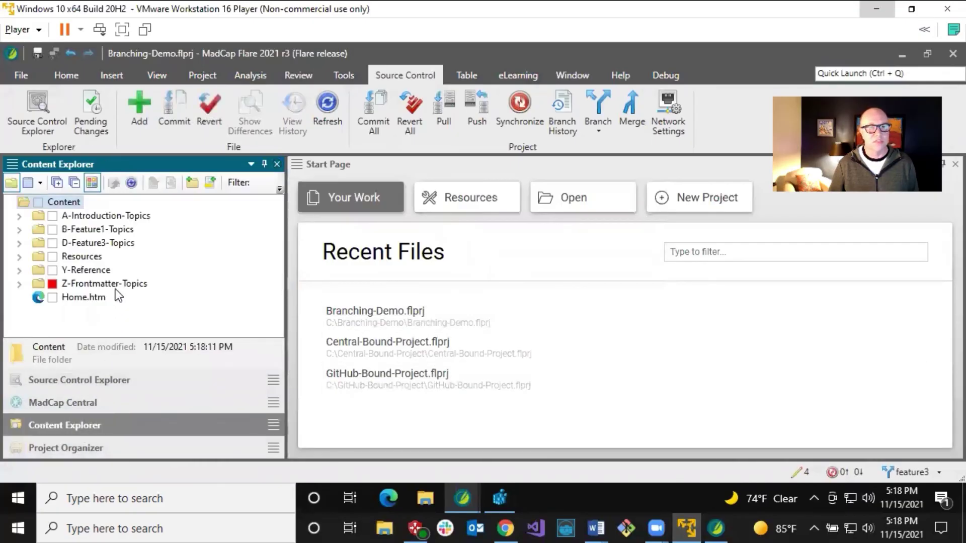
left_click(112, 245)
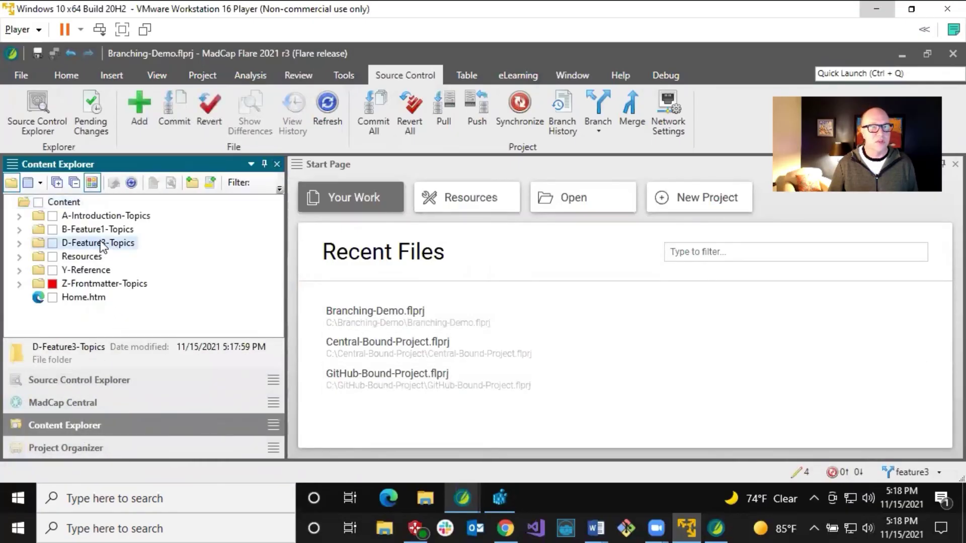
left_click(111, 230)
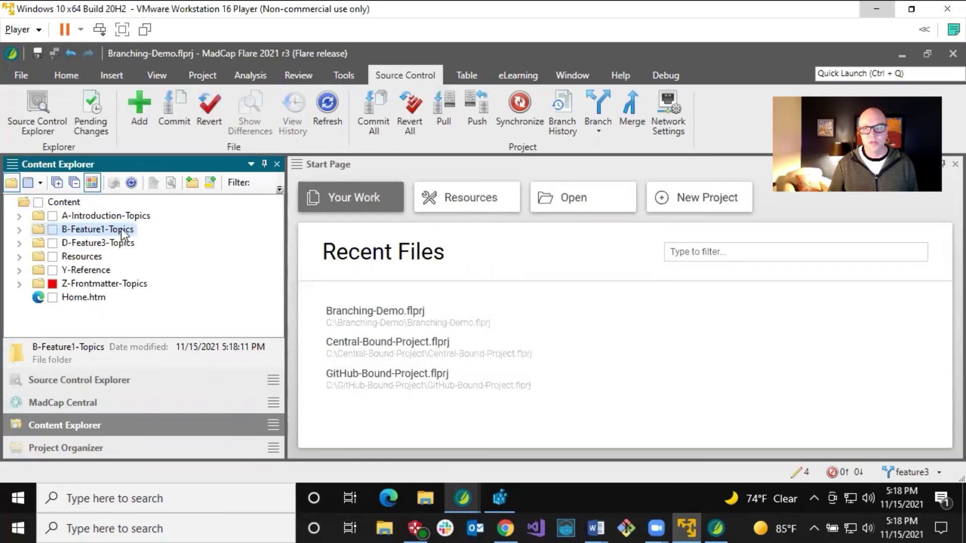
- Commit the pending B-Feature1-Topics additions on feature3 with the comment "Merge from release" and synchronize the branch with its remote
left_click(804, 473)
left_click(76, 265)
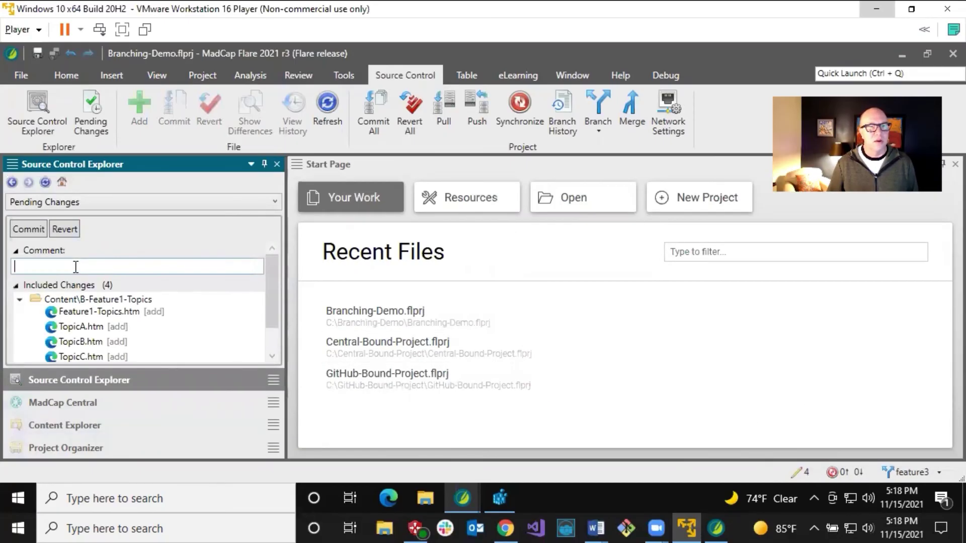
type("Me")
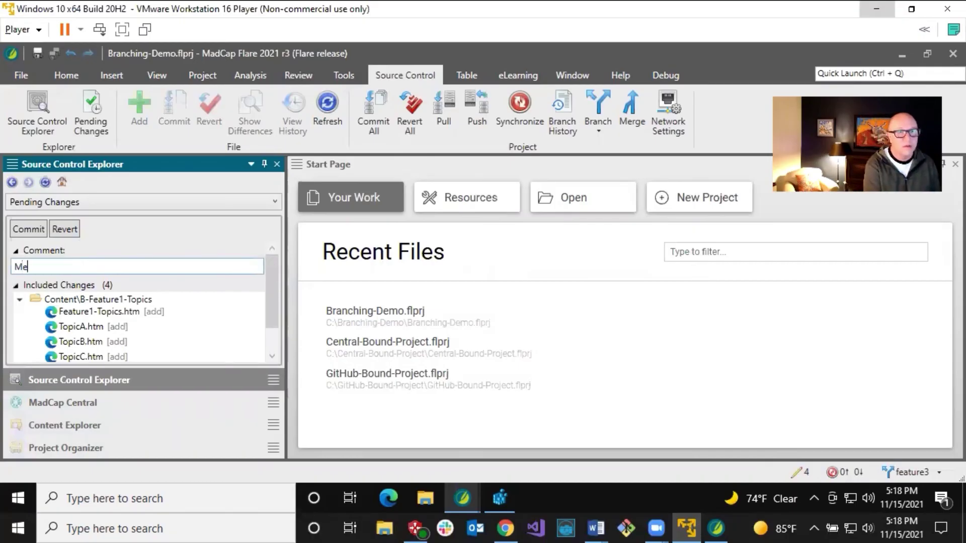
type("rge from")
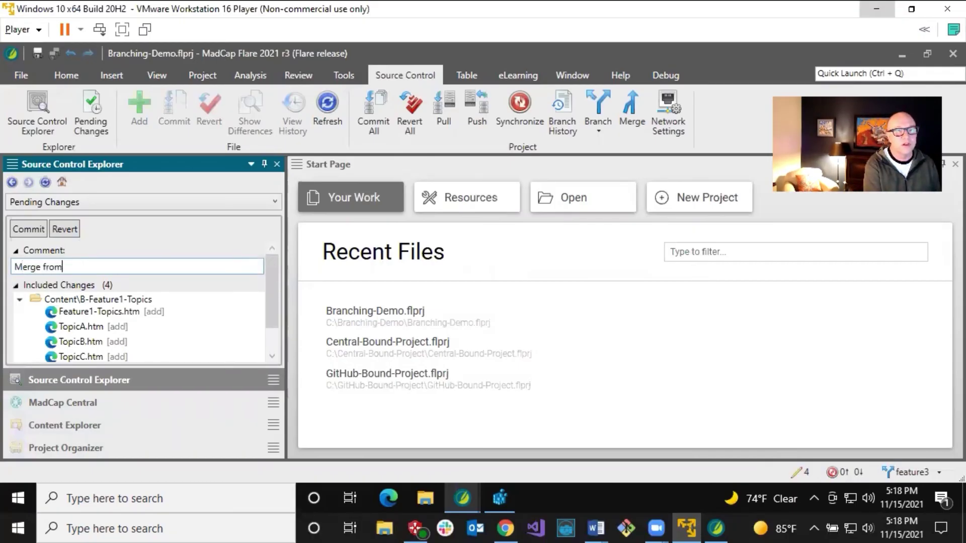
type(" release")
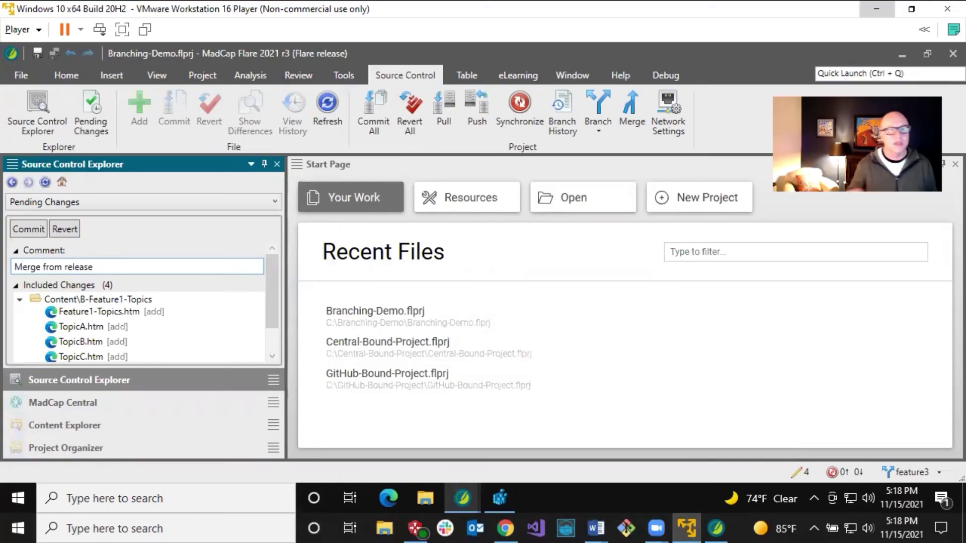
left_click(25, 230)
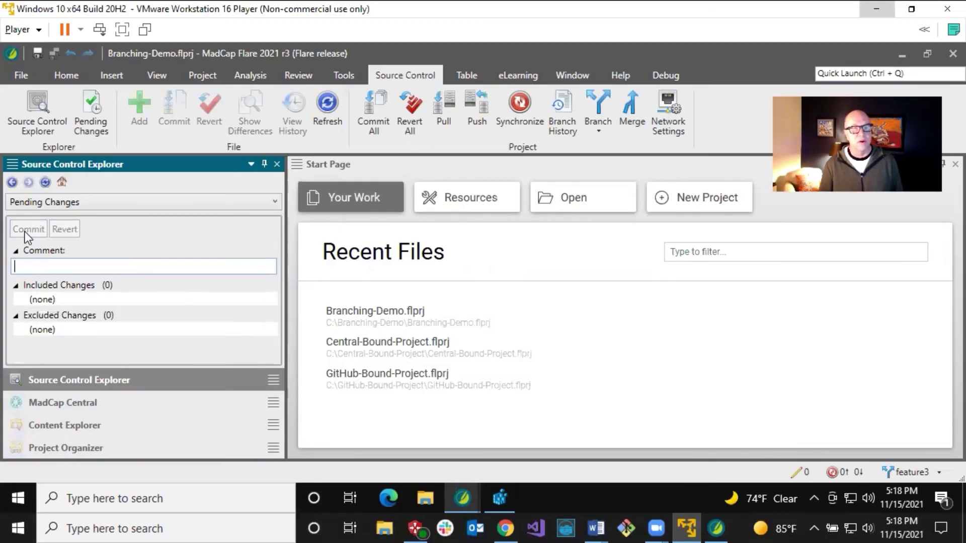
left_click(842, 469)
left_click(572, 296)
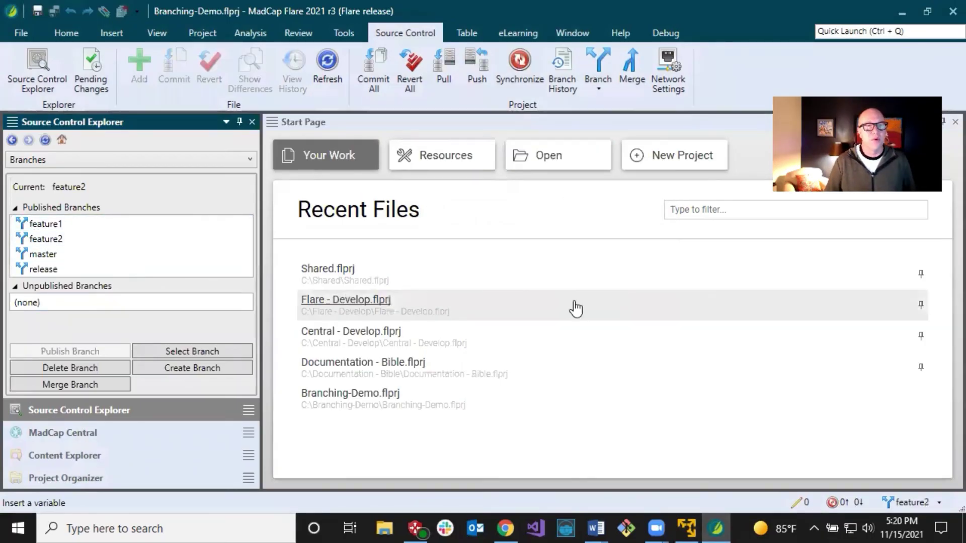
- In the host machine's Branching-Demo project, switch from feature2 to release and pull it from the MadCapCentral remote
left_click(79, 270)
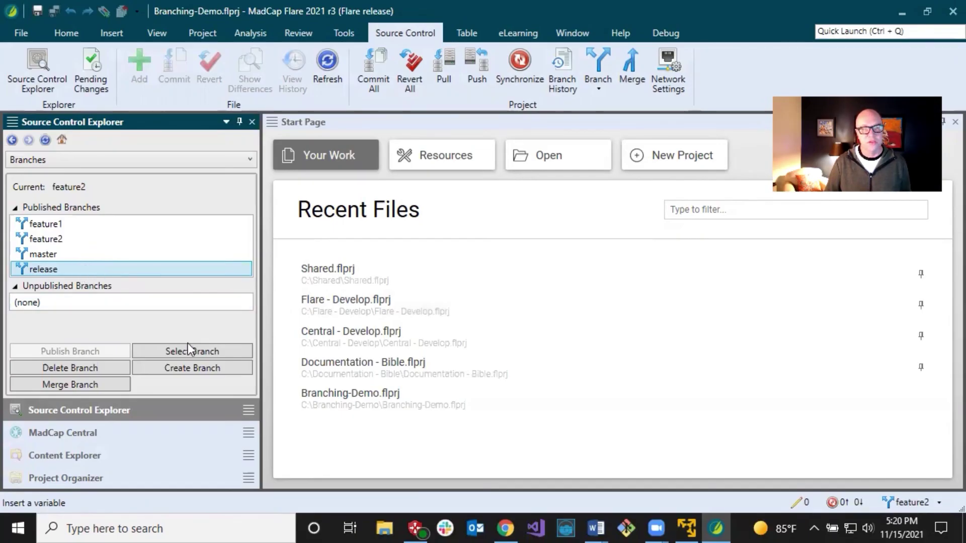
left_click(193, 355)
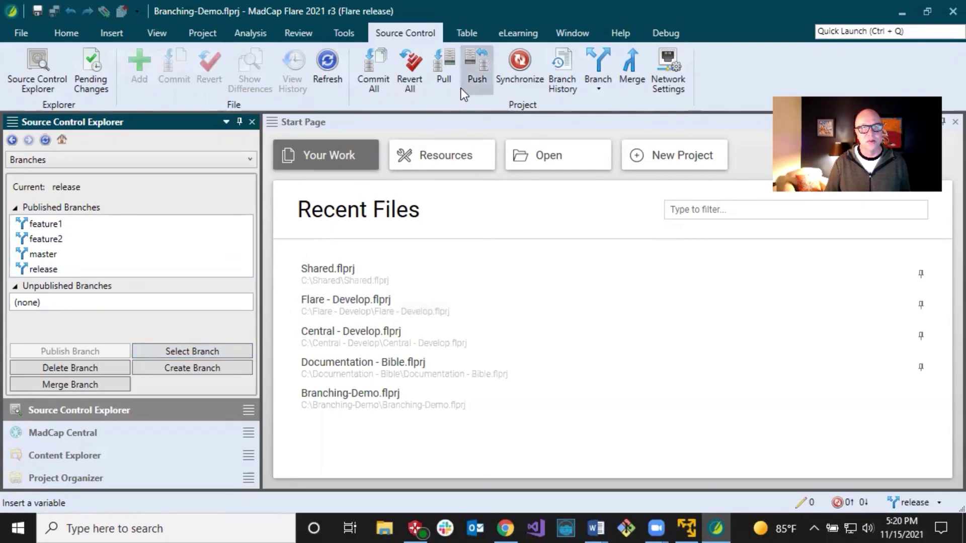
left_click(446, 76)
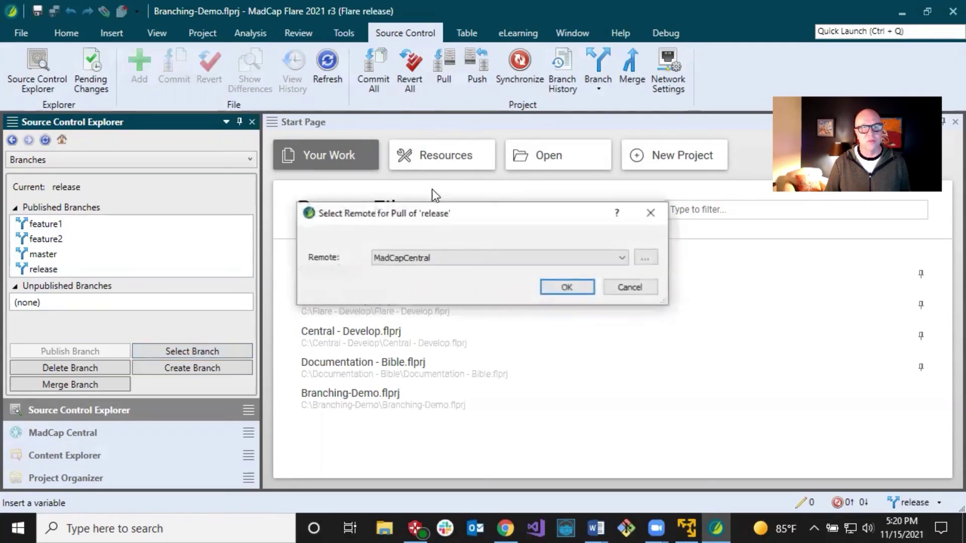
left_click(551, 285)
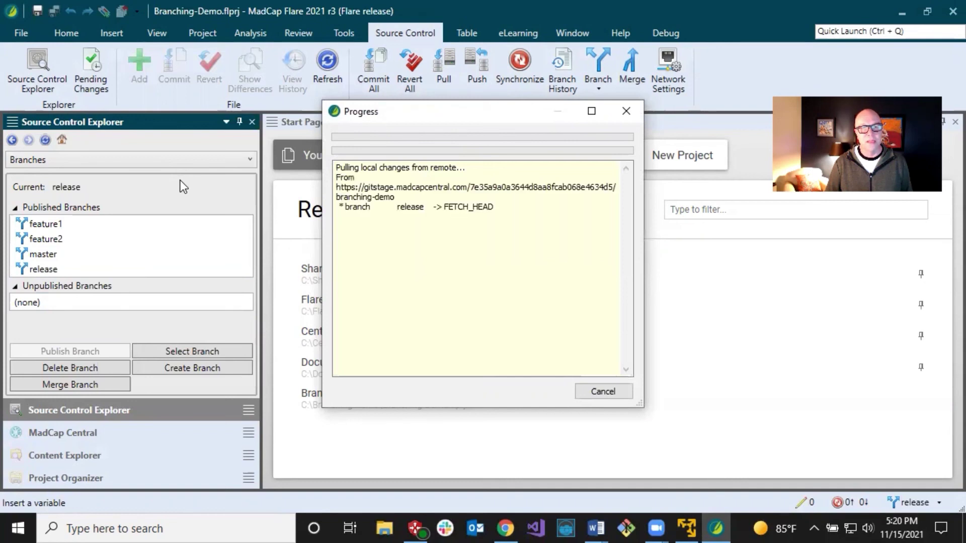
left_click(584, 328)
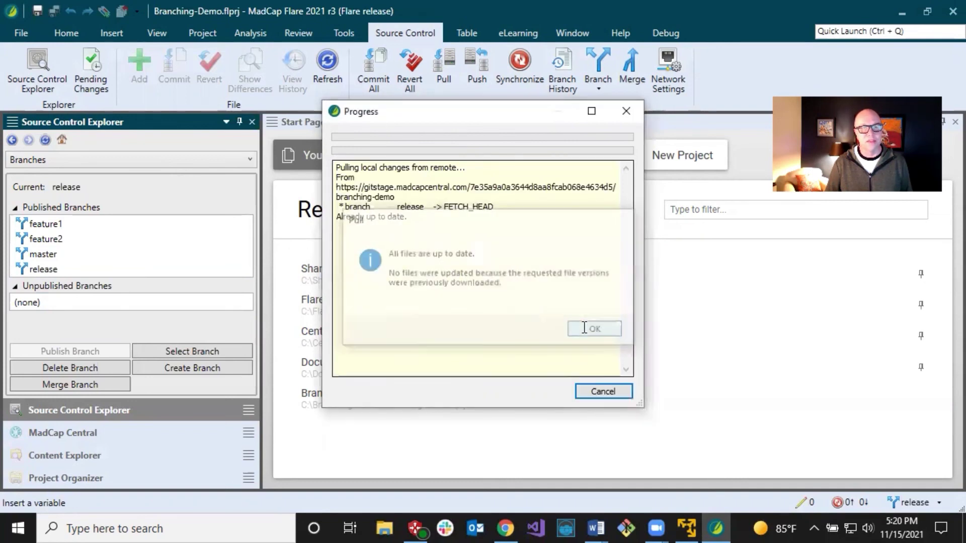
- Make master the current branch and merge the release branch into it
left_click(73, 255)
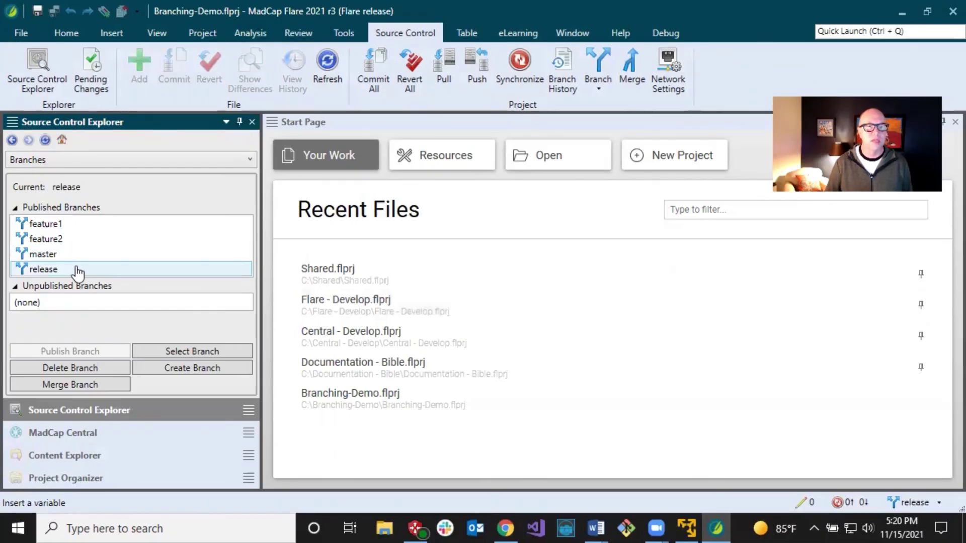
left_click(73, 255)
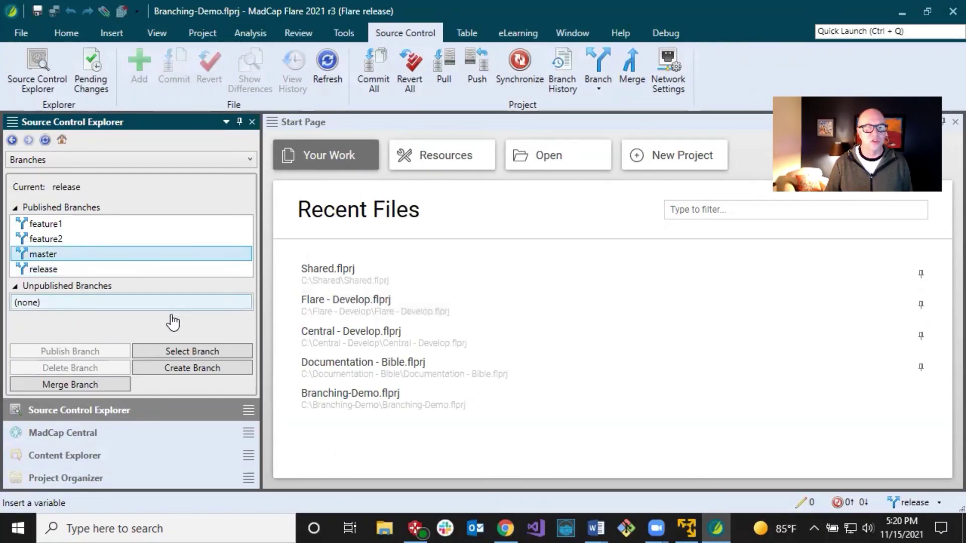
left_click(192, 355)
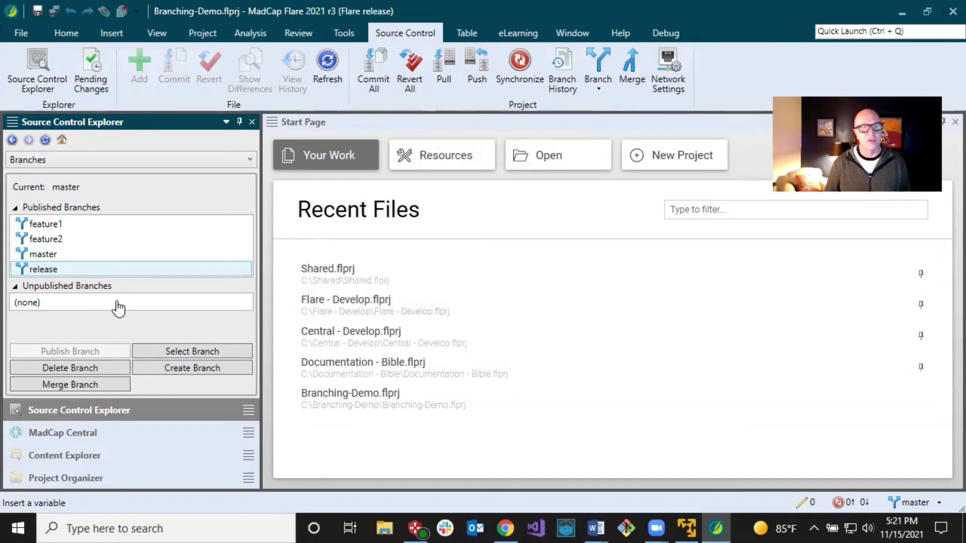
left_click(84, 387)
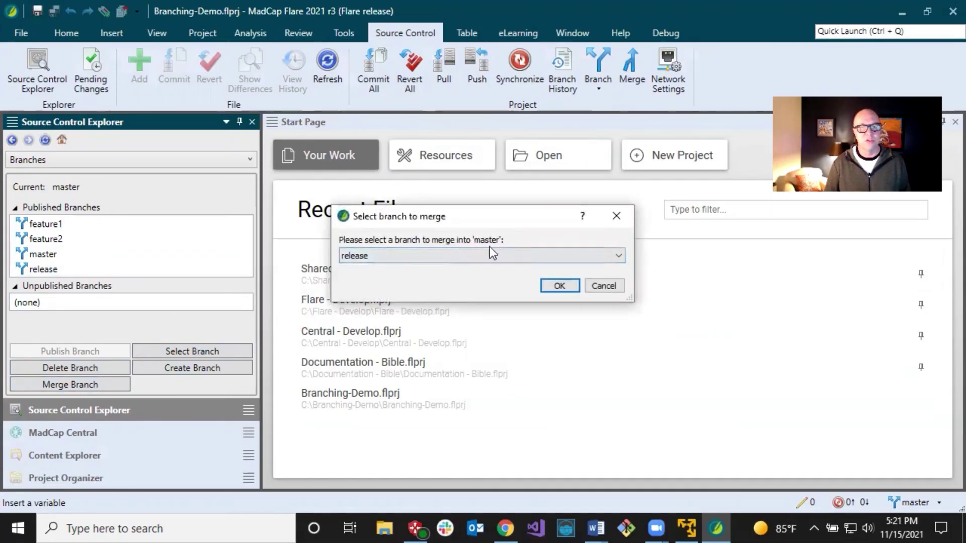
left_click(558, 287)
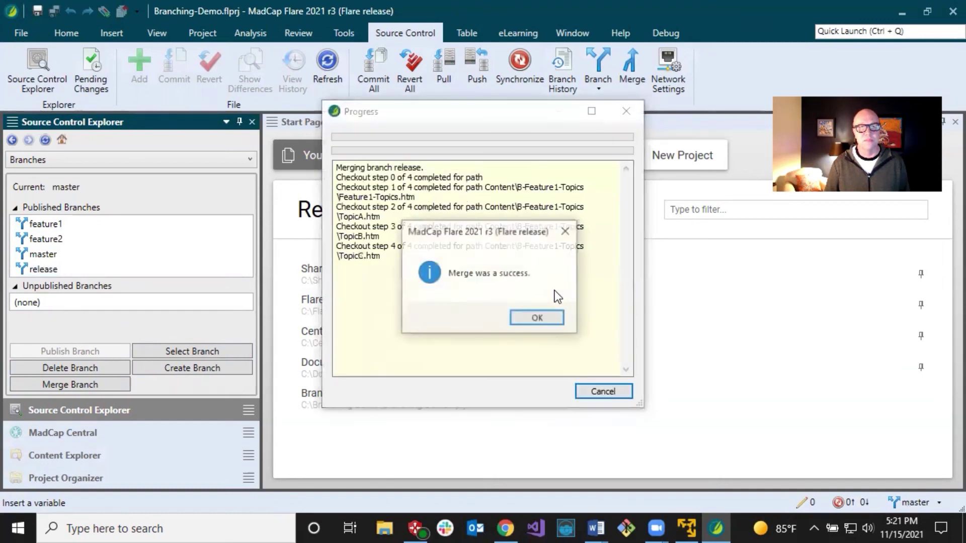
left_click(548, 322)
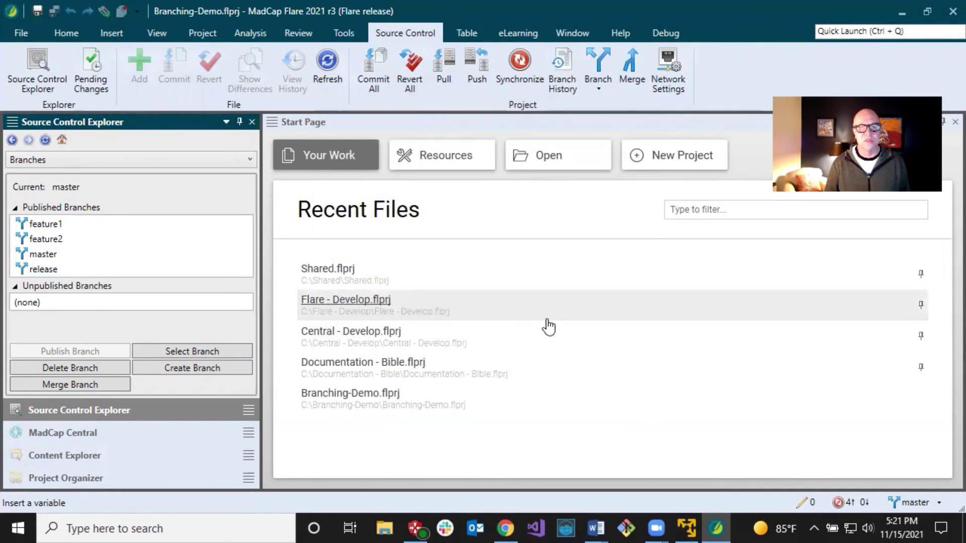
- Synchronize the master branch with its remote and check the project content for the B-Feature1-Topics folder
left_click(851, 503)
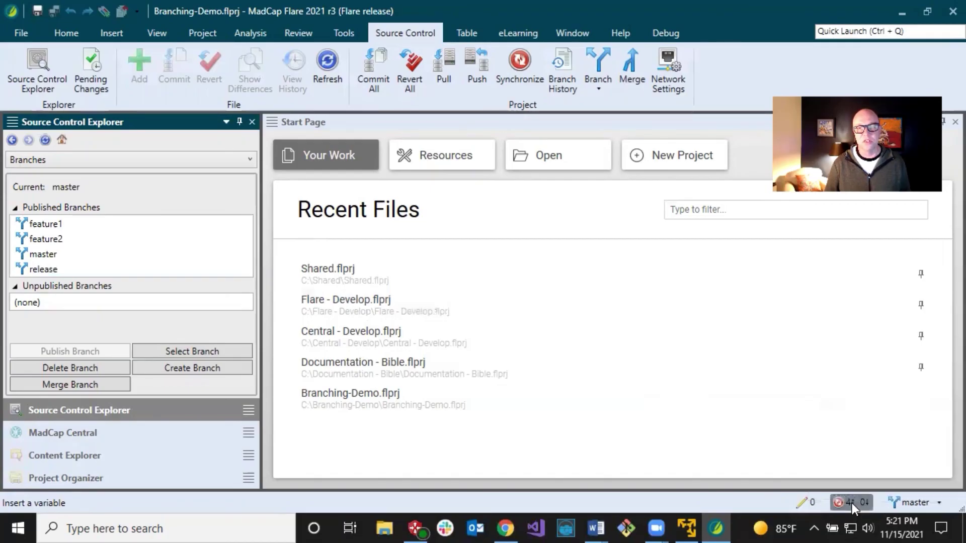
left_click(578, 287)
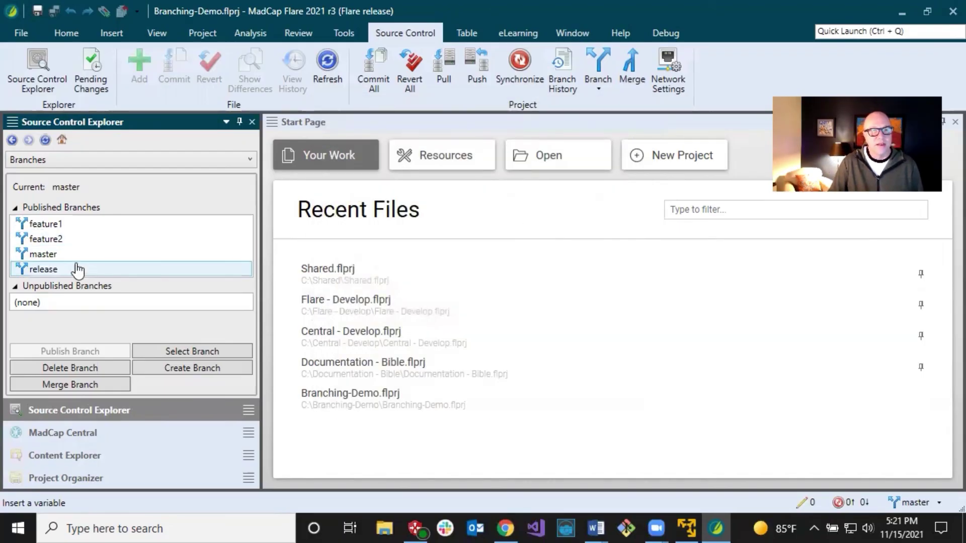
left_click(93, 455)
left_click(96, 188)
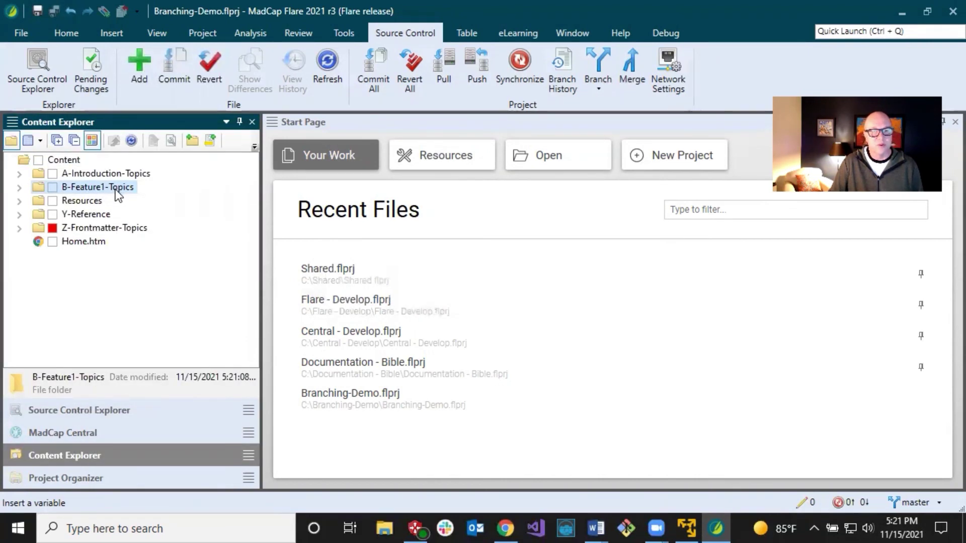
- In the virtual machine's Branching-Demo project, switch from feature3 to master and pull master from the remote
left_click(697, 527)
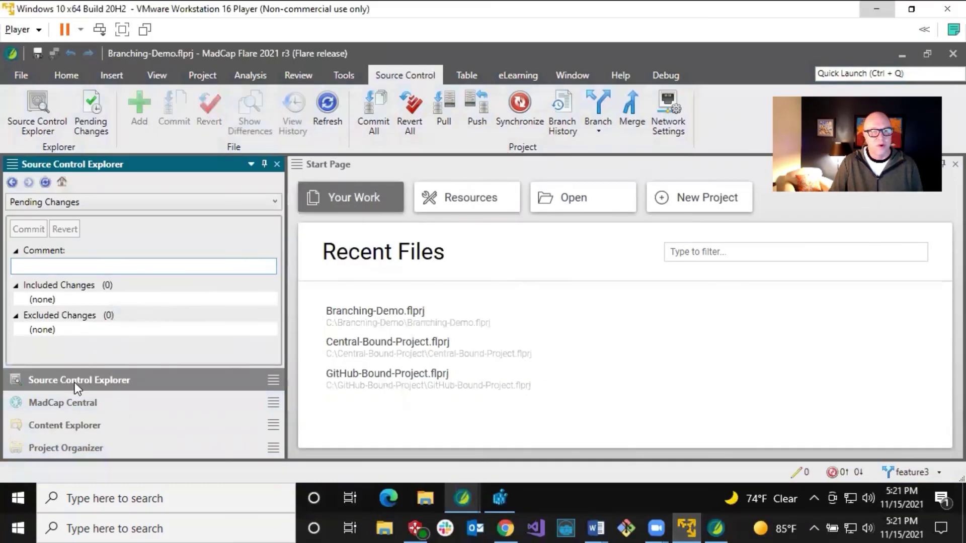
left_click(53, 200)
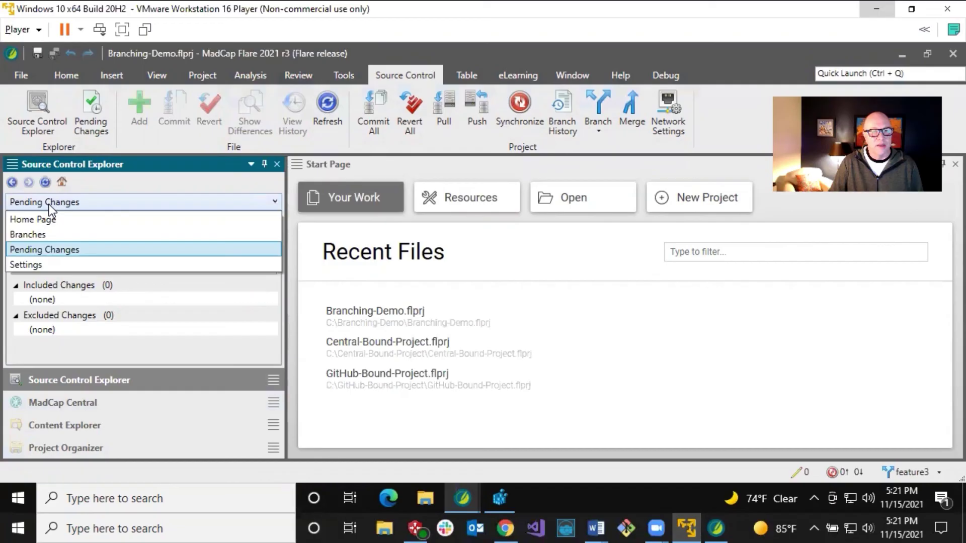
left_click(34, 233)
left_click(41, 261)
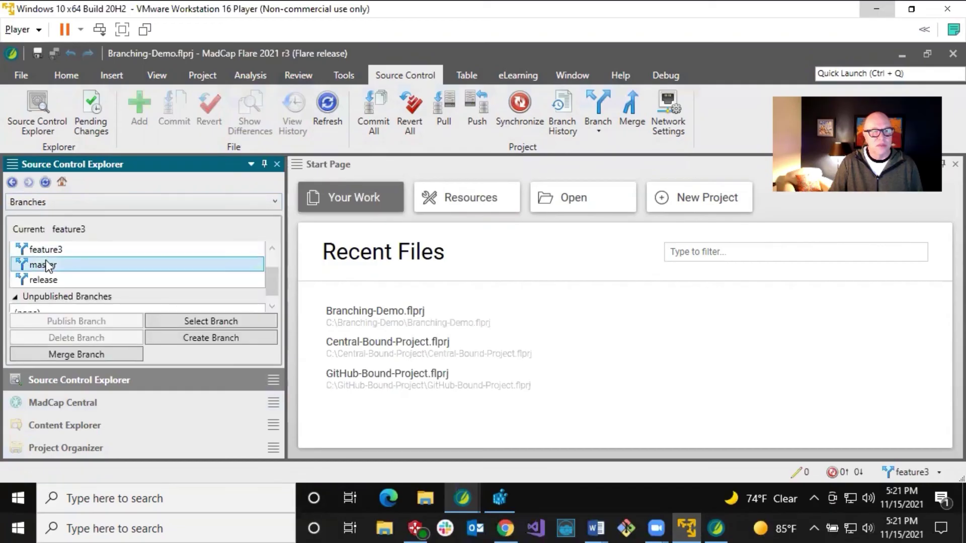
left_click(213, 323)
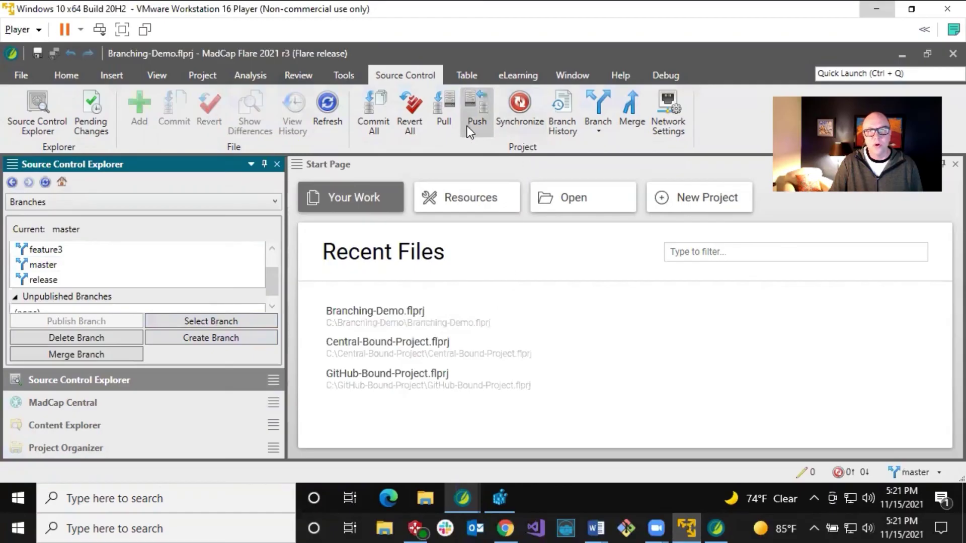
left_click(443, 110)
left_click(576, 294)
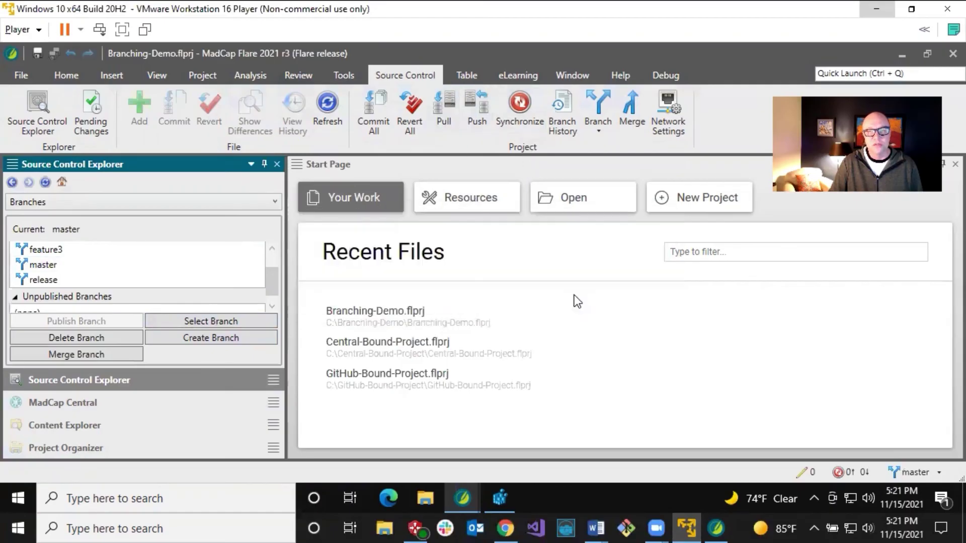